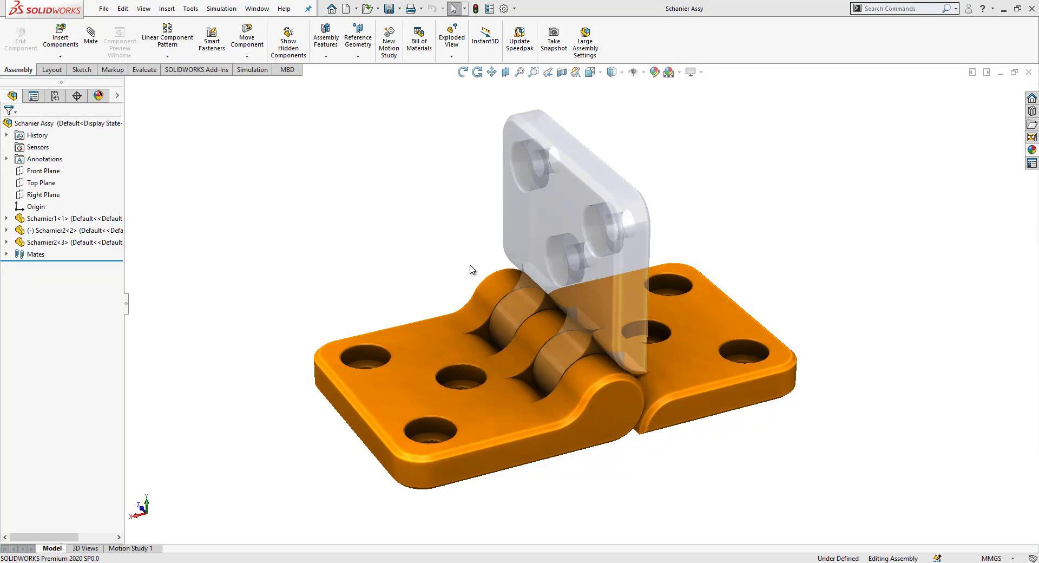
Step: Close the hinge assembly and create a new part document
left_click(1029, 72)
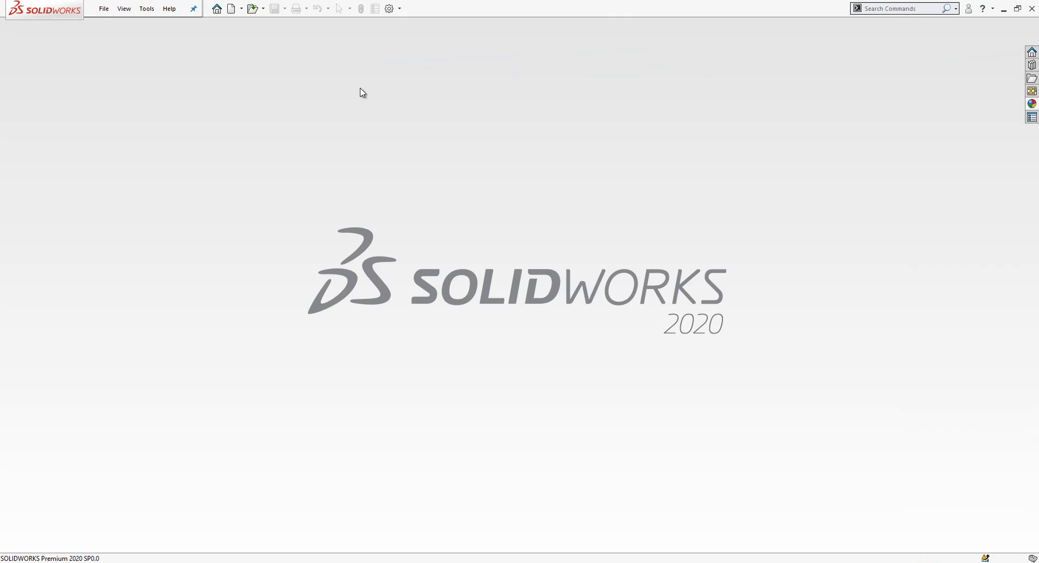
left_click(233, 9)
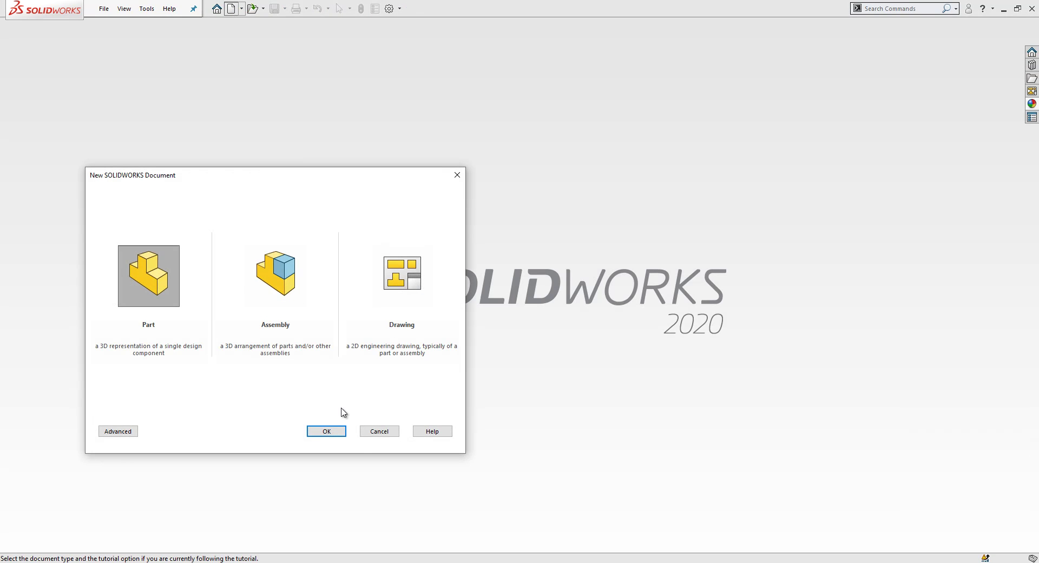
left_click(326, 431)
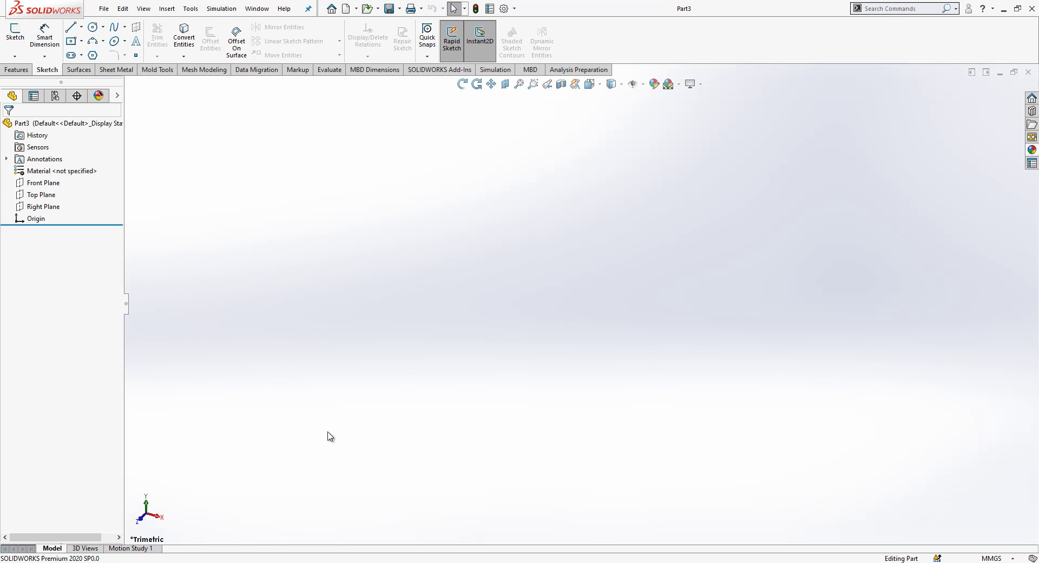
Step: Start a sketch on the Front Plane and draw a circle centred on the origin with a radius of about 38 mm
left_click(51, 182)
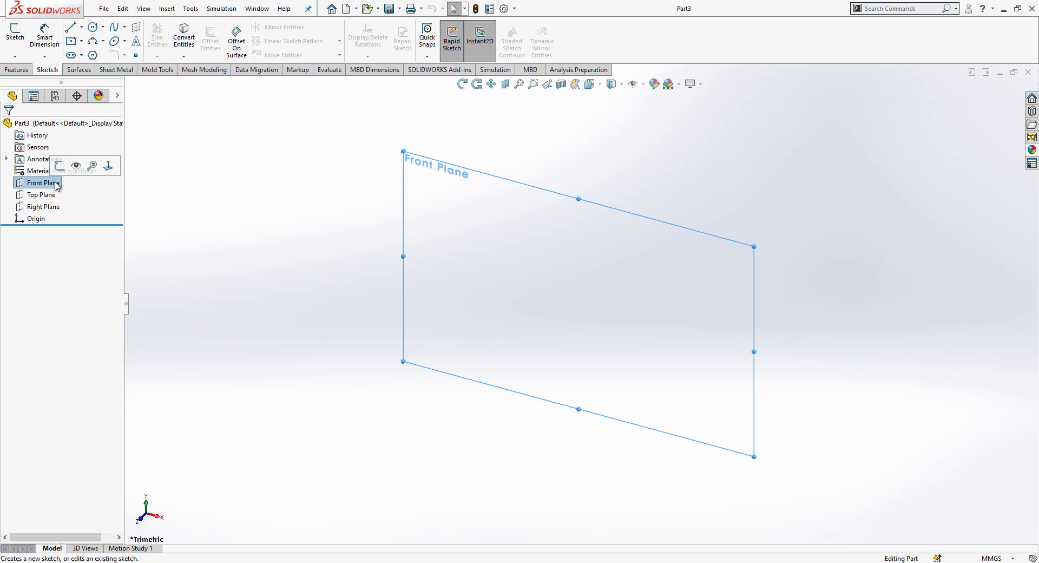
left_click(55, 182)
left_click(19, 185)
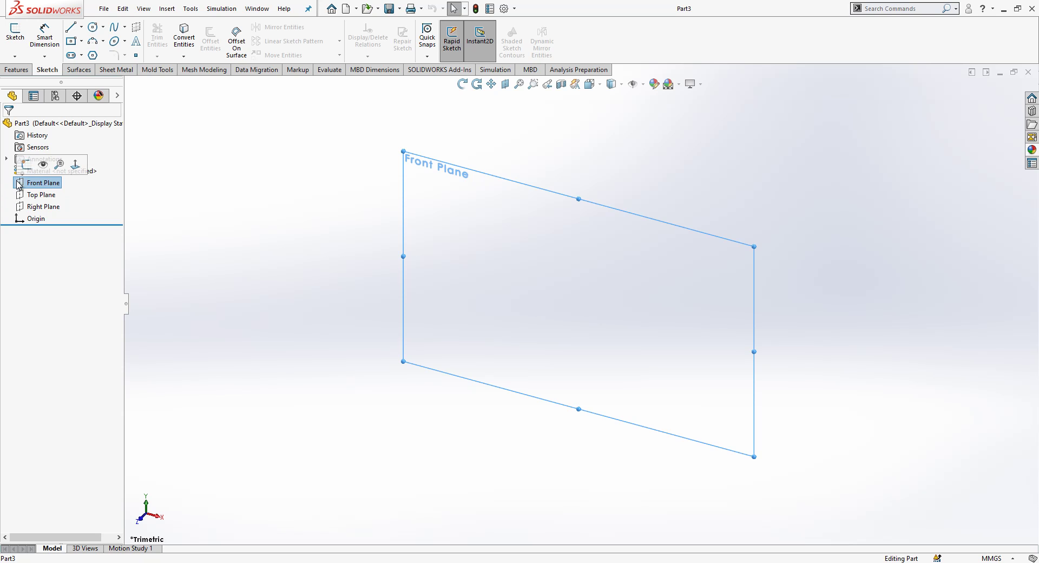
left_click(24, 166)
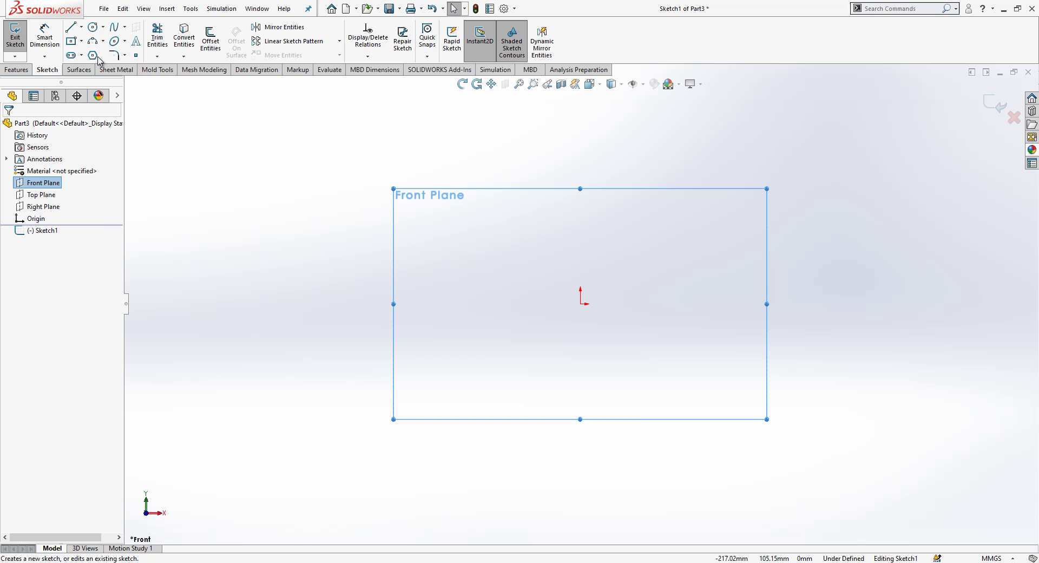
left_click(93, 27)
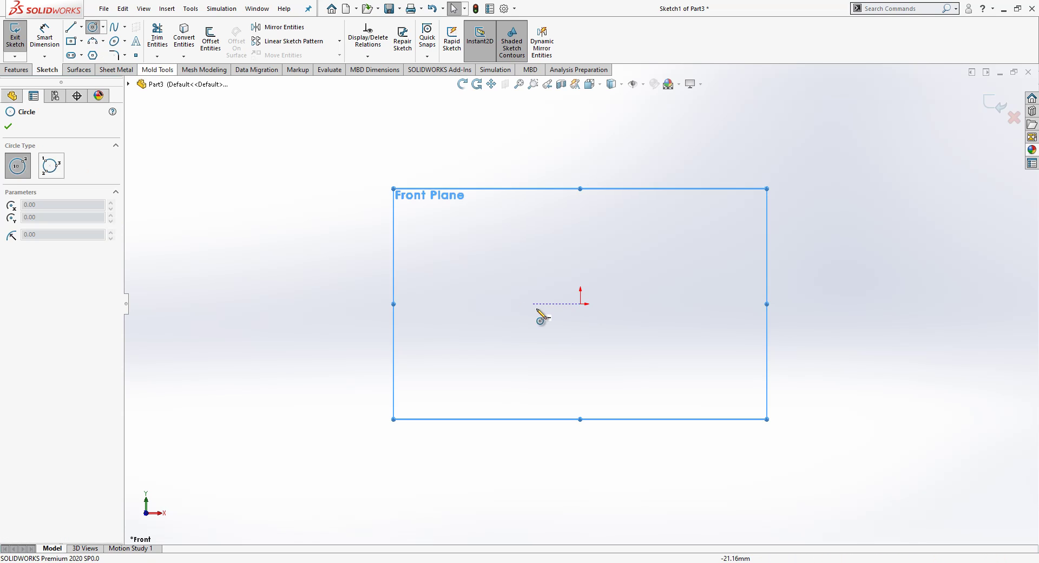
left_click(581, 304)
left_click(581, 223)
Step: Draw the leaf outline from the circle's lowest point with a horizontal base, vertical end about 26 mm high, horizontal upper line and arc back to the circle
key("l")
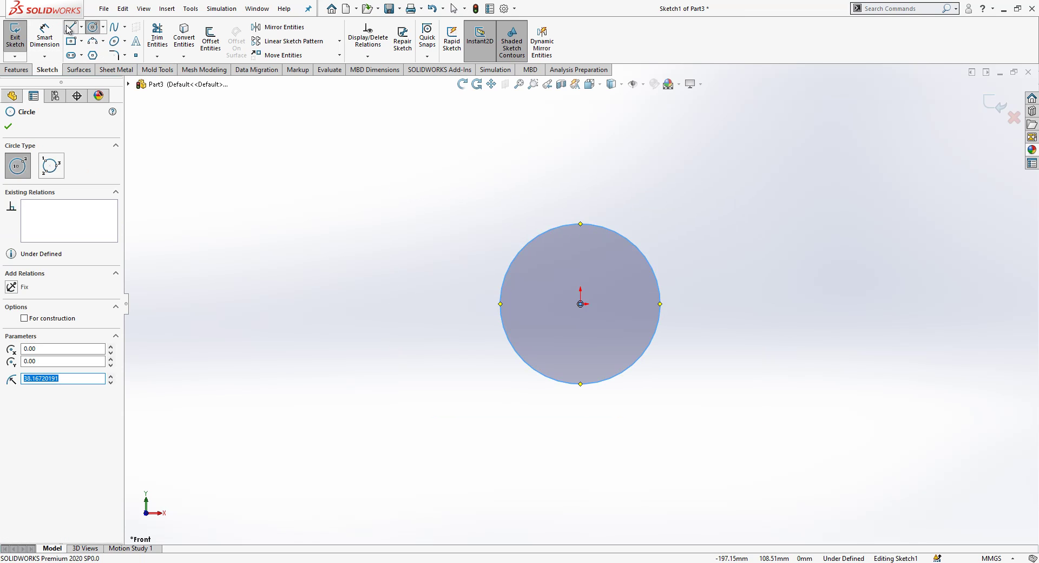
left_click(580, 384)
left_click(873, 384)
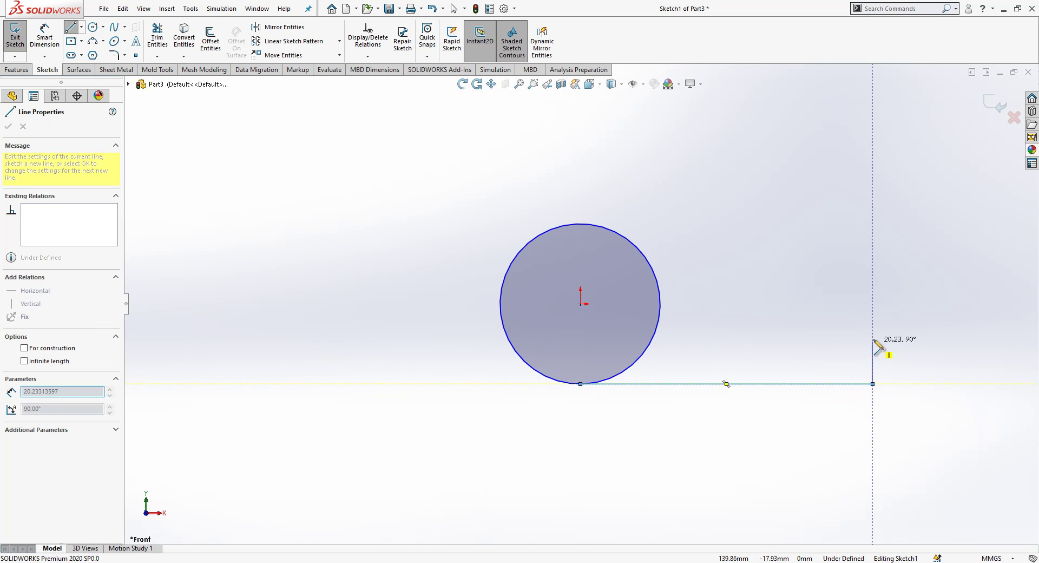
left_click(872, 330)
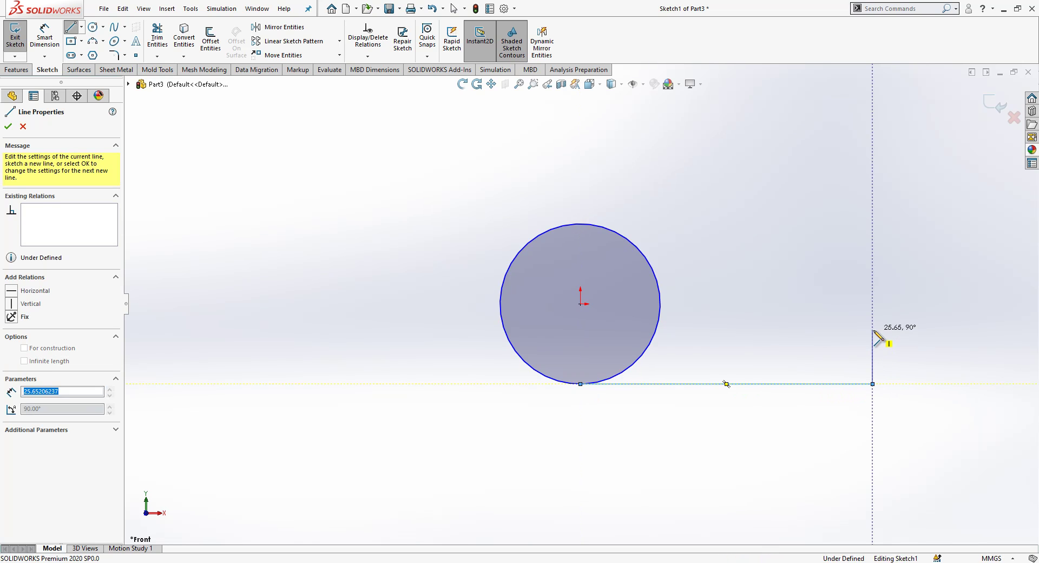
left_click(713, 329)
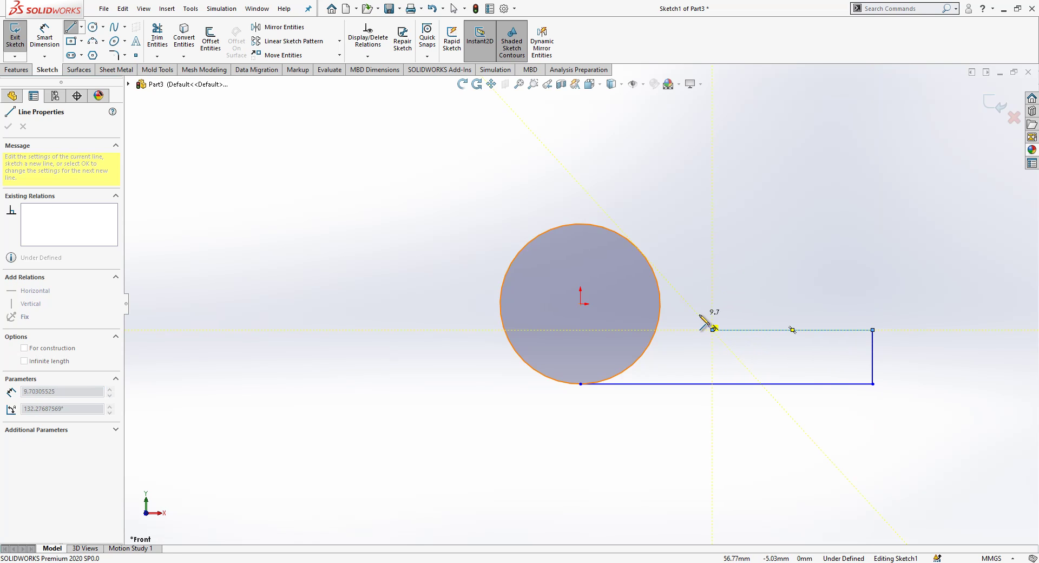
mouse_move(712, 330)
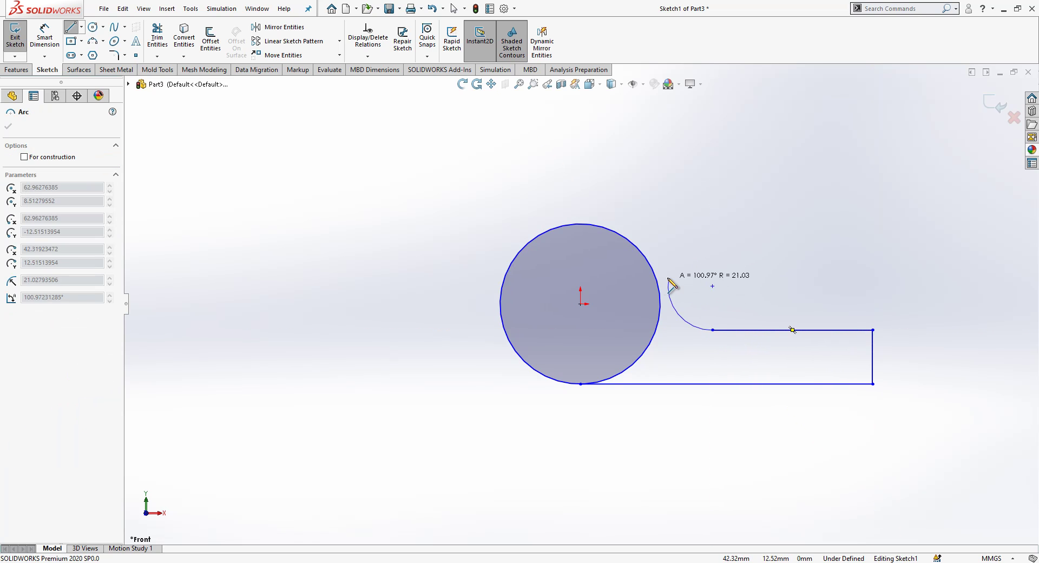
left_click(656, 276)
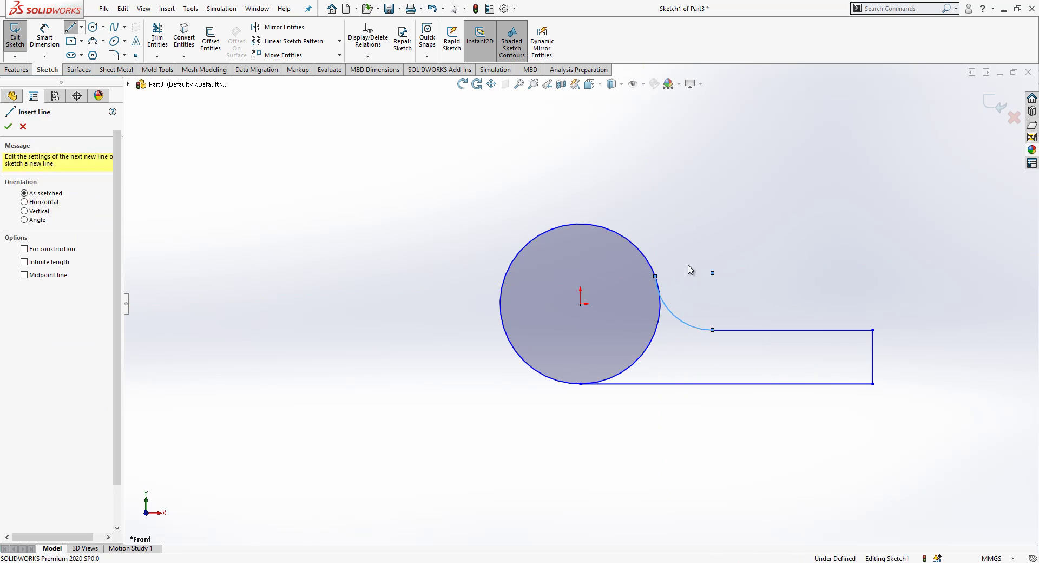
key("Escape")
scroll(737, 350, "down", 2)
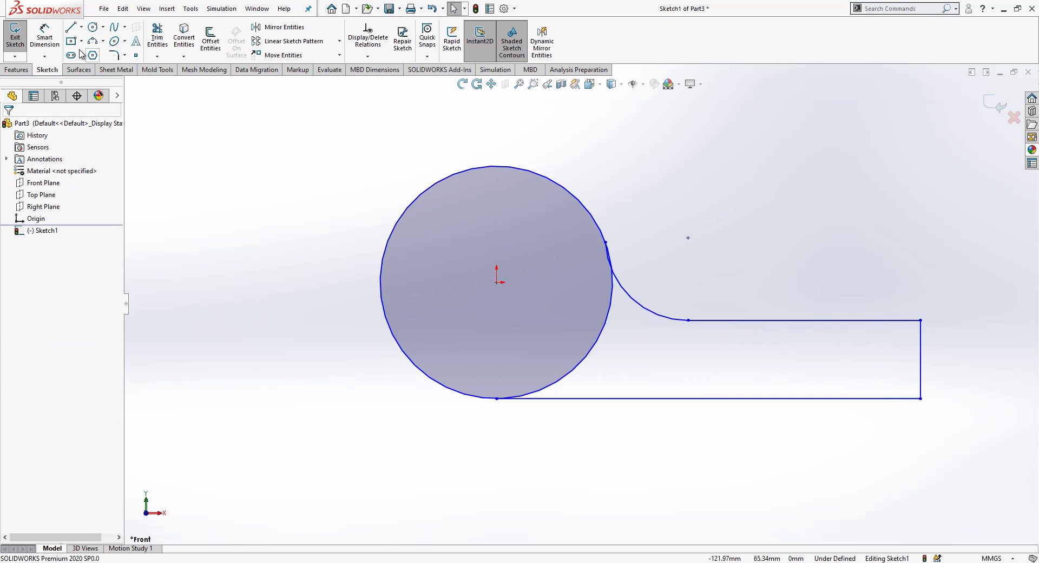
left_click(68, 28)
left_click(883, 198)
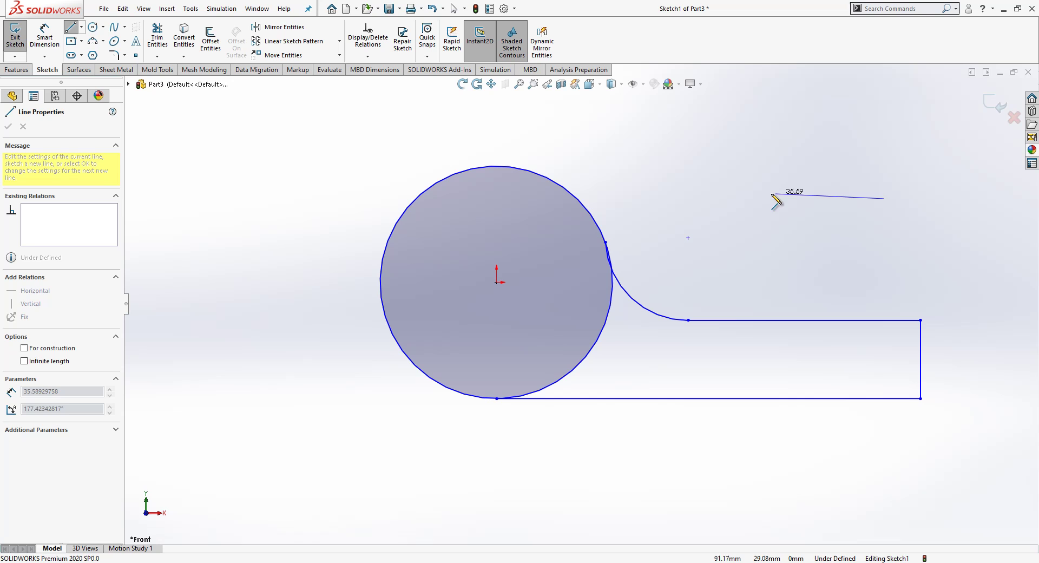
left_click(746, 198)
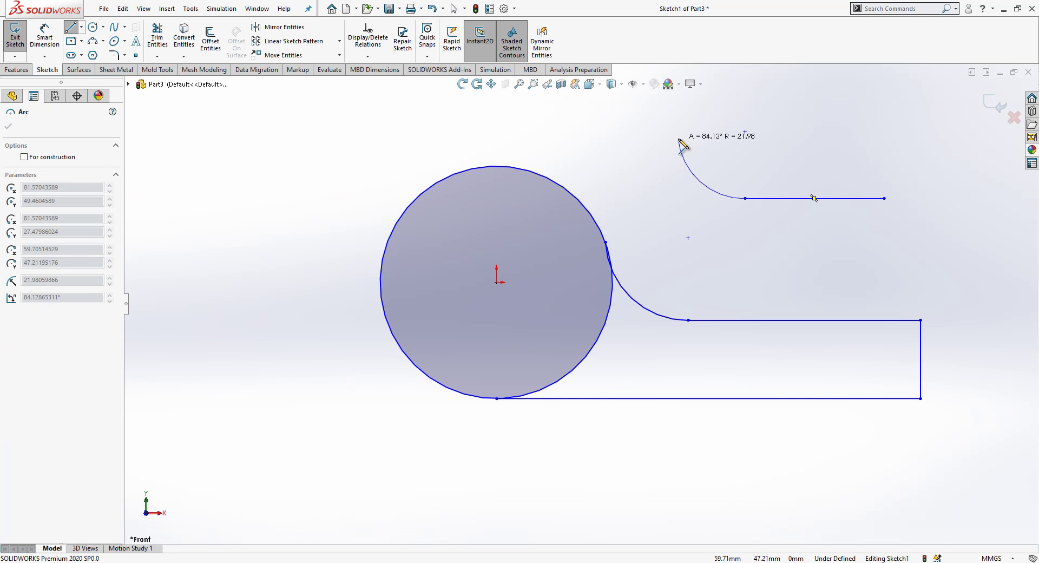
key("Escape")
left_click(794, 204)
key("Delete")
Step: Make the connecting arc tangent to the circle
left_click_drag(696, 250, 599, 277)
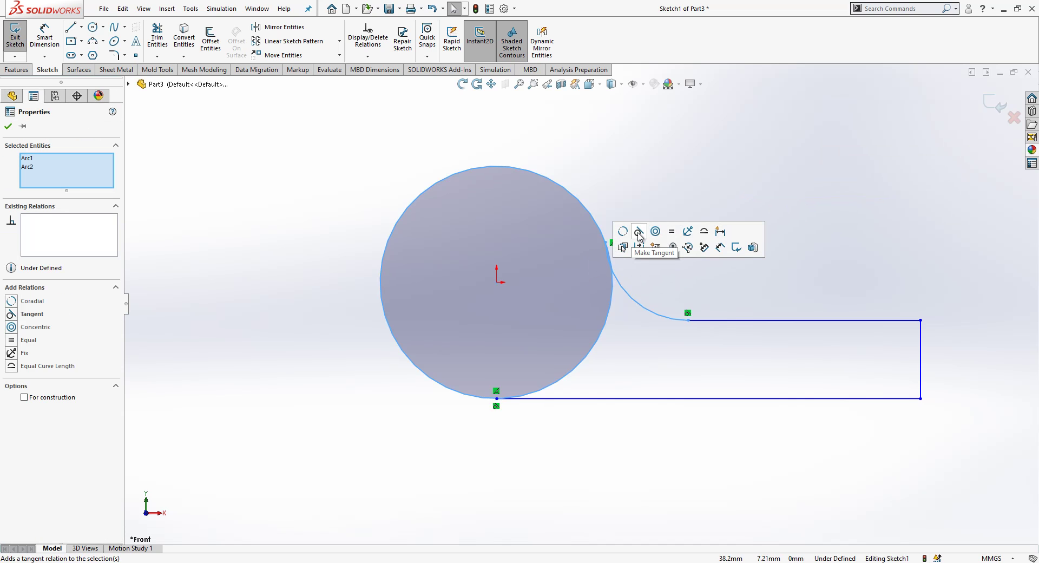
left_click(639, 236)
left_click(655, 286)
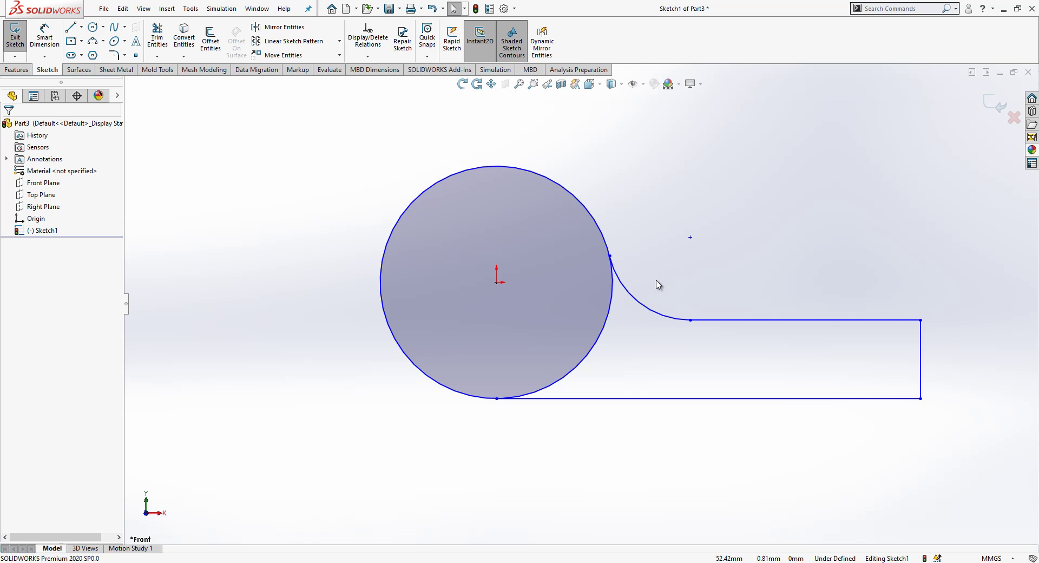
Step: Dimension the circle with a diameter of 12 mm
scroll(691, 299, "up", 1)
scroll(783, 287, "down", 1)
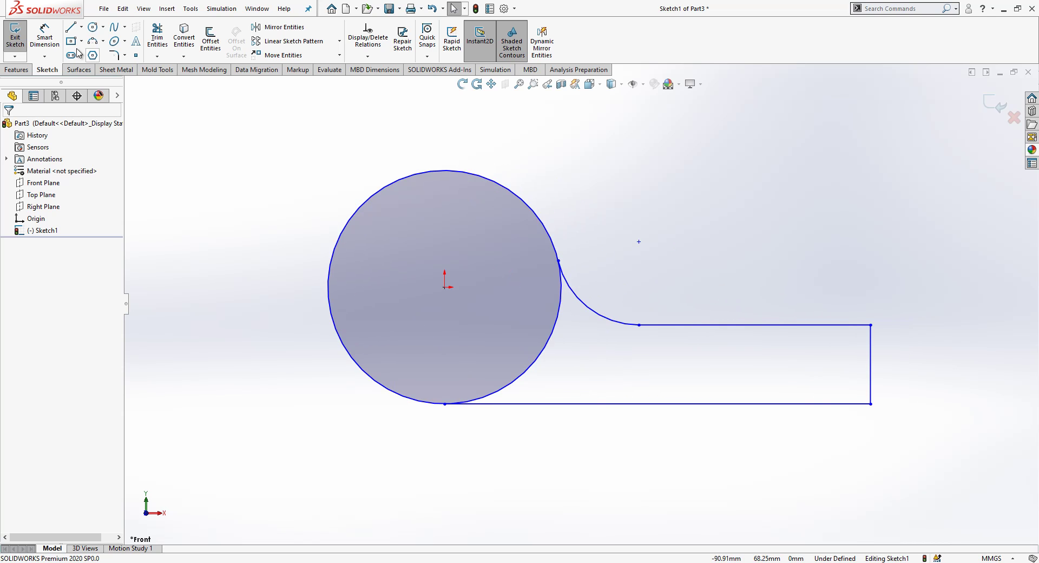
left_click(44, 37)
left_click(479, 186)
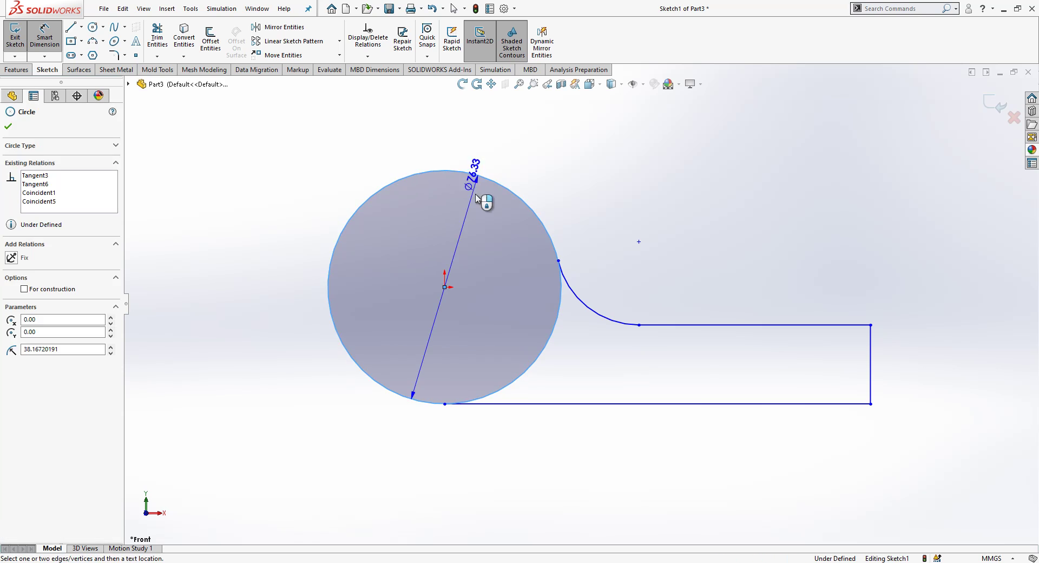
left_click(477, 201)
type("12")
key("Return")
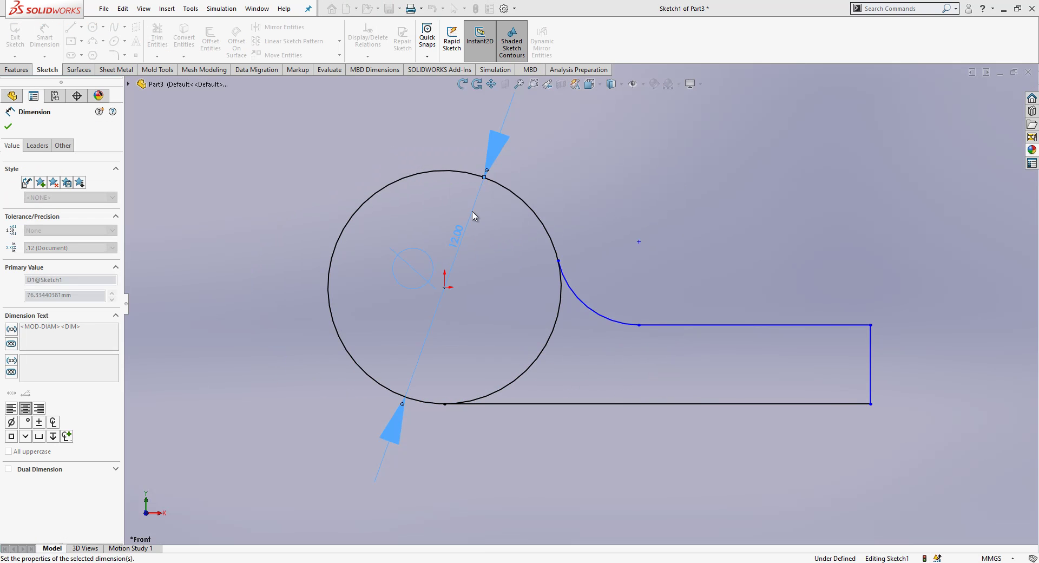
Step: Dimension the distance from the origin to the vertical end line as 35 mm and the end line's height as 6 mm
left_click(486, 292)
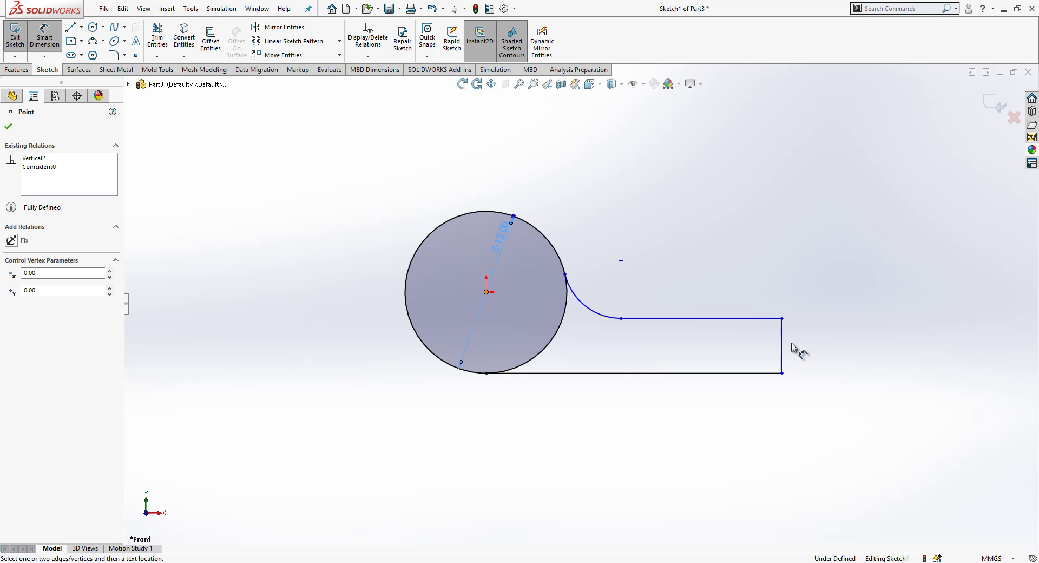
left_click(783, 355)
left_click(724, 432)
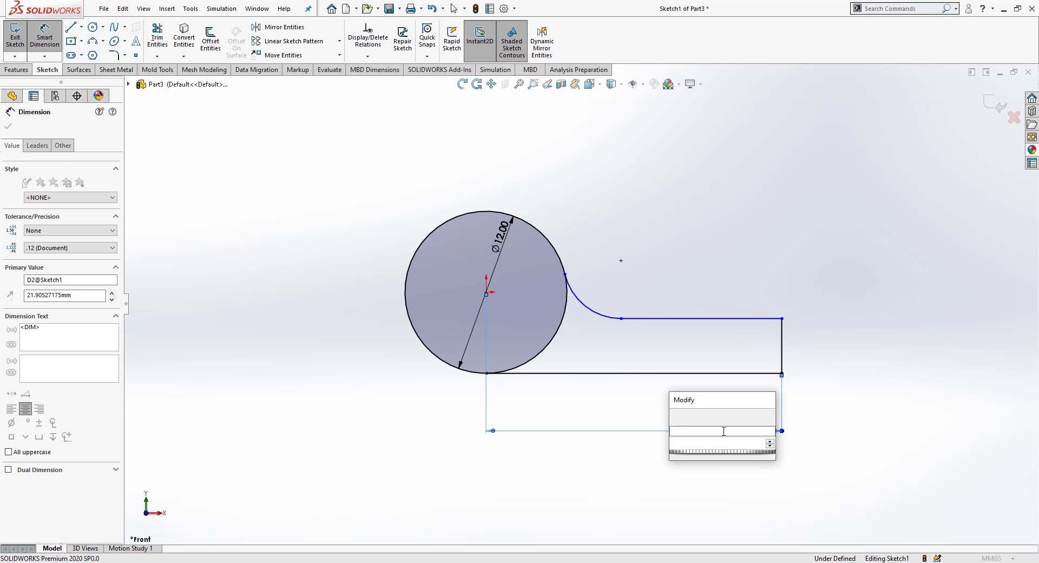
key("Return")
left_click(960, 352)
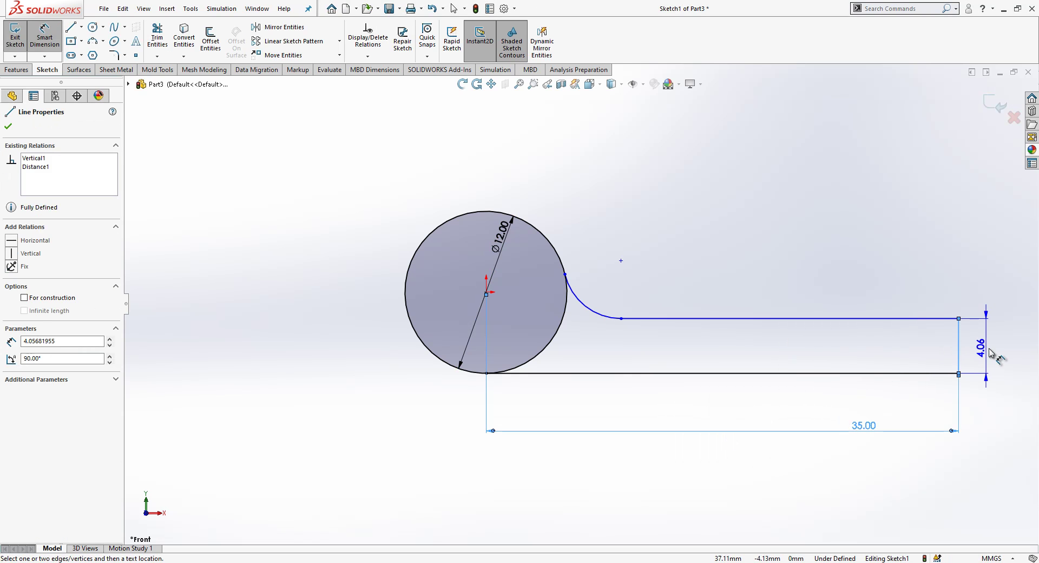
left_click(984, 361)
type("6")
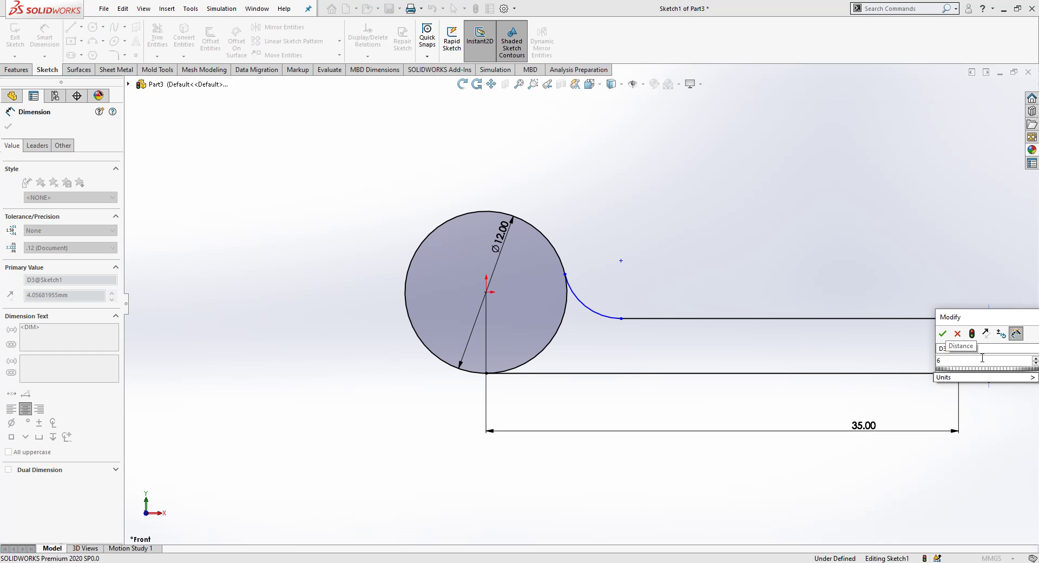
key("Return")
Step: Dimension the connecting arc with a radius of 5 mm
left_click(597, 291)
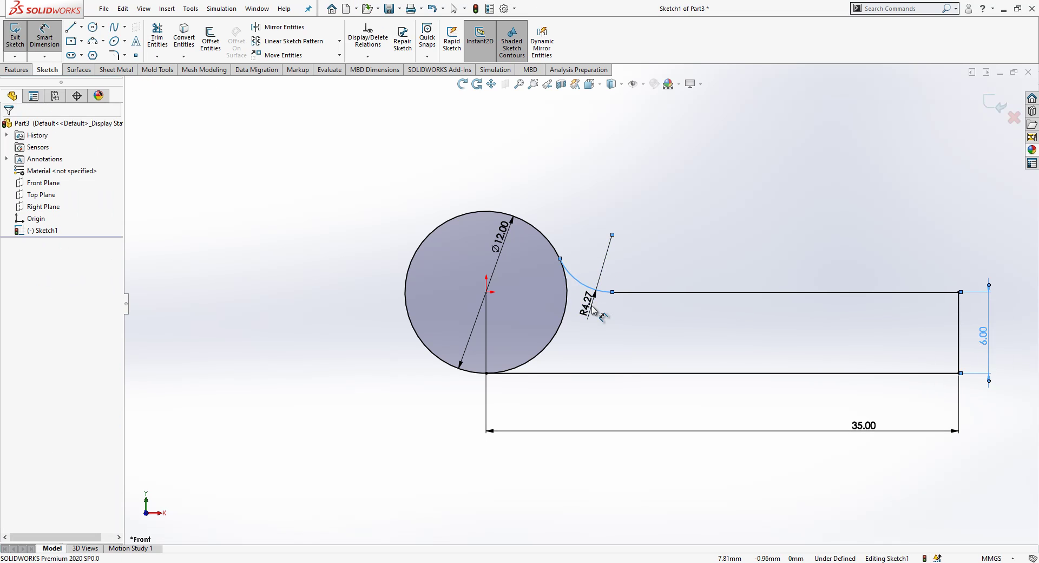
left_click(593, 310)
type("5")
key("Return")
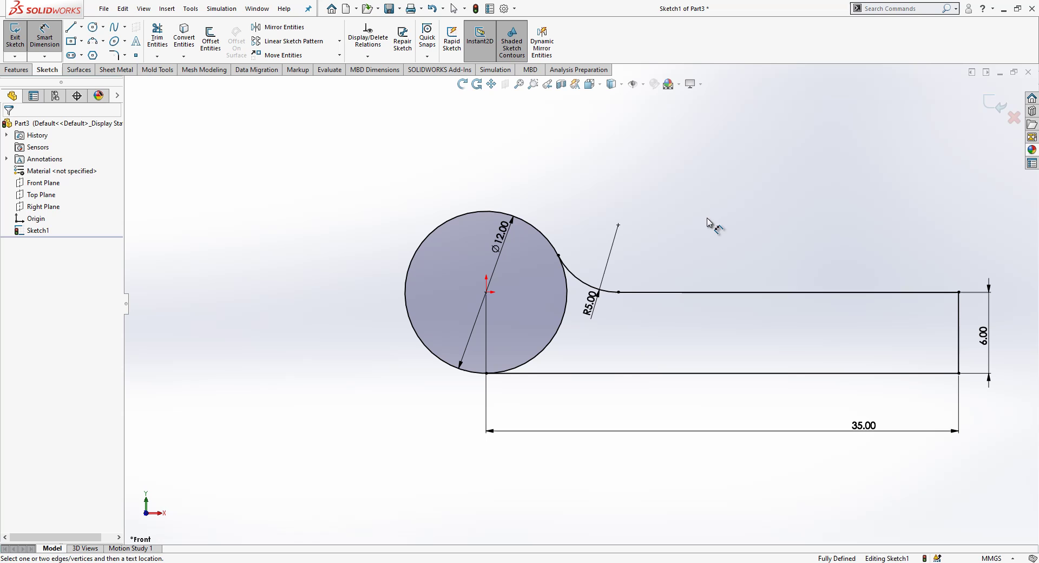
Step: Trim away the part of the circle inside the leaf outline and exit the sketch
left_click(149, 43)
left_click_drag(634, 318, 534, 318)
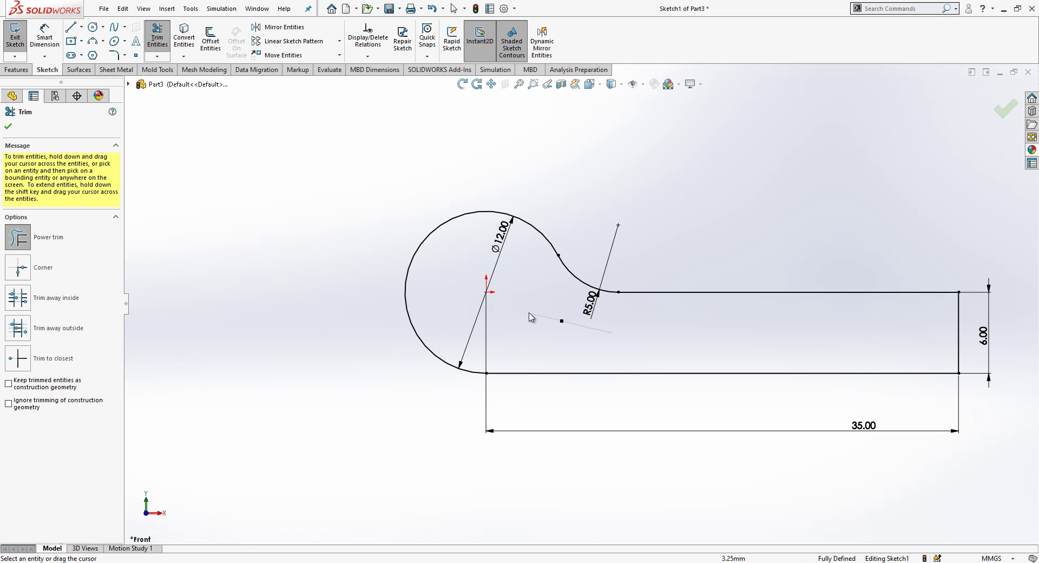
scroll(538, 309, "up", 2)
scroll(933, 232, "down", 1)
left_click(1005, 108)
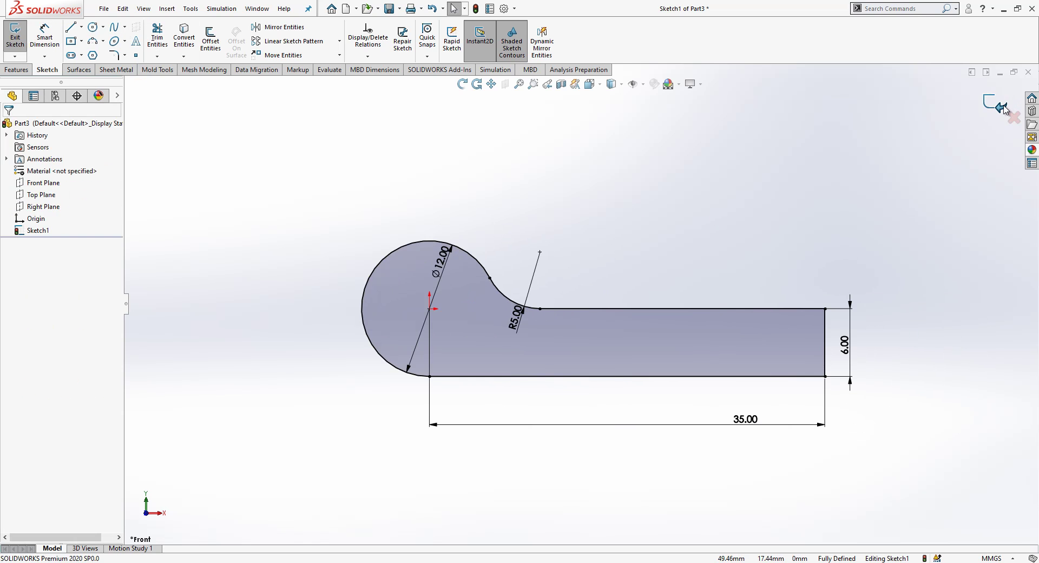
left_click(1001, 105)
Step: Extrude the hinge profile 40 mm with the Mid Plane end condition
mouse_move(807, 211)
middle_mouse_down()
mouse_move(757, 283)
mouse_move(730, 270)
middle_mouse_up()
left_click(17, 69)
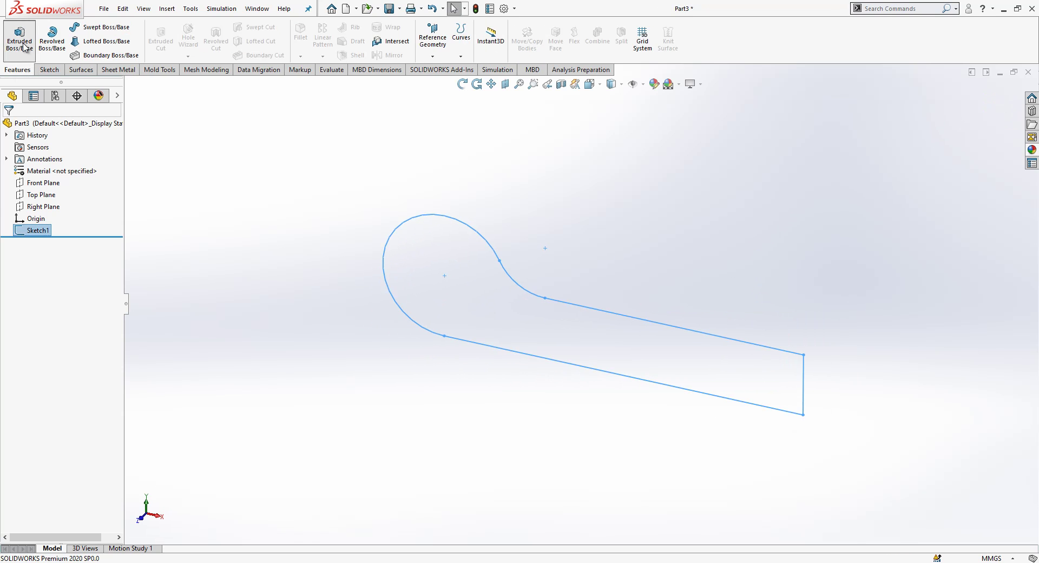
left_click(22, 44)
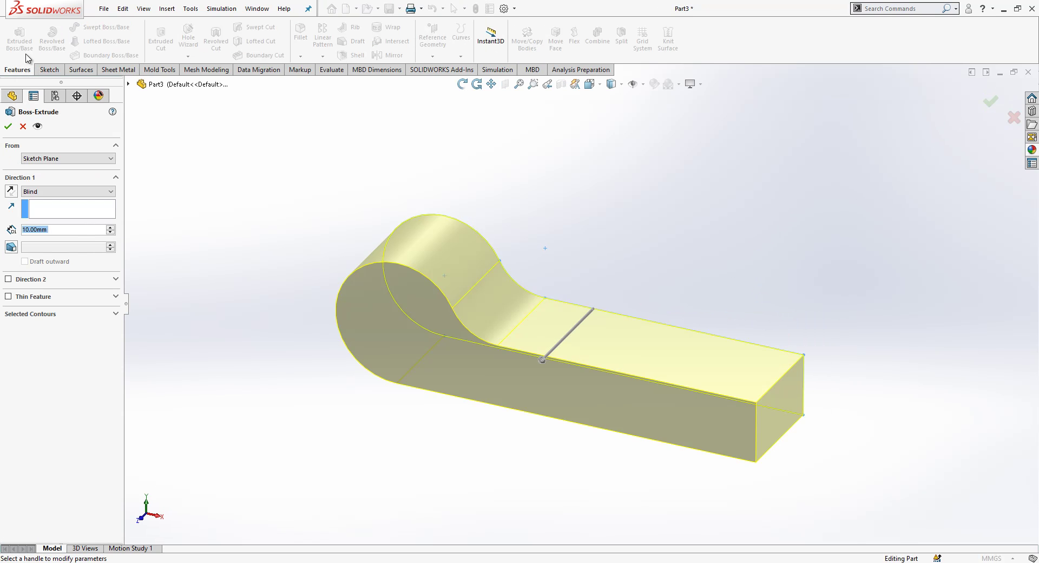
left_click(65, 192)
left_click(74, 238)
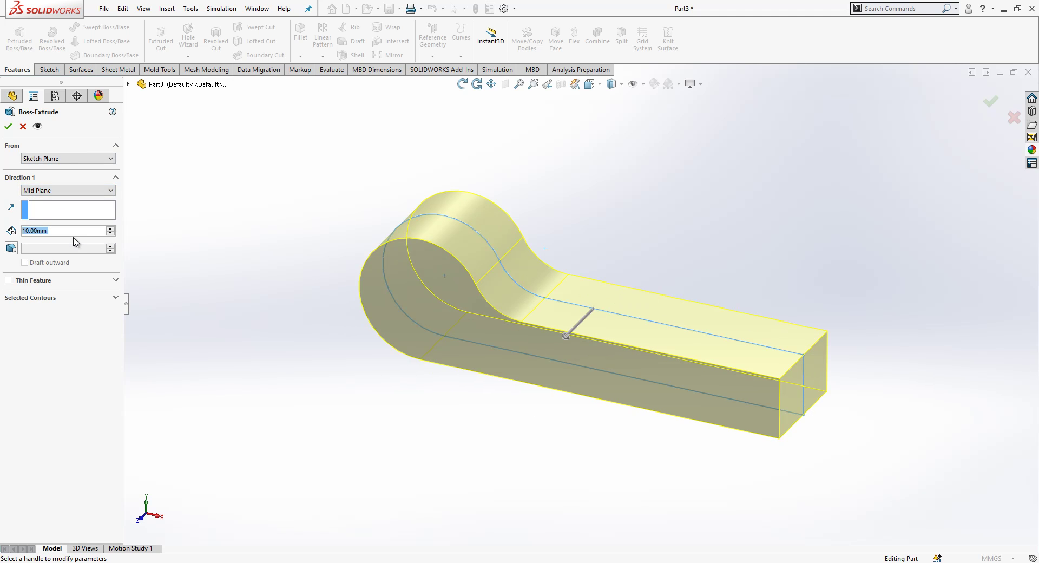
type("40")
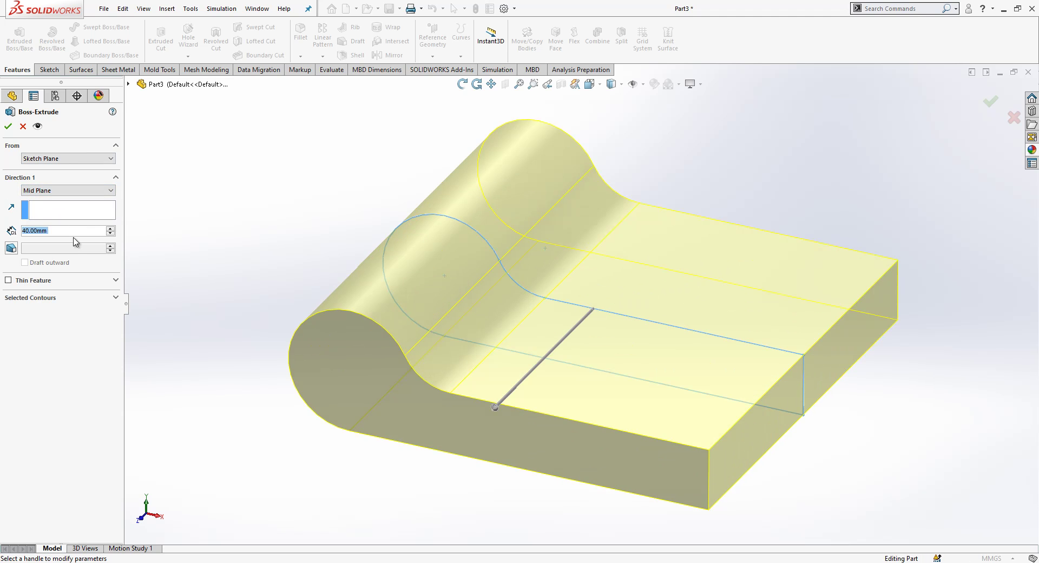
key("Return")
left_click(233, 229)
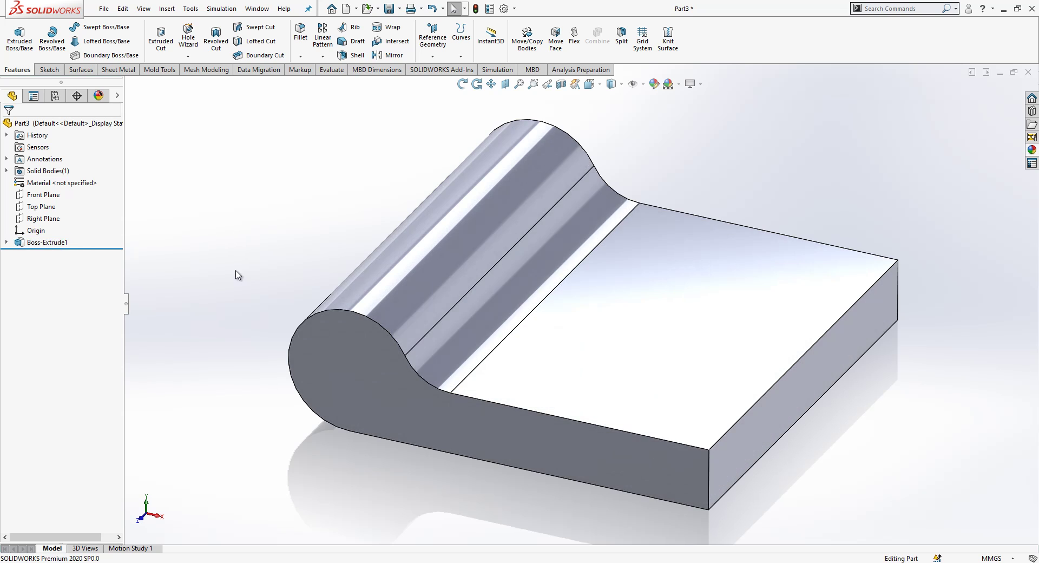
scroll(299, 292, "up", 1)
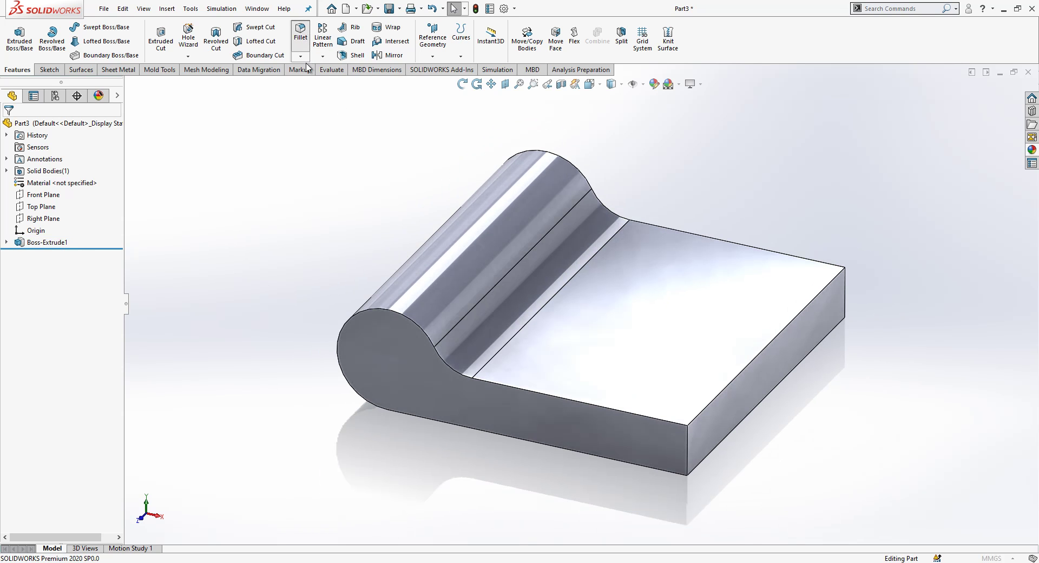
Step: Fillet the two vertical corner edges at the free end of the hinge leaf with a symmetric circular fillet
left_click(689, 448)
left_click(843, 302)
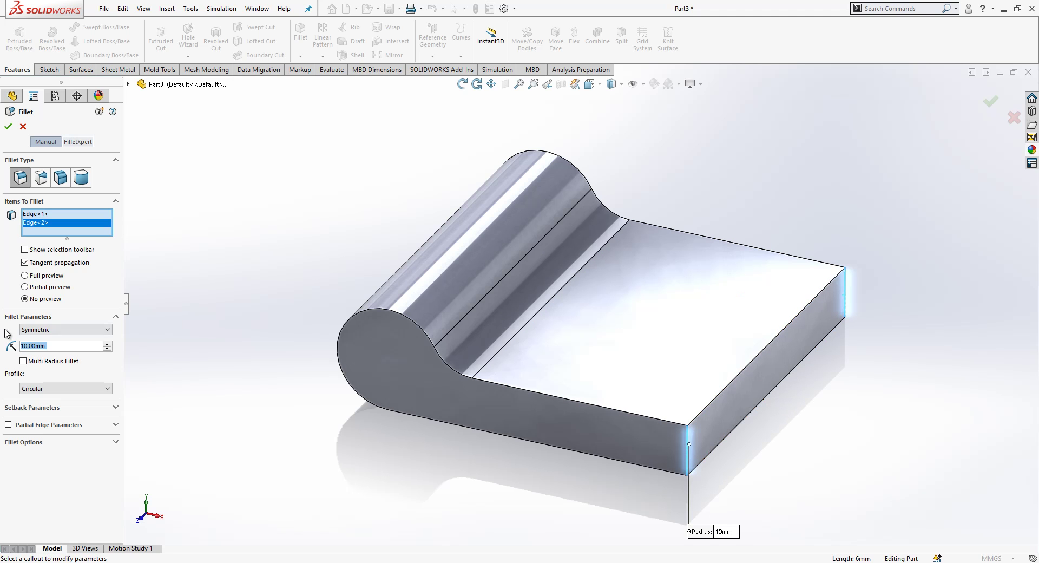
key("Return")
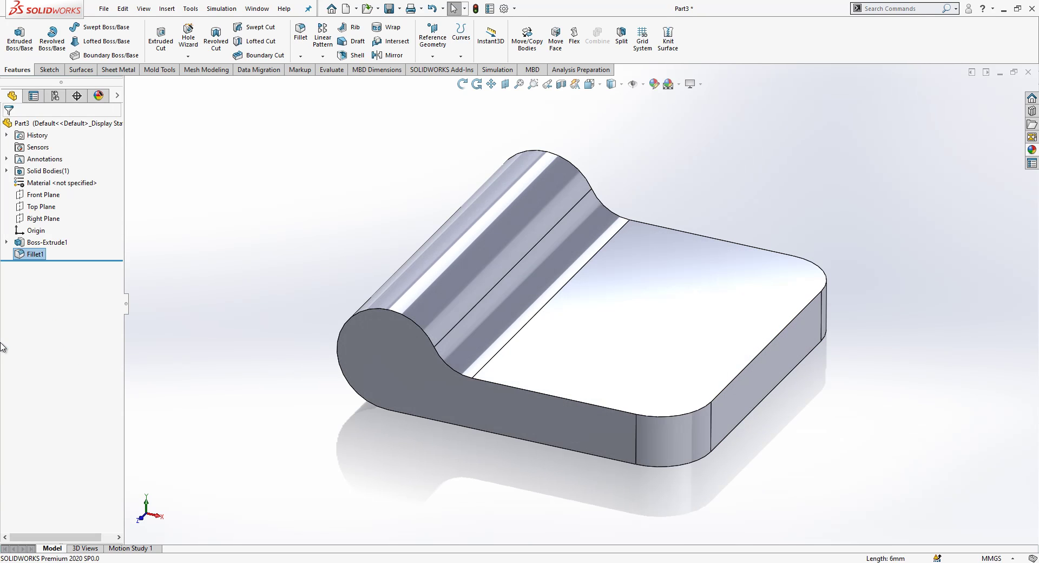
left_click(424, 345)
key("Escape")
left_click(414, 360)
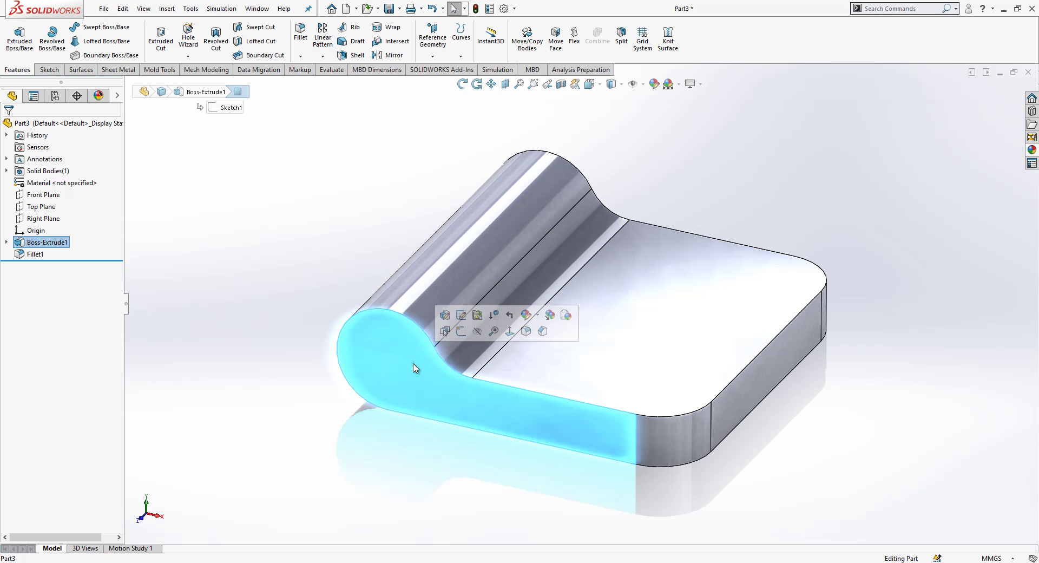
left_click(511, 332)
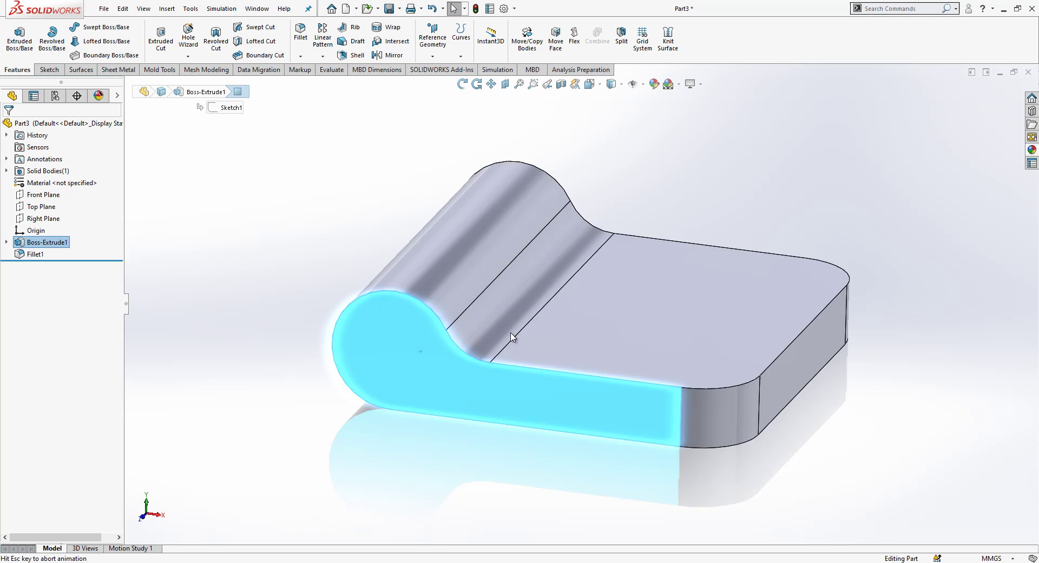
left_click(551, 227)
Step: Start a sketch on the flat upper face of the leaf, viewed normal to that face
middle_click_drag(547, 314, 577, 313)
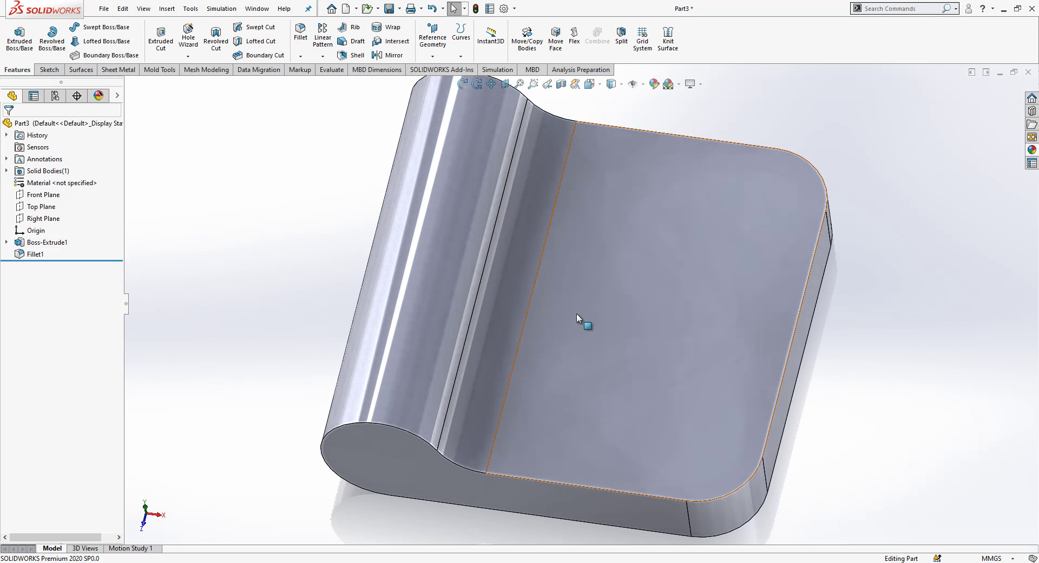
left_click(577, 313)
left_click(674, 282)
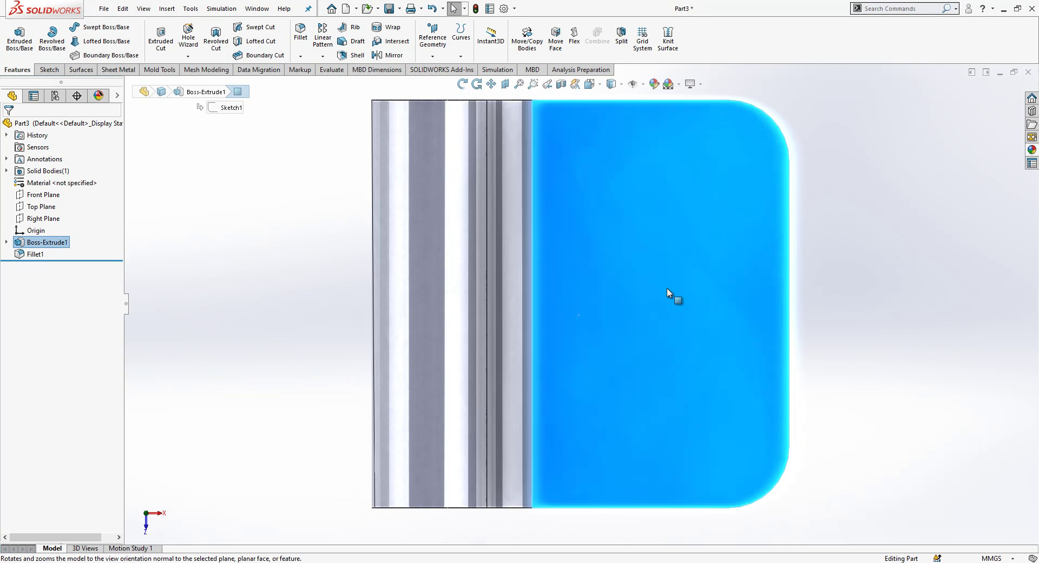
right_click(648, 296)
left_click(673, 278)
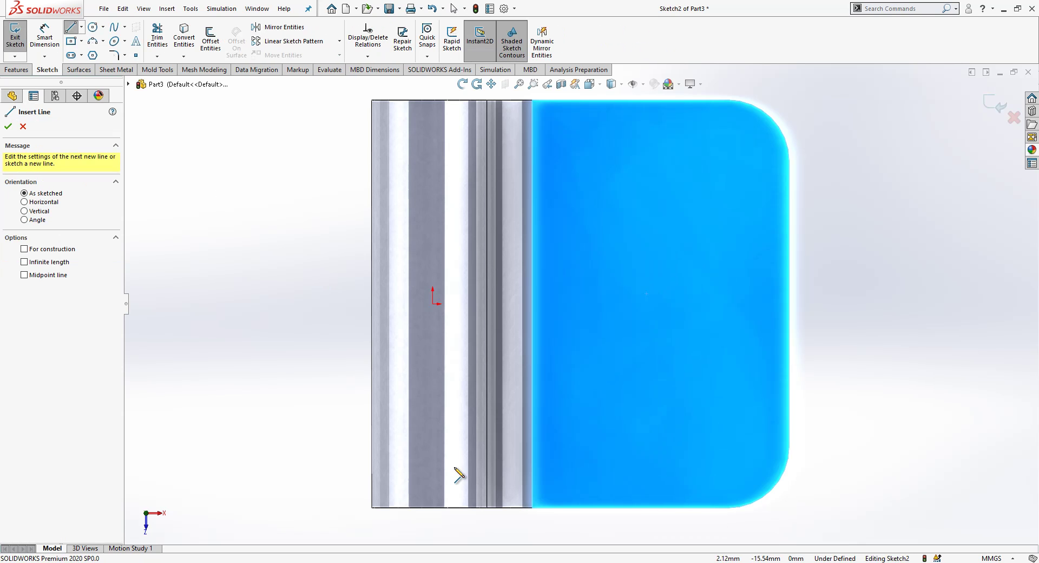
Step: Sketch a chain of five vertical line segments through the origin, running along the barrel from one end edge to the other
left_click(433, 508)
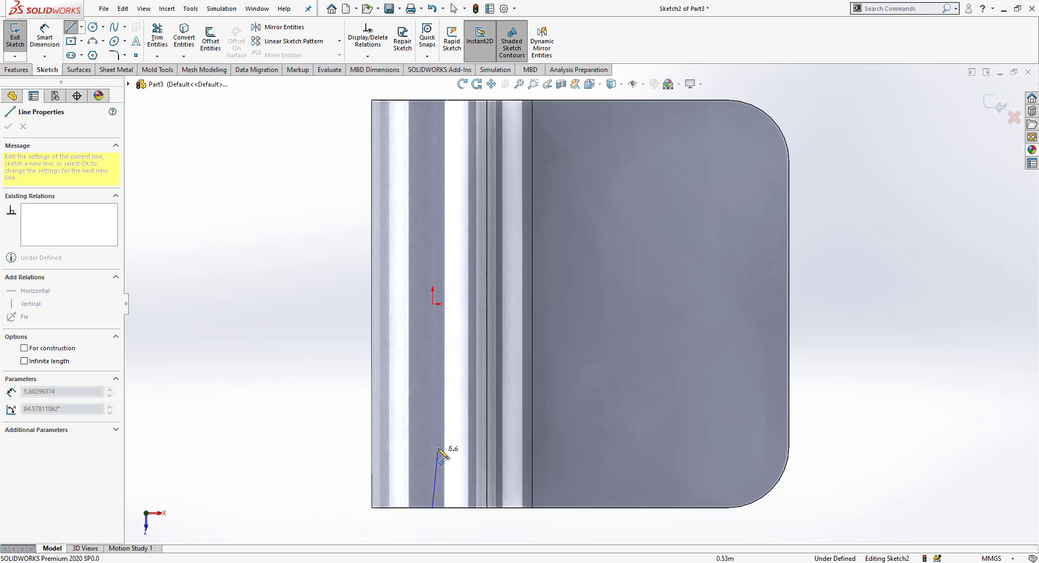
left_click(433, 430)
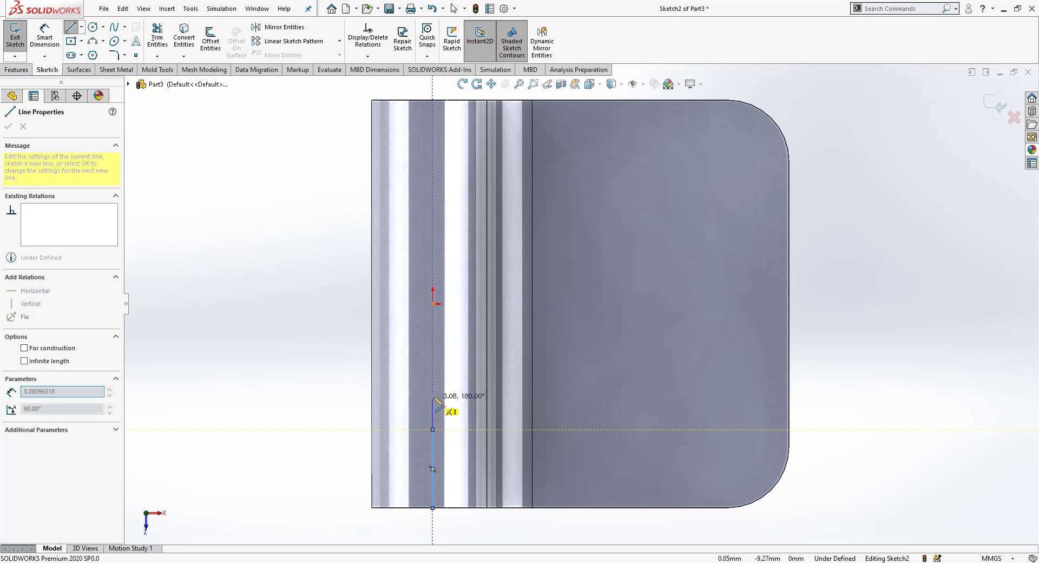
left_click(433, 351)
left_click(433, 266)
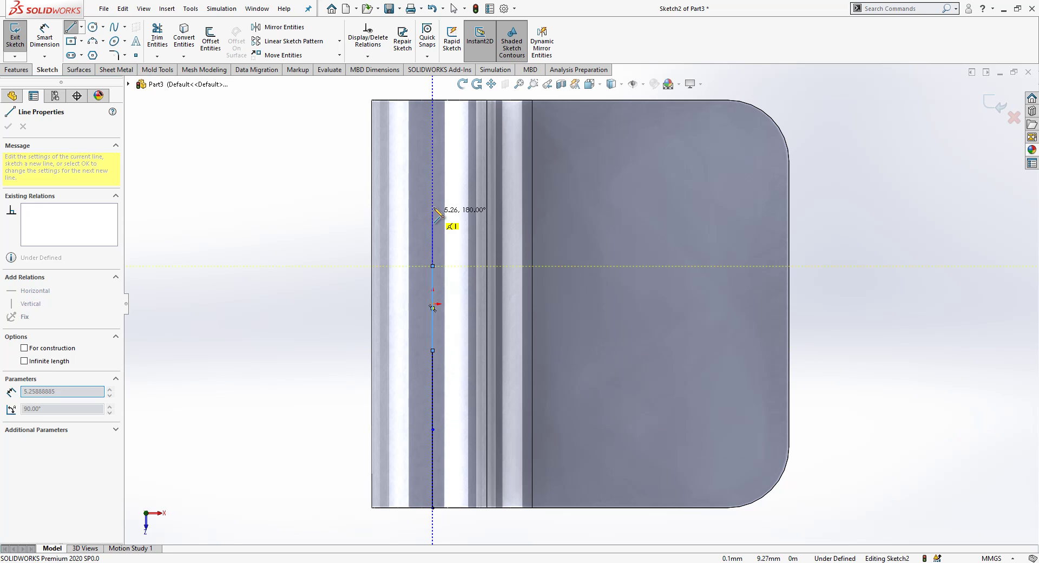
left_click(433, 194)
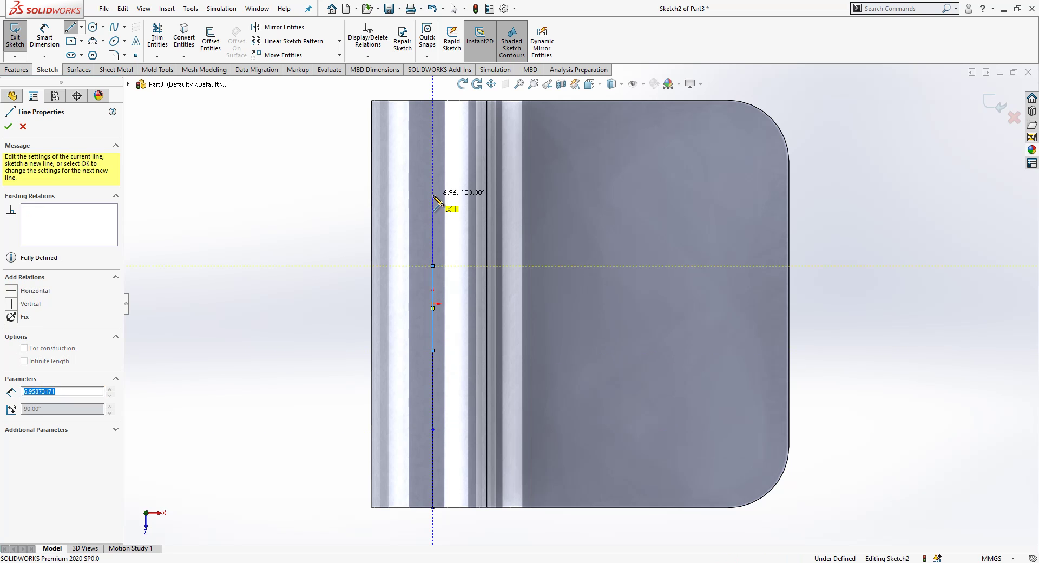
left_click(432, 100)
right_click(329, 112)
left_click(338, 122)
Step: Make the five line segments equal in length, convert them to construction lines and exit the sketch
scroll(434, 236, "up", 2)
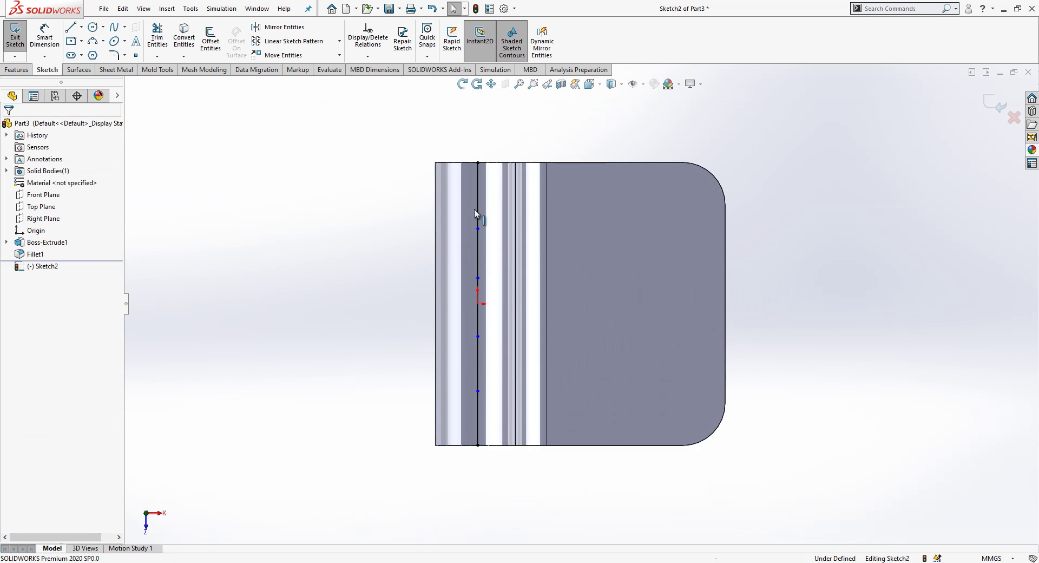
left_click(478, 212)
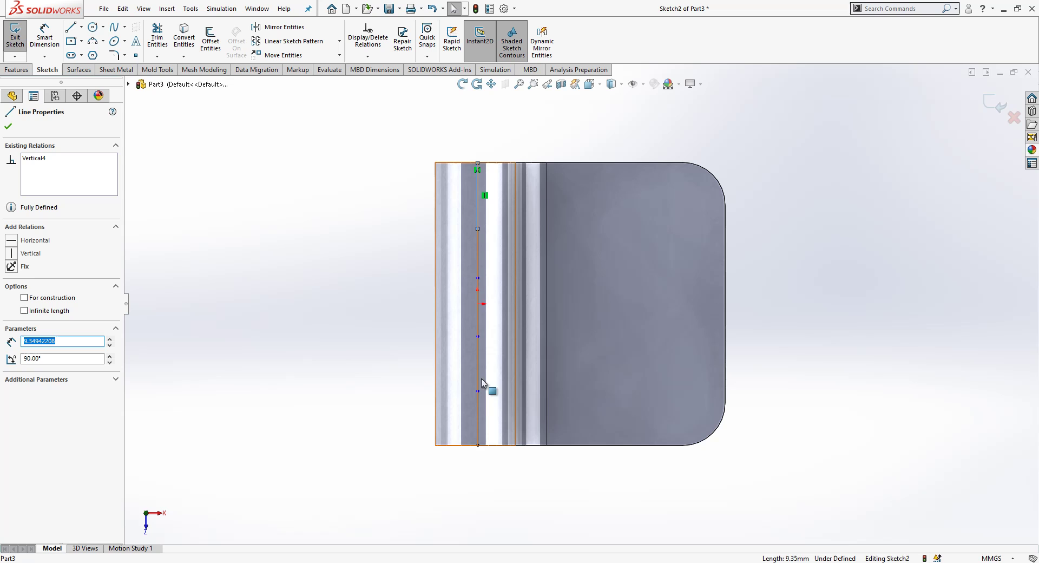
left_click_drag(508, 123, 401, 521)
left_click(472, 472)
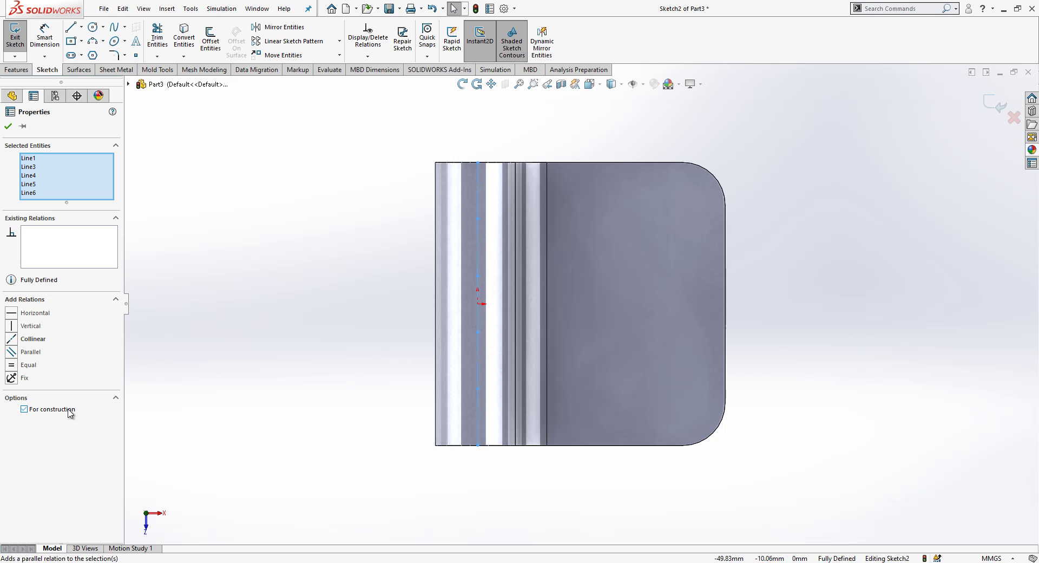
left_click(332, 429)
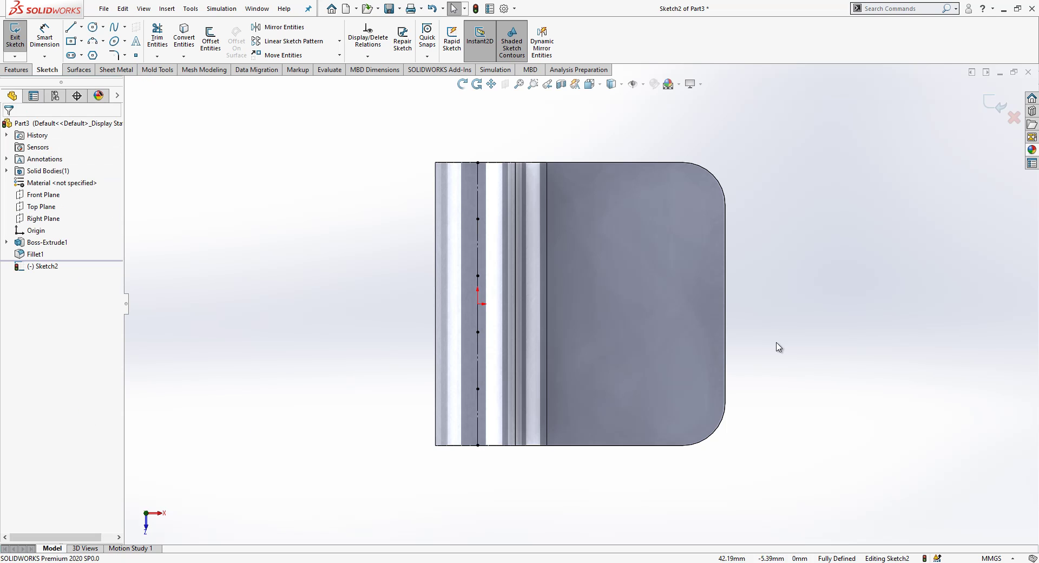
key("ctrl+b")
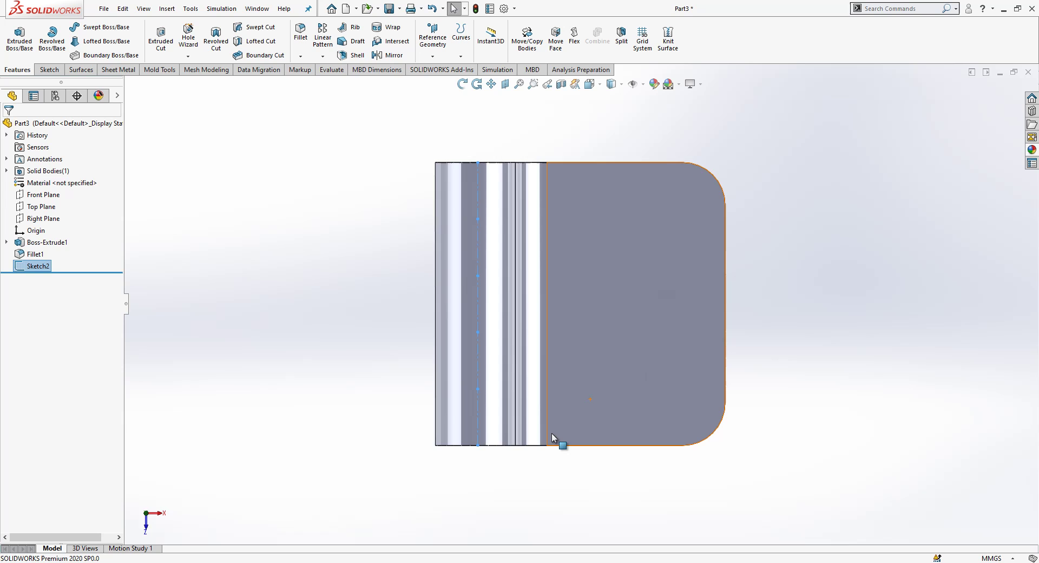
Step: Create a reference plane perpendicular to the end construction segment and coincident with the first division point from the barrel's end
mouse_move(551, 433)
middle_mouse_down()
mouse_move(541, 364)
mouse_move(675, 348)
mouse_move(607, 387)
mouse_move(622, 400)
middle_mouse_up()
left_click(628, 485)
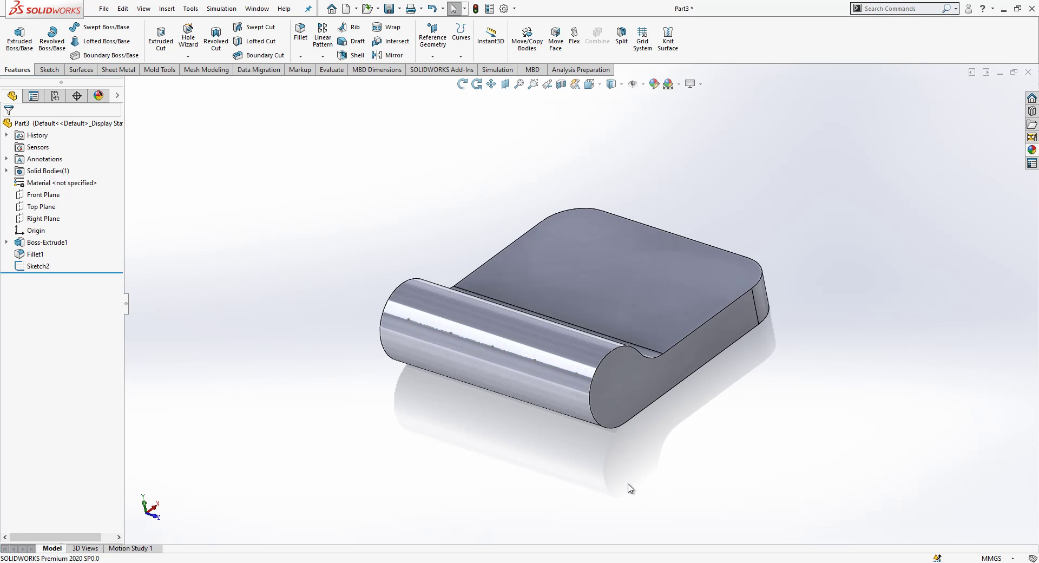
mouse_move(578, 361)
middle_mouse_down()
mouse_move(571, 376)
mouse_move(585, 374)
middle_mouse_up()
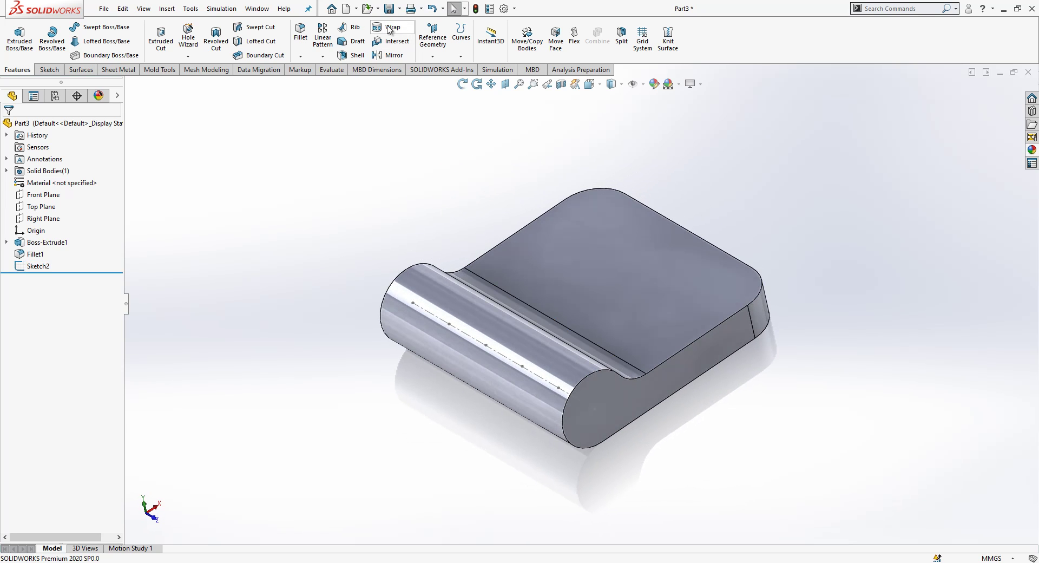
left_click(433, 43)
left_click(443, 69)
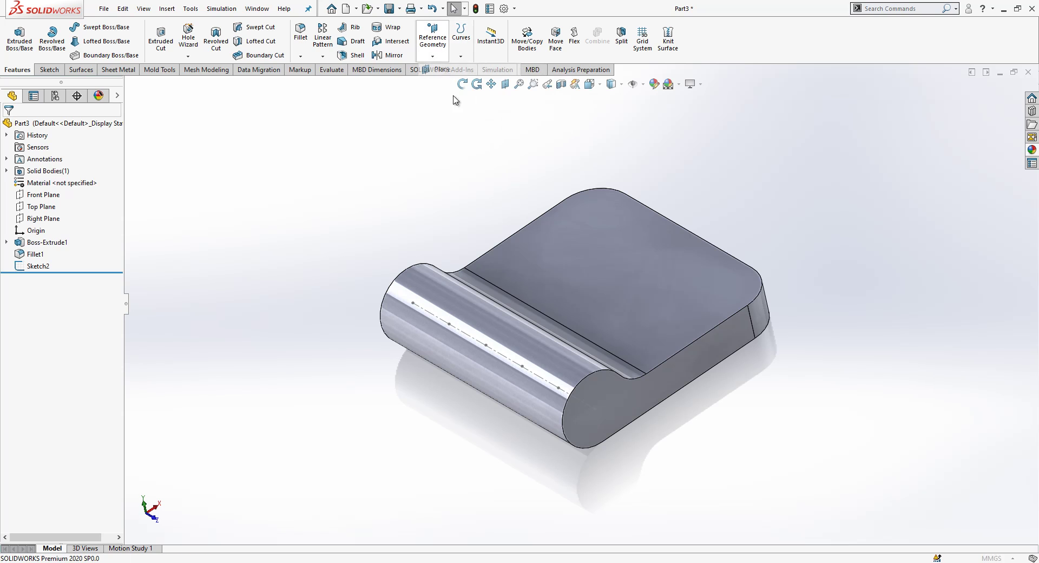
left_click(590, 409)
left_click(560, 389)
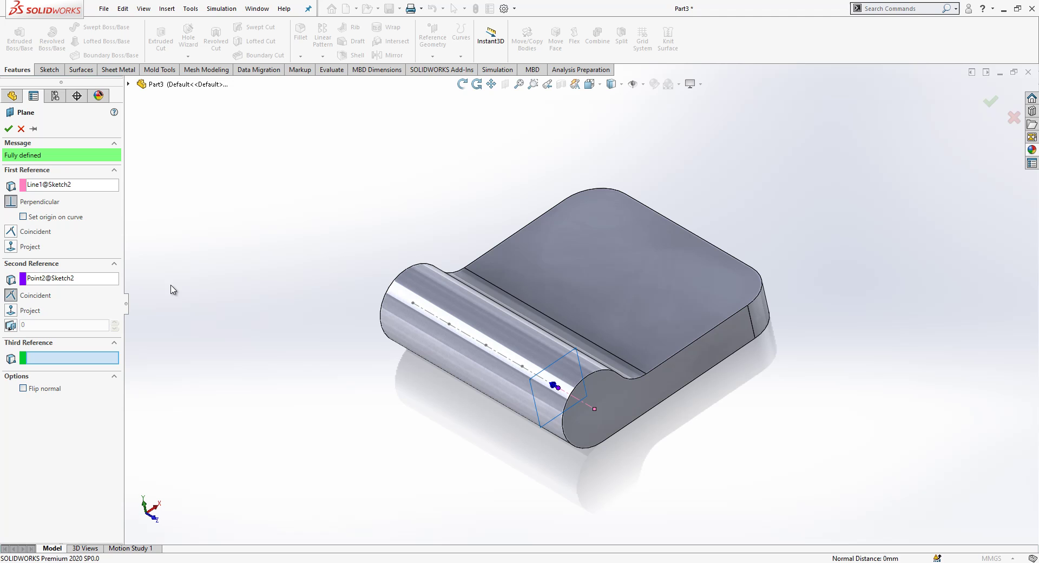
left_click(8, 129)
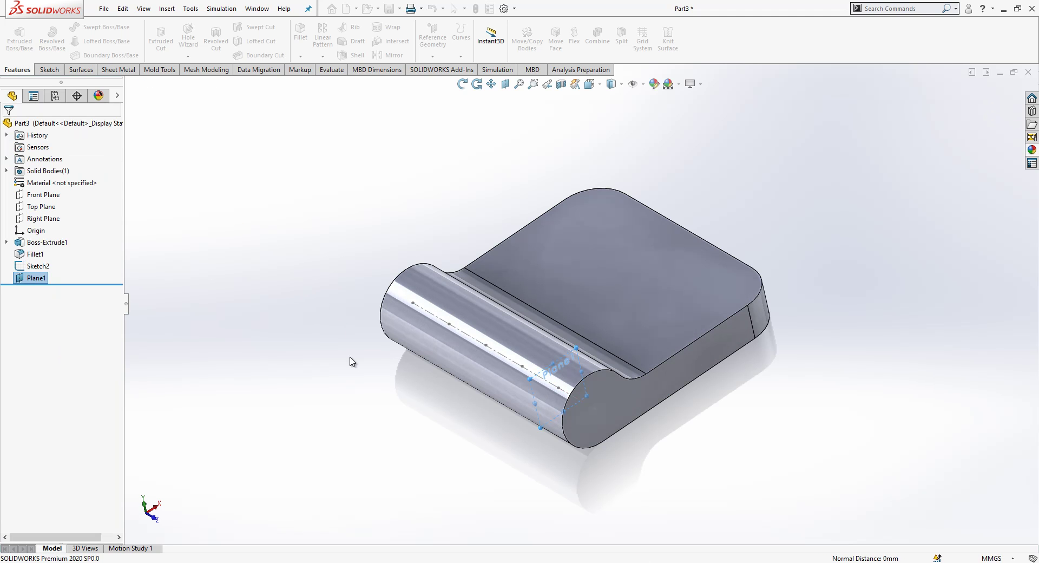
Step: Start a sketch on the new reference plane and orient the view normal to it
right_click(44, 284)
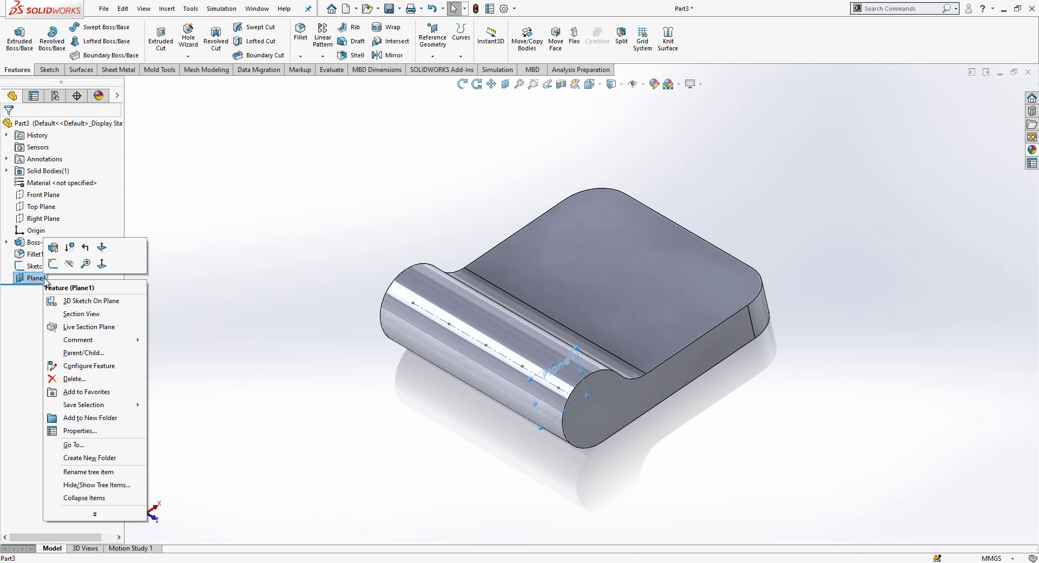
left_click(53, 264)
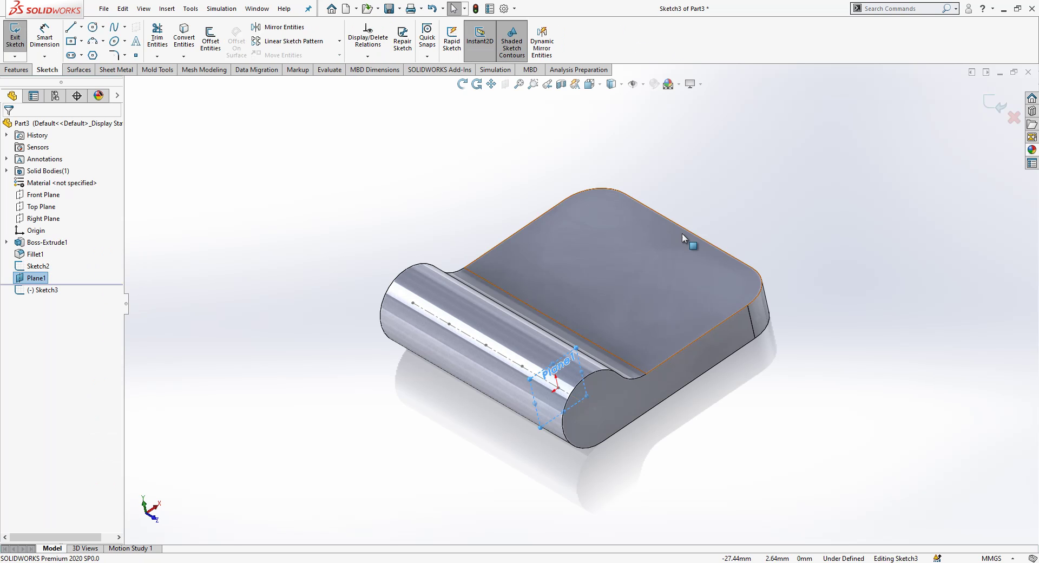
key("space")
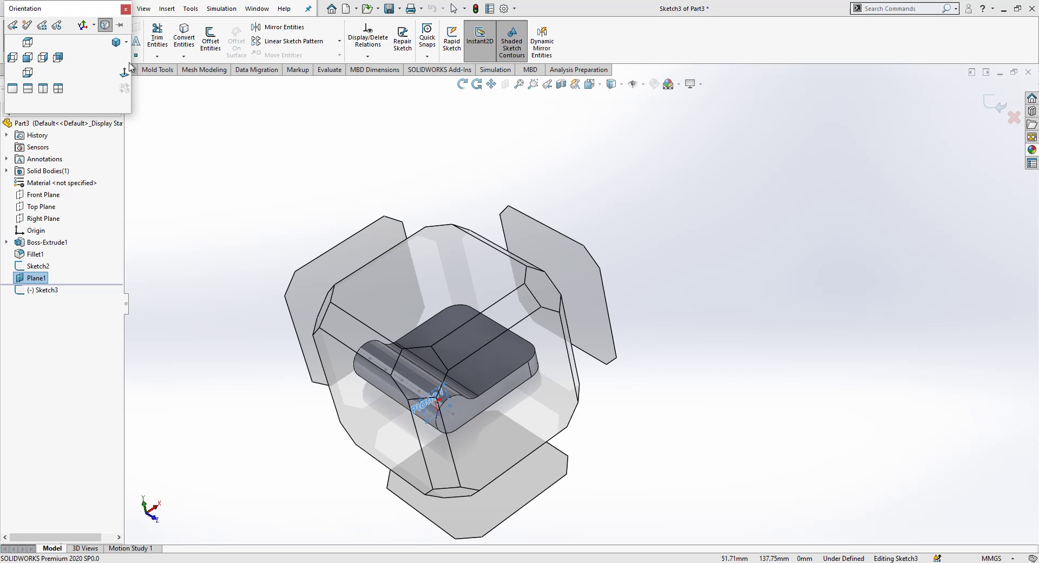
left_click(125, 74)
left_click(125, 74)
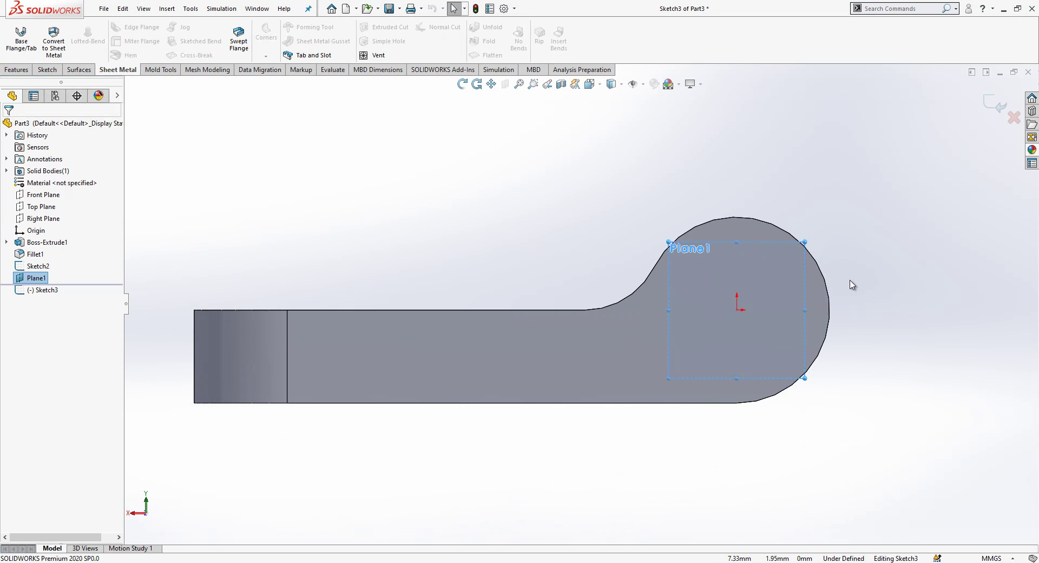
Step: Convert the outline of the hinge's end face into sketch entities
left_click(612, 344)
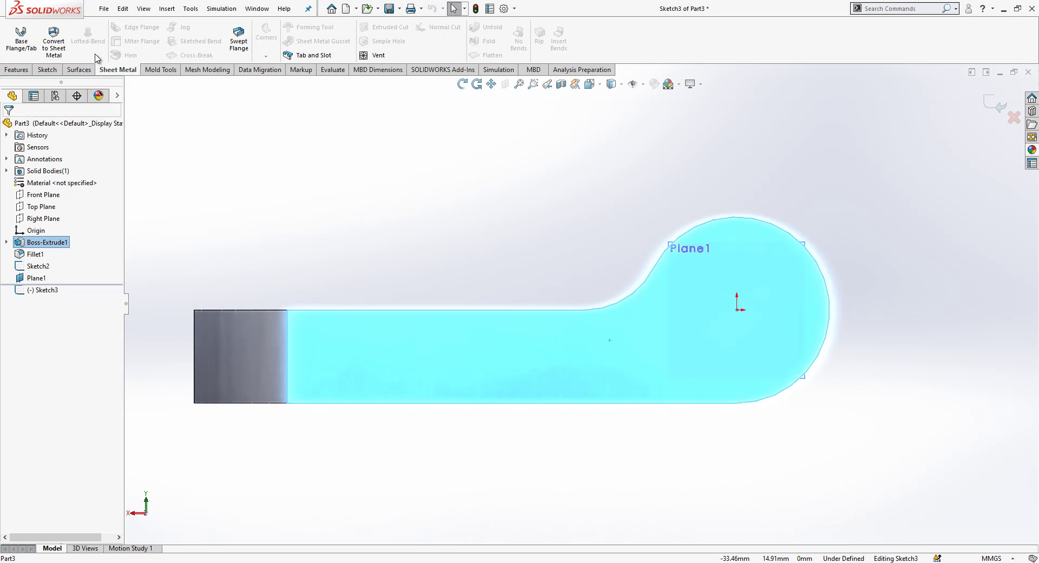
left_click(47, 70)
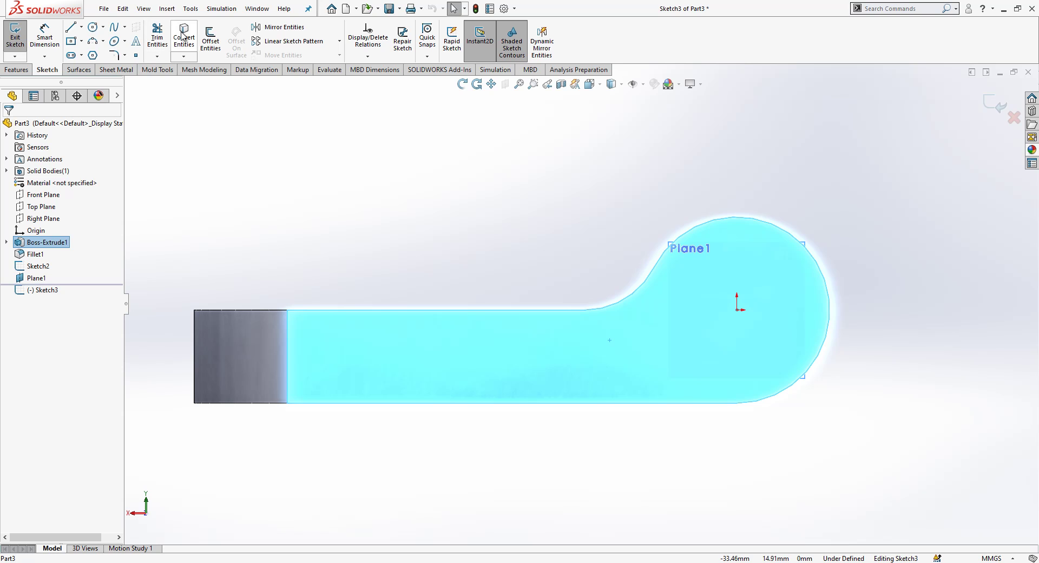
left_click(184, 36)
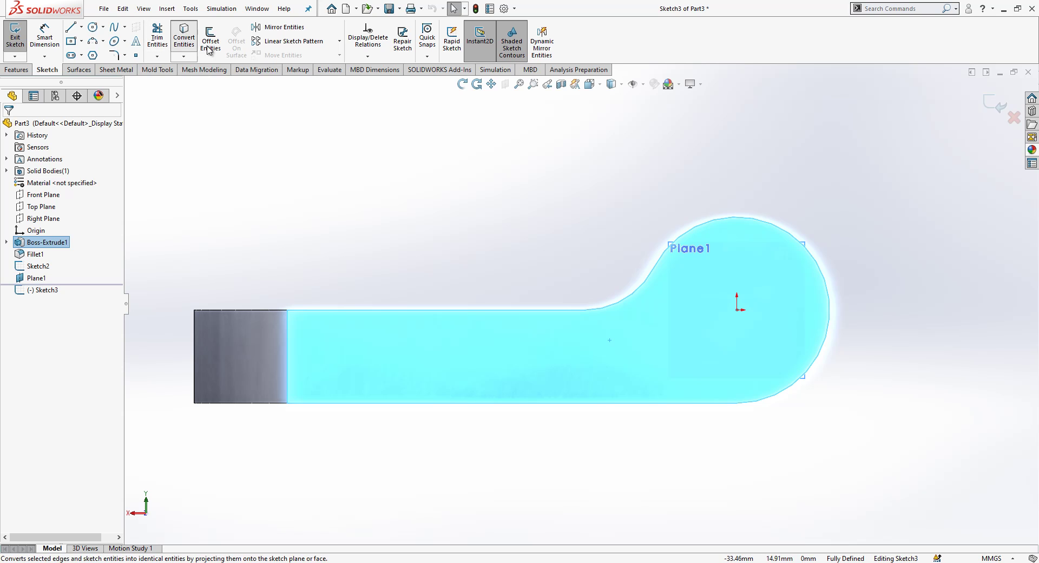
Step: Sketch a 3 Point Arc of about 5.2 mm radius from the leaf's upper edge to its lower edge, beside the barrel
left_click(95, 42)
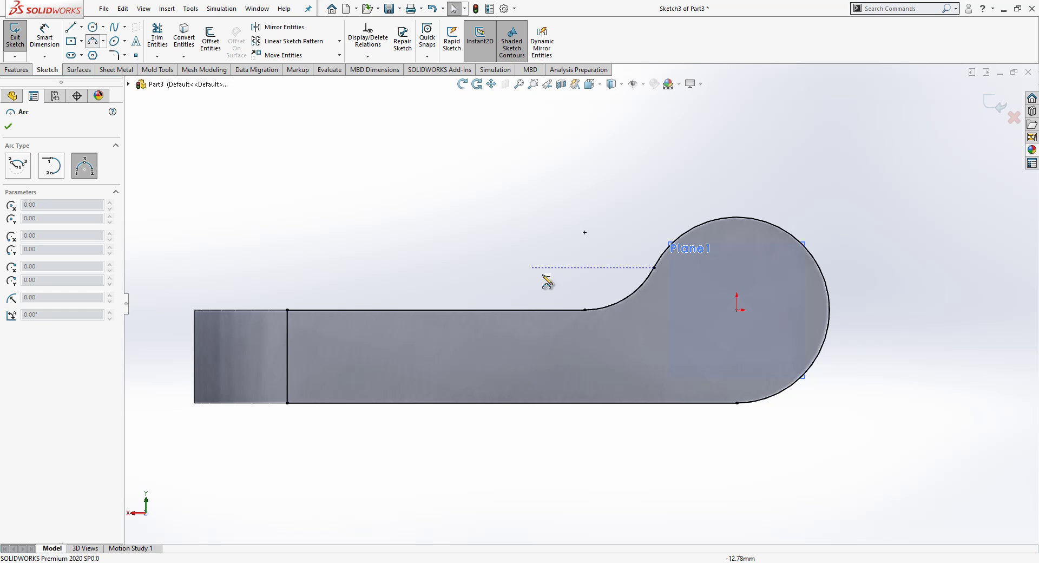
left_click(567, 310)
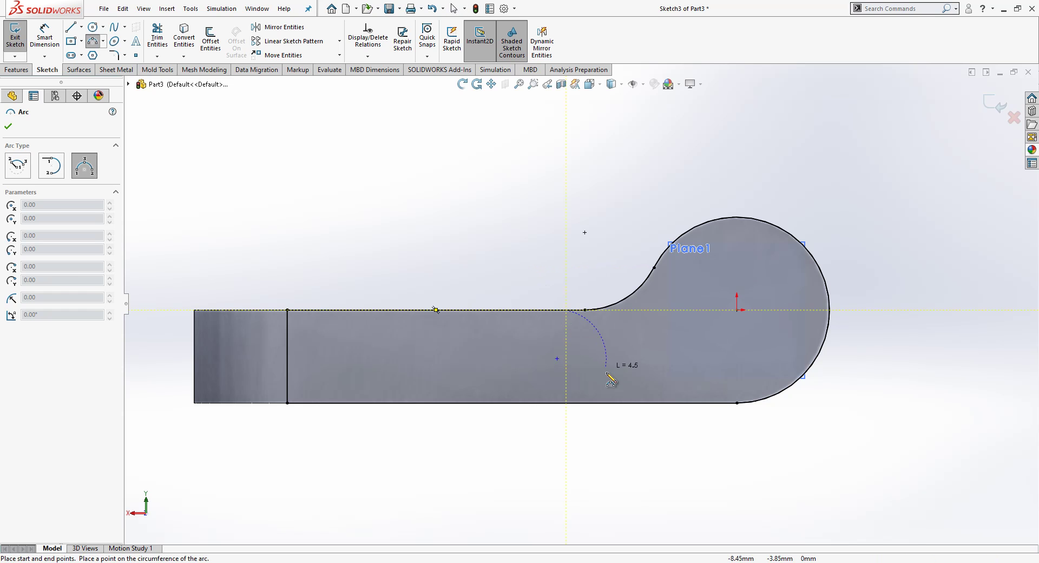
left_click(633, 403)
left_click(618, 338)
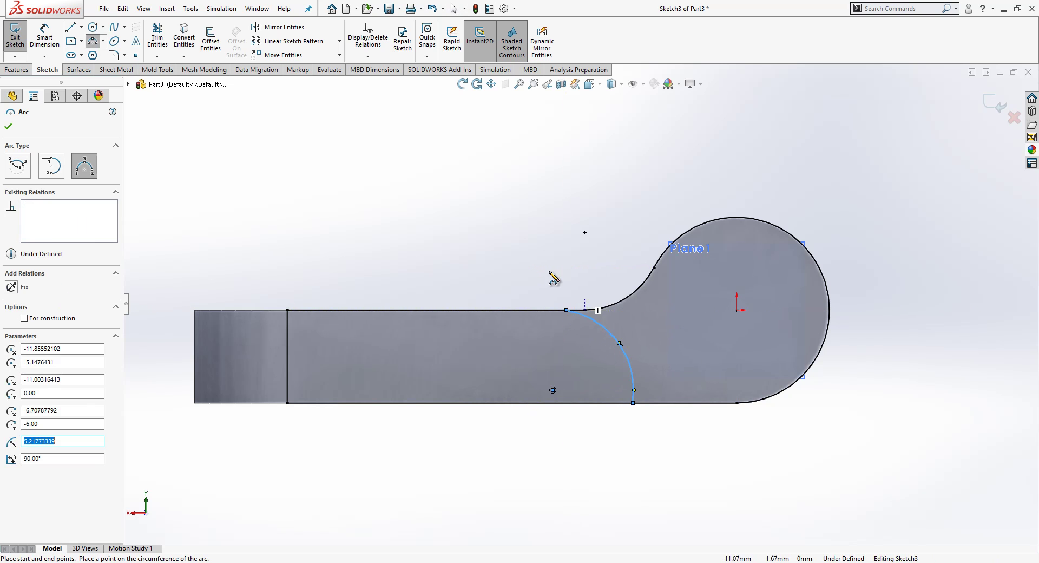
right_click(518, 233)
left_click(525, 245)
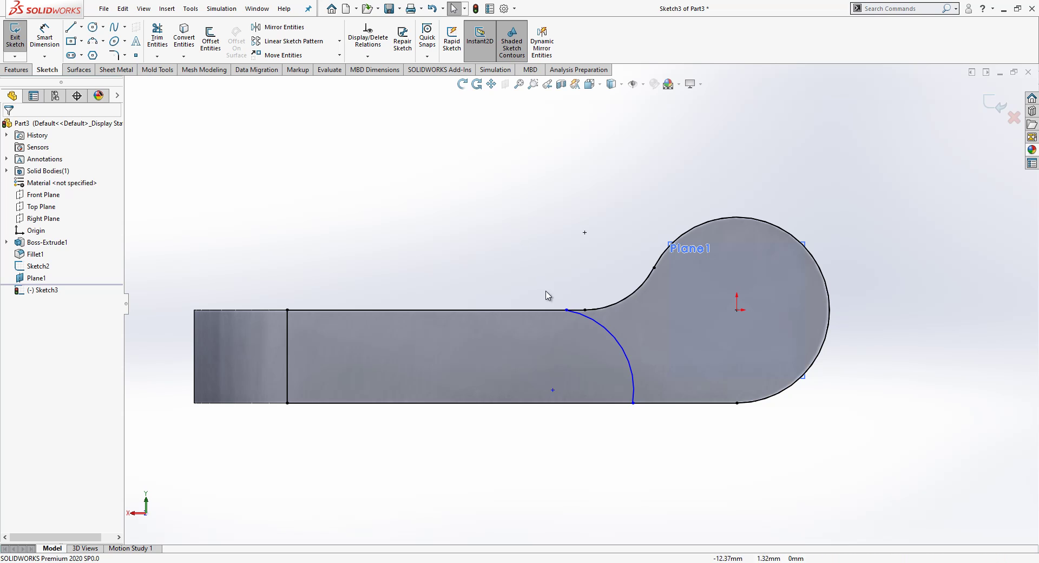
Step: Make the arc's centre point coincident with the leaf's lower edge line
left_click(553, 389)
left_click(555, 405, "ctrl")
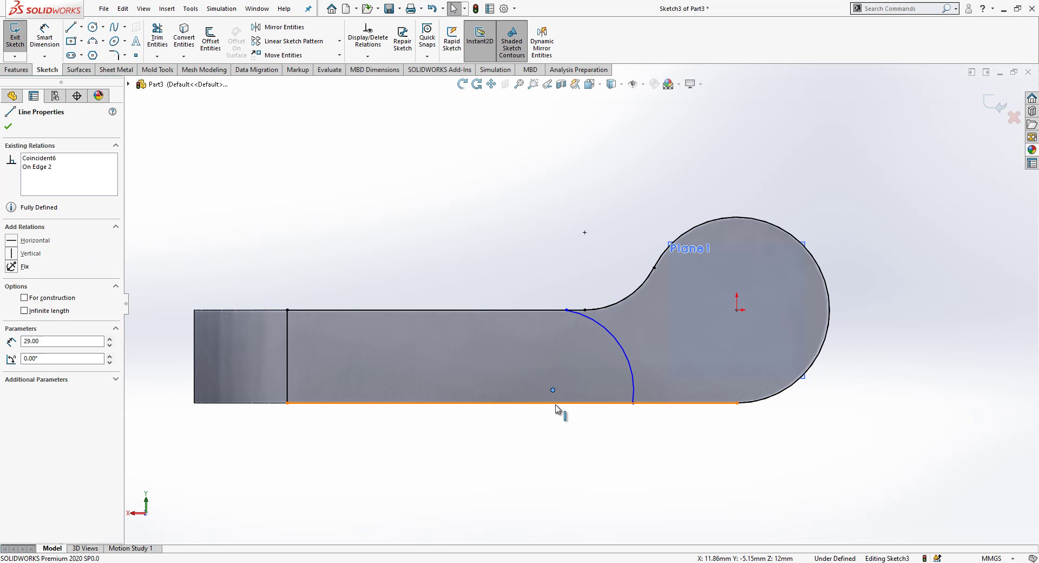
left_click(36, 314)
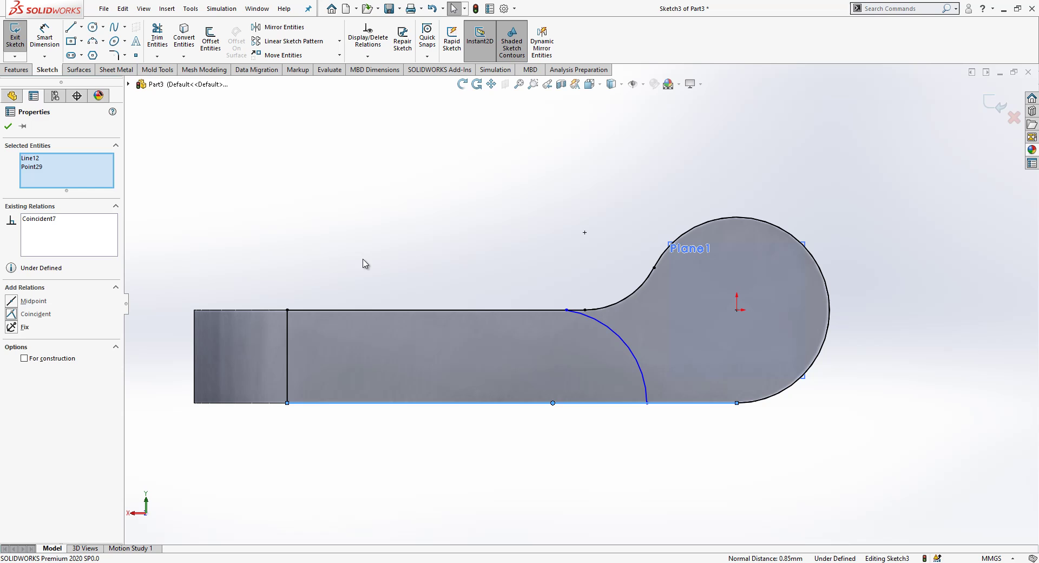
left_click(416, 244)
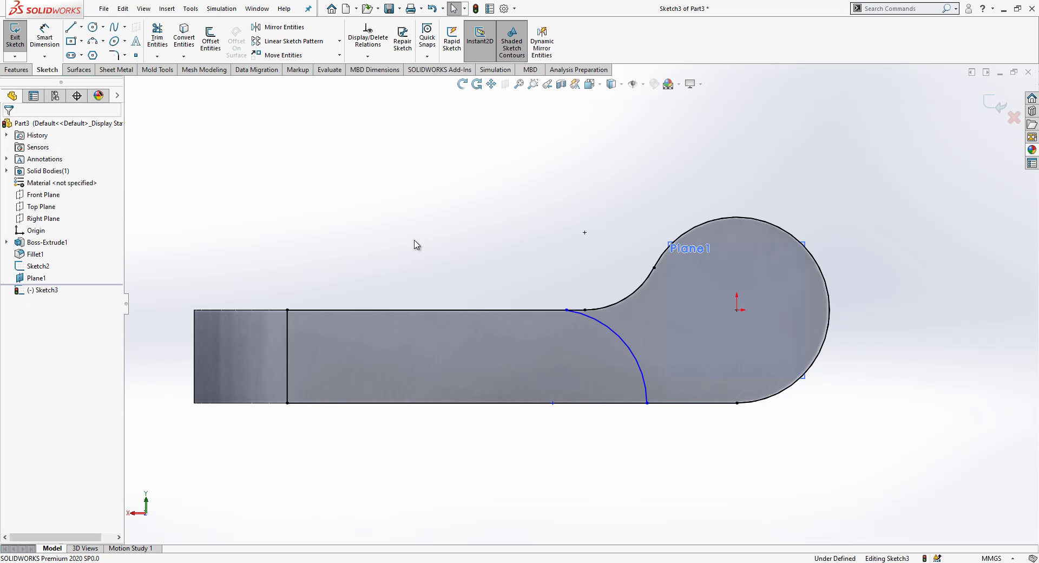
Step: Dimension the horizontal distance between the arc's upper endpoint and the origin as 11 mm
left_click(45, 38)
left_click(567, 310)
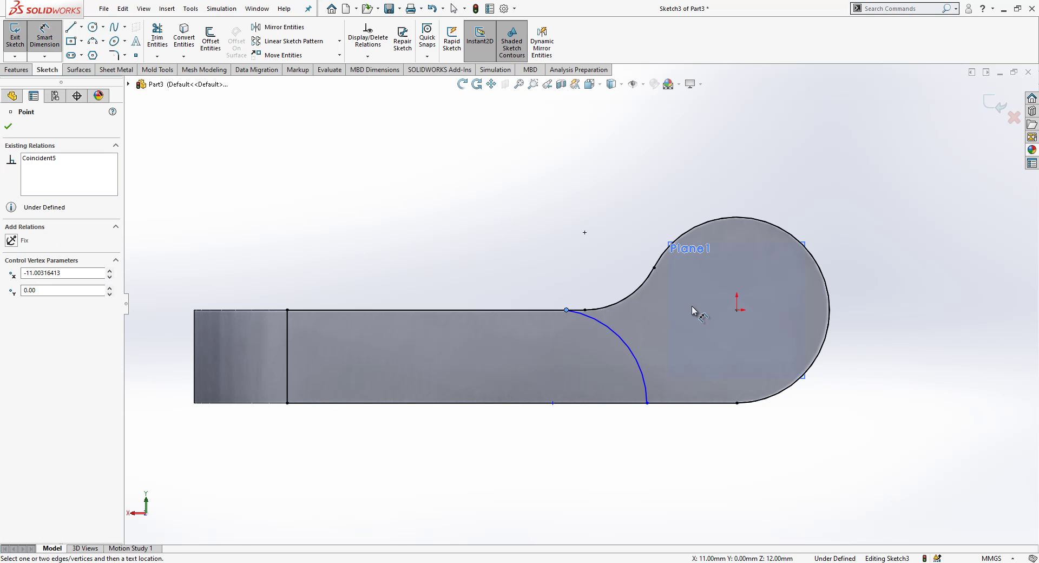
left_click(738, 311)
left_click(701, 147)
type("1")
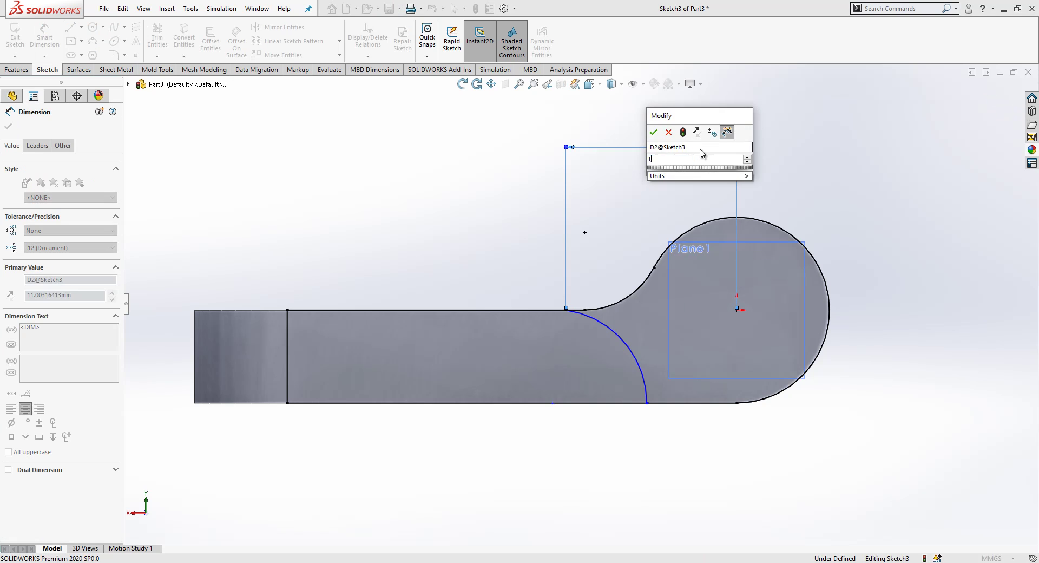
type("1")
key("Return")
left_click(448, 191)
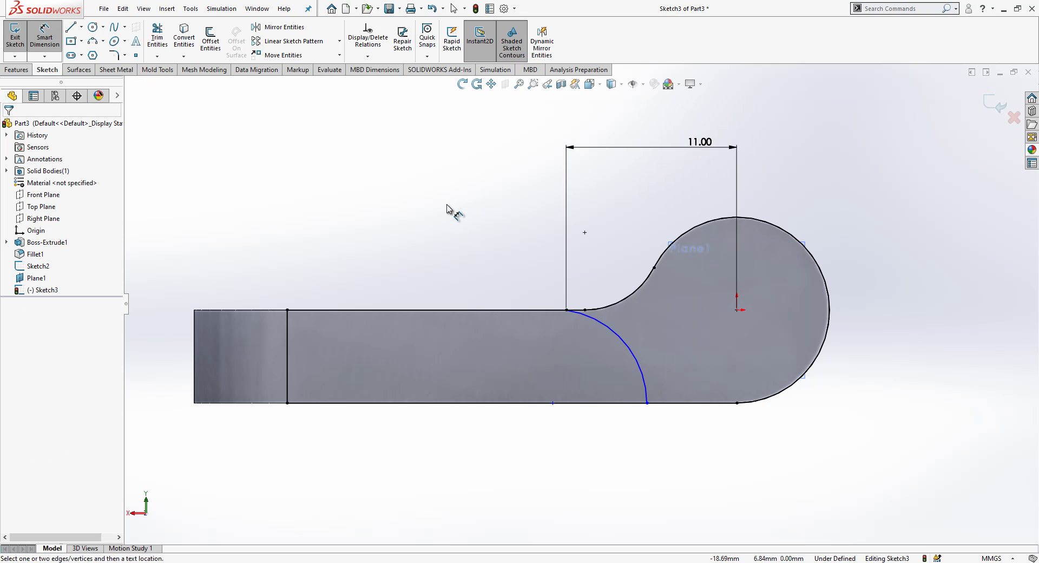
Step: Trim away the leaf-side outline beyond the arc, keeping only the barrel side of the profile
left_click(157, 38)
mouse_move(318, 233)
left_mouse_down()
mouse_move(311, 357)
mouse_move(287, 402)
left_mouse_up()
key("Escape")
Step: Make the arc tangent to the leaf's upper edge
left_click(647, 403)
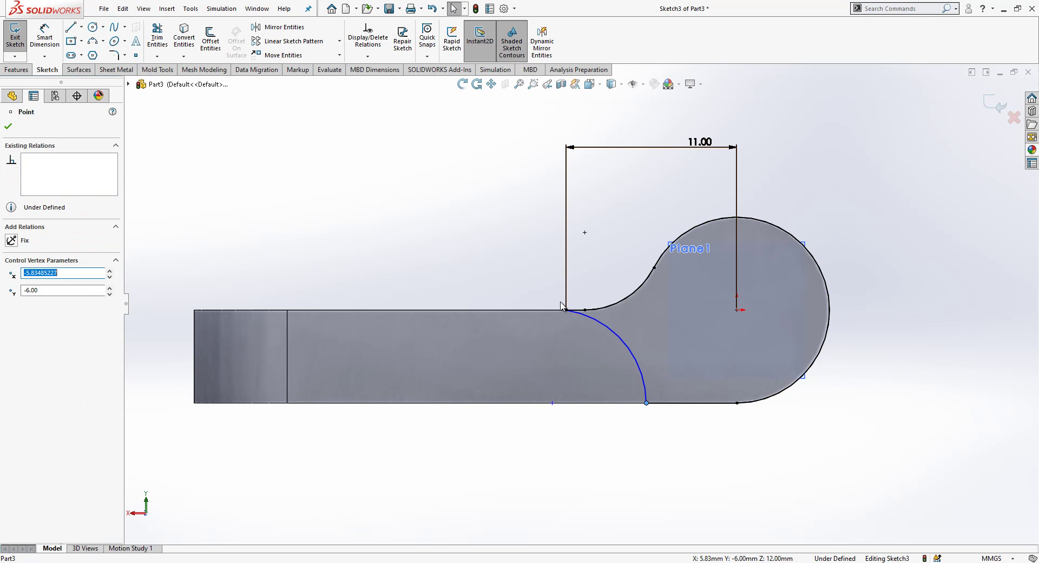
key("Escape")
left_click(608, 327)
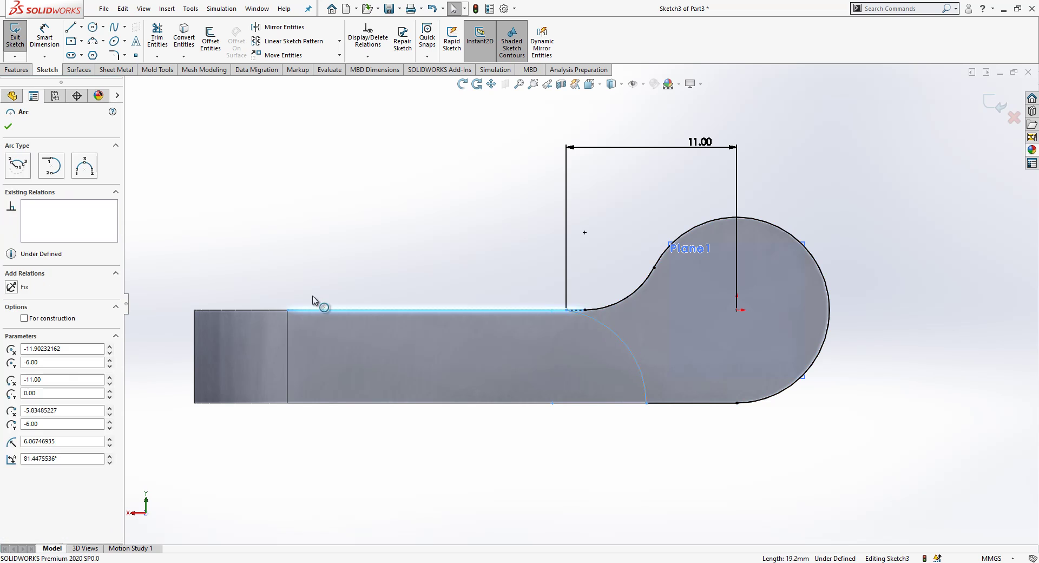
left_click(320, 310, "ctrl")
left_click(43, 304)
left_click(367, 232)
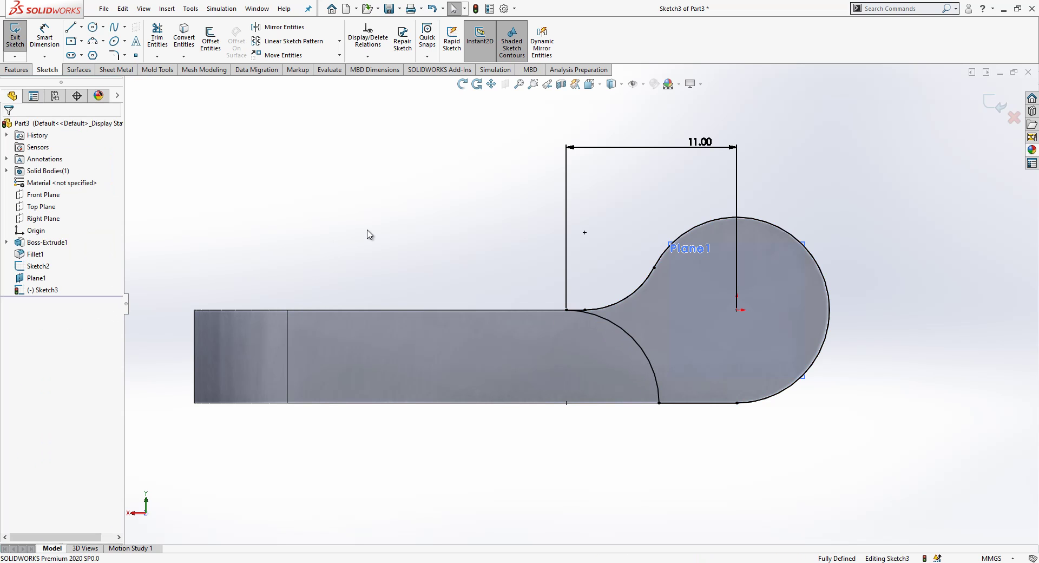
Step: Exit the sketch and cut-extrude its profile Up To Vertex, ending at the next division point along the barrel axis
key("f")
left_click(996, 105)
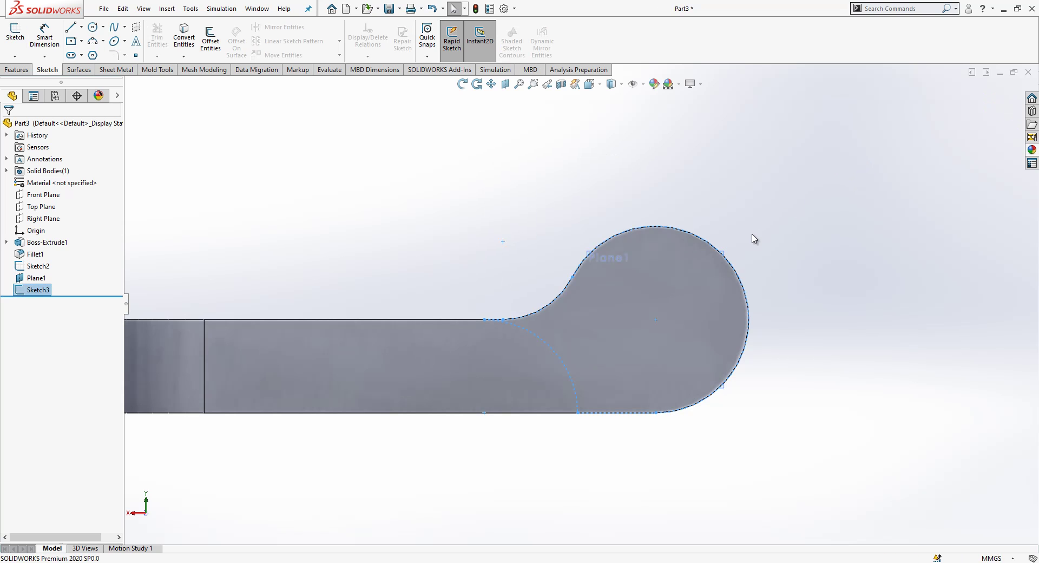
mouse_move(754, 238)
middle_mouse_down()
mouse_move(657, 237)
mouse_move(594, 293)
mouse_move(589, 318)
mouse_move(582, 306)
middle_mouse_up()
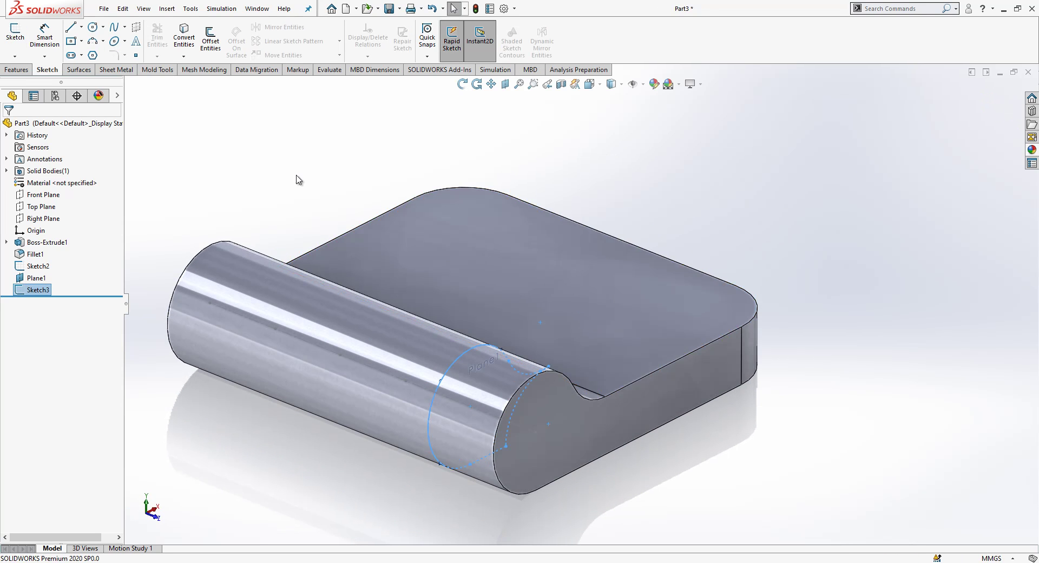
left_click(17, 70)
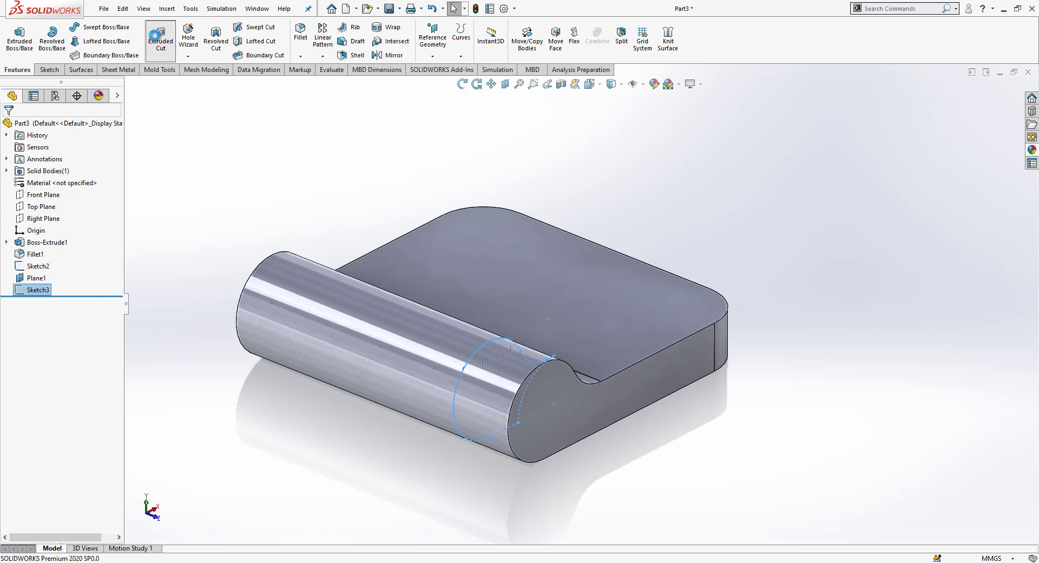
left_click(157, 36)
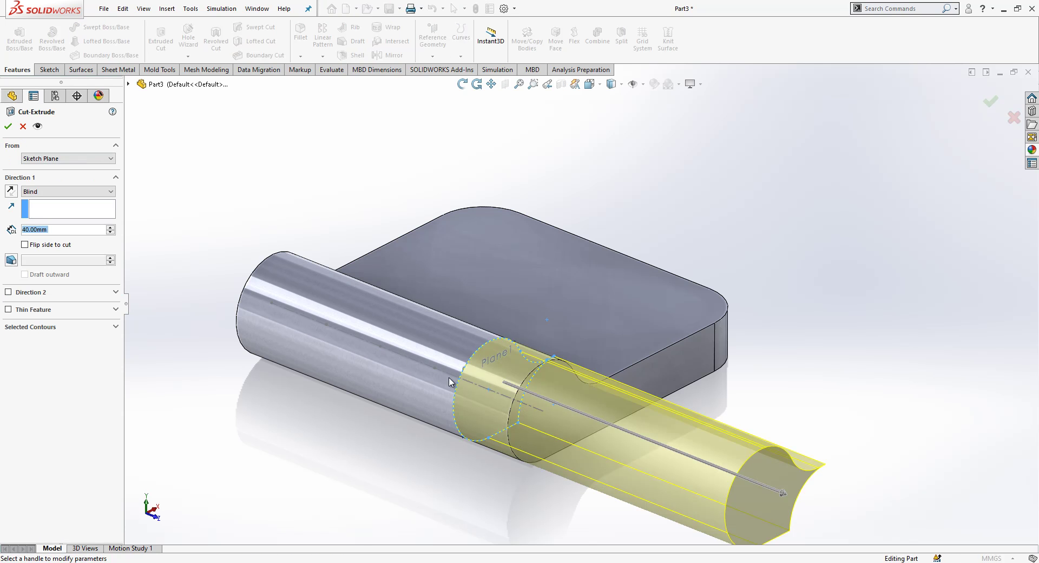
left_click(435, 368)
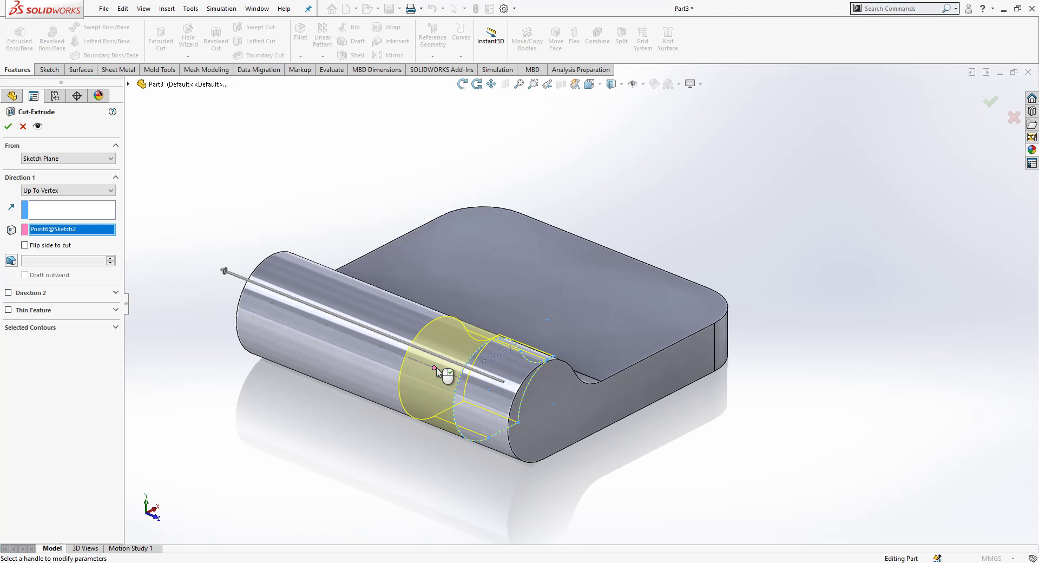
scroll(505, 392, "down", 2)
scroll(503, 394, "up", 1)
middle_click_drag(503, 396, 505, 417)
key("Return")
scroll(479, 455, "up", 3)
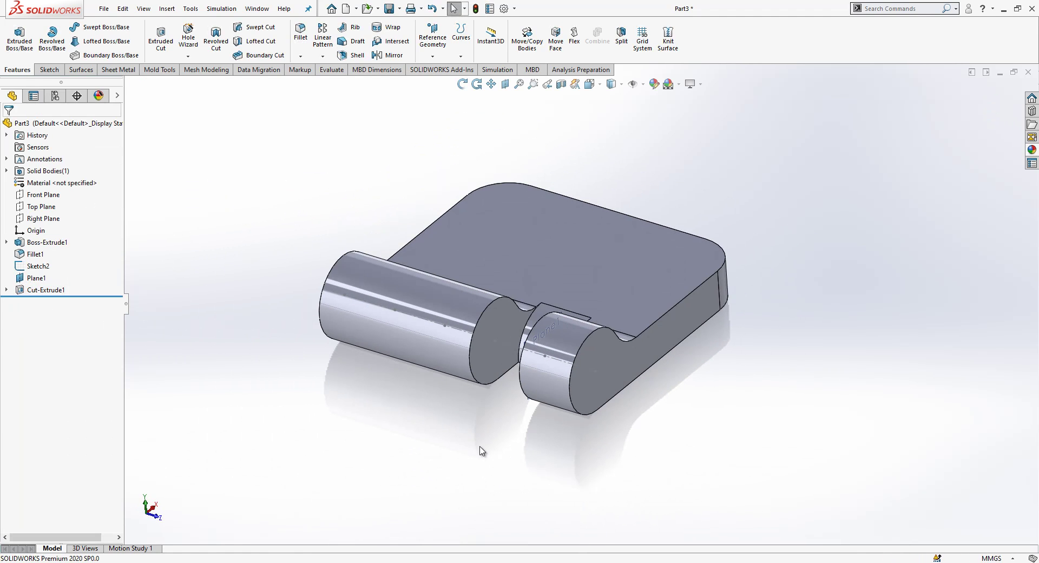
Step: Mirror the knuckle cut-out about the Front Plane
left_click(48, 196)
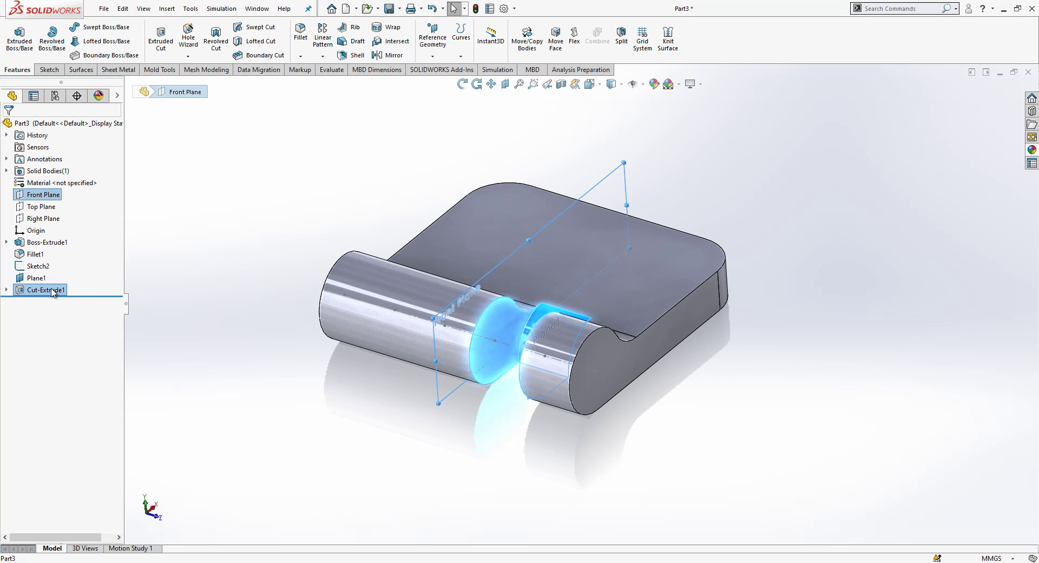
left_click(388, 56)
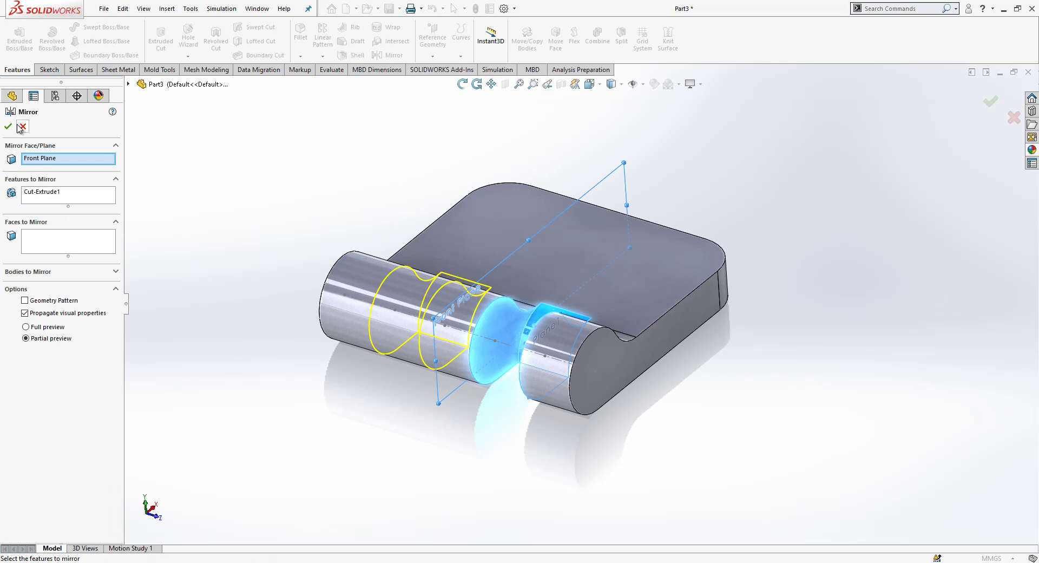
key("Return")
mouse_move(587, 264)
middle_mouse_down()
mouse_move(570, 288)
mouse_move(573, 238)
mouse_move(574, 269)
mouse_move(541, 309)
mouse_move(603, 265)
middle_mouse_up()
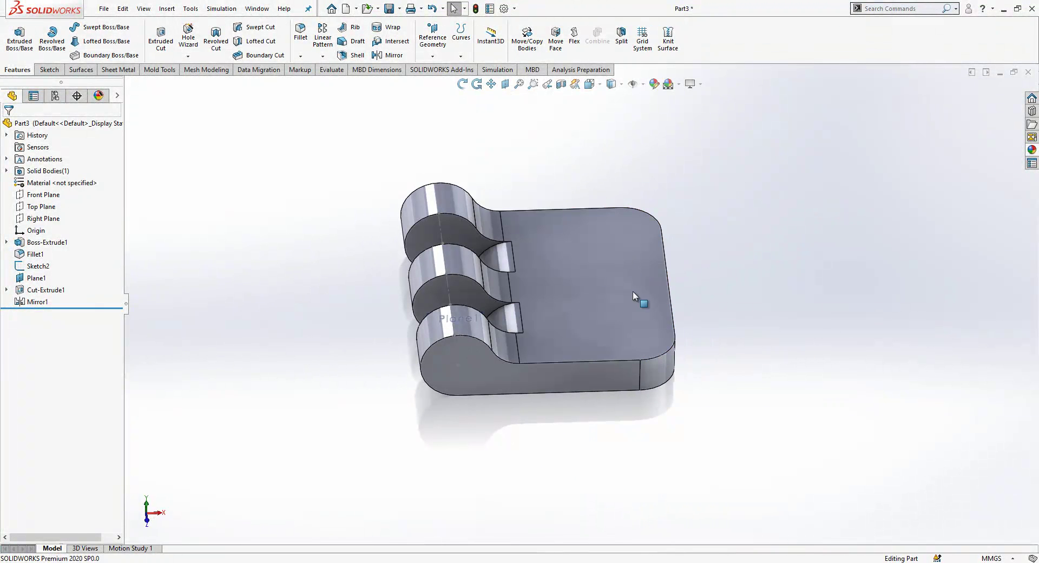
Step: Orient the view normal to the leaf's flat upper face and start a sketch on that face
left_click(611, 279)
left_click(689, 237)
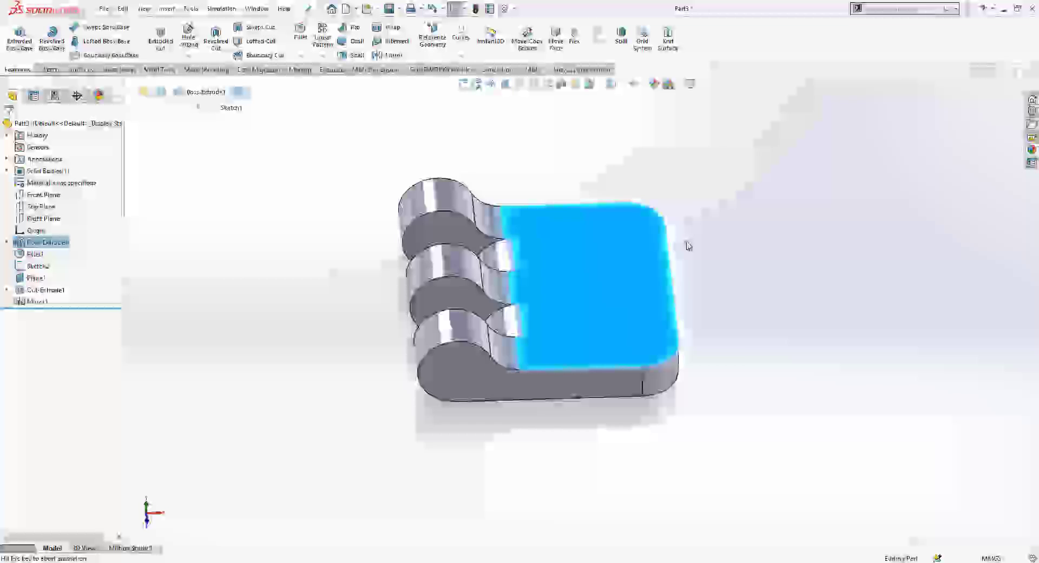
scroll(597, 245, "up", 4)
left_click(784, 284)
scroll(784, 284, "down", 2)
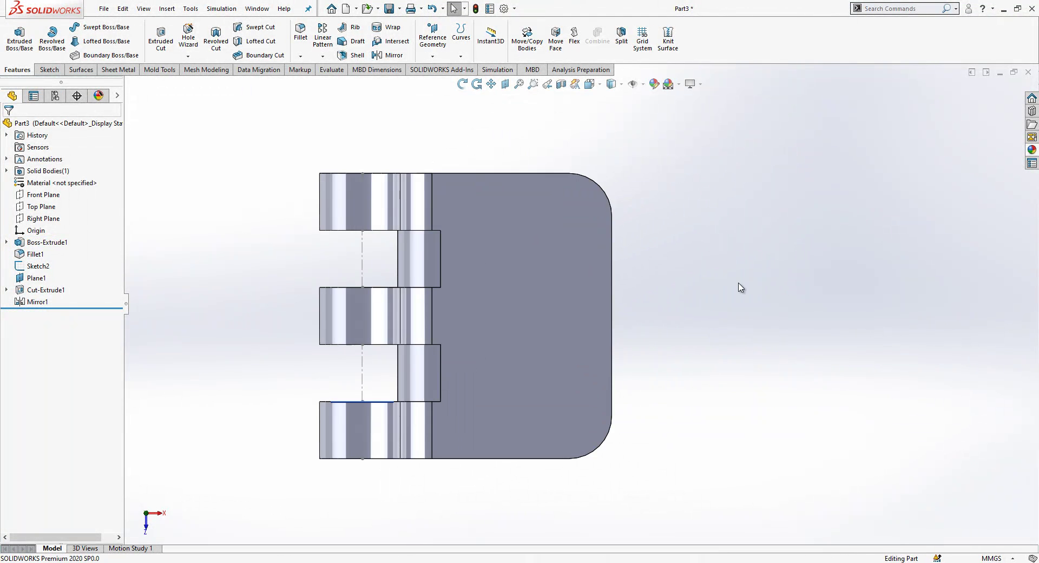
left_click(565, 288)
left_click(611, 258)
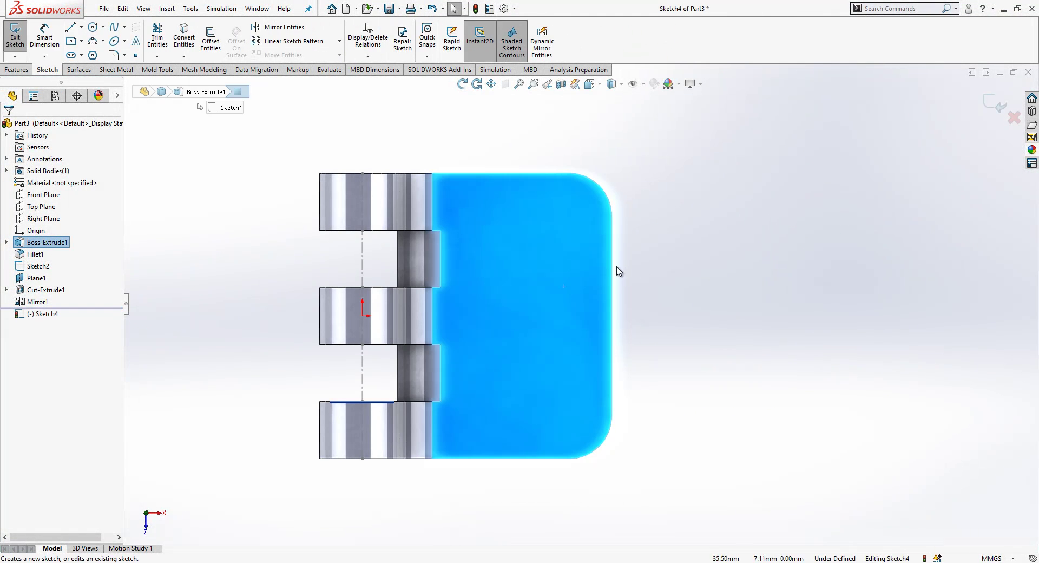
Step: Sketch a 35 mm horizontal line from the origin to the leaf's outer edge and convert it to construction geometry
right_click_drag(673, 283, 579, 282)
left_click(363, 316)
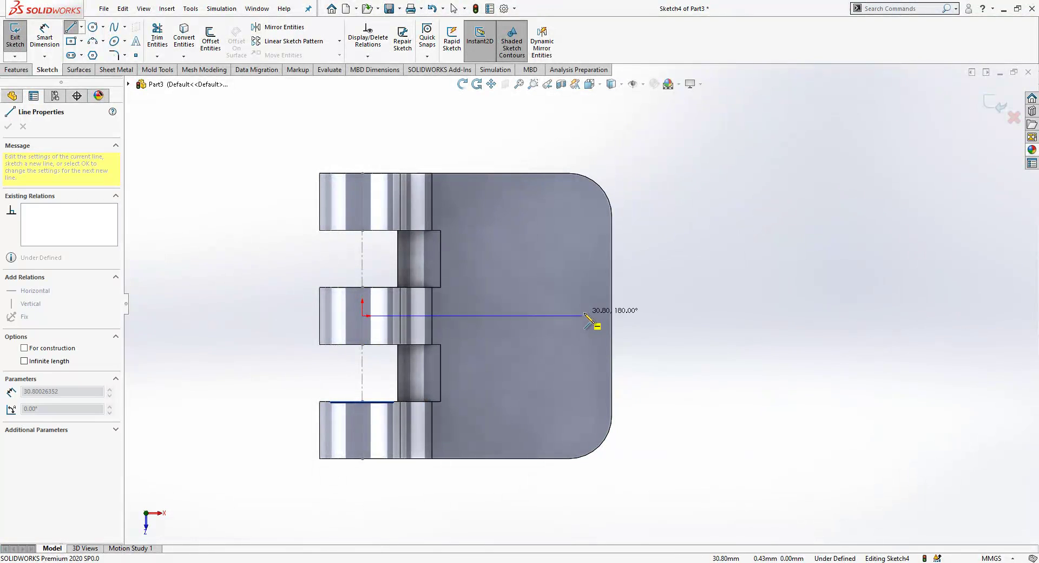
left_click(612, 316)
key("Escape")
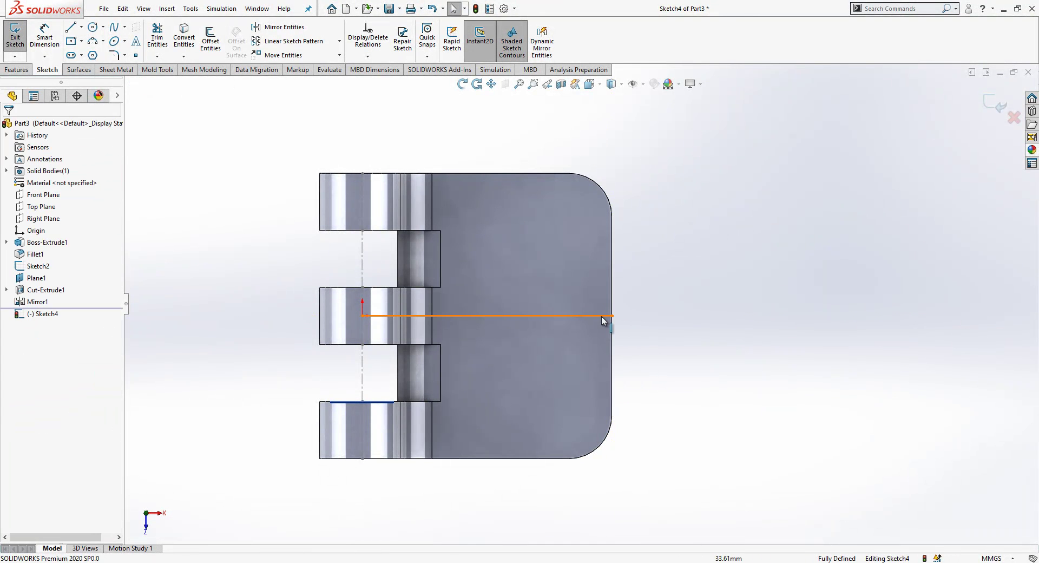
left_click(607, 316)
left_click(649, 285)
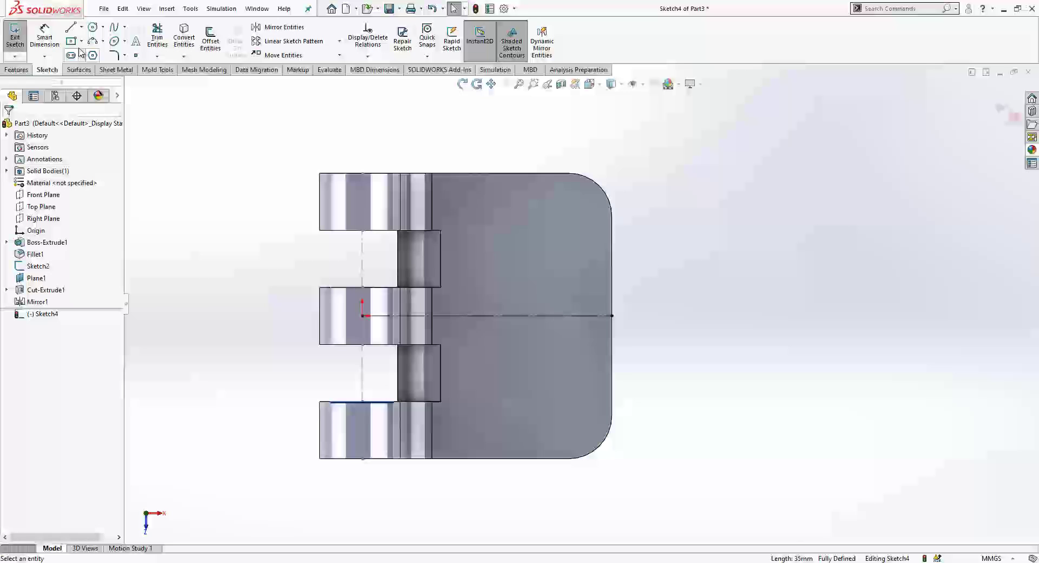
Step: Sketch a vertical line about 14 mm long up from the centre line near the outer edge and a diagonal from its top back to the centre line
left_click(71, 27)
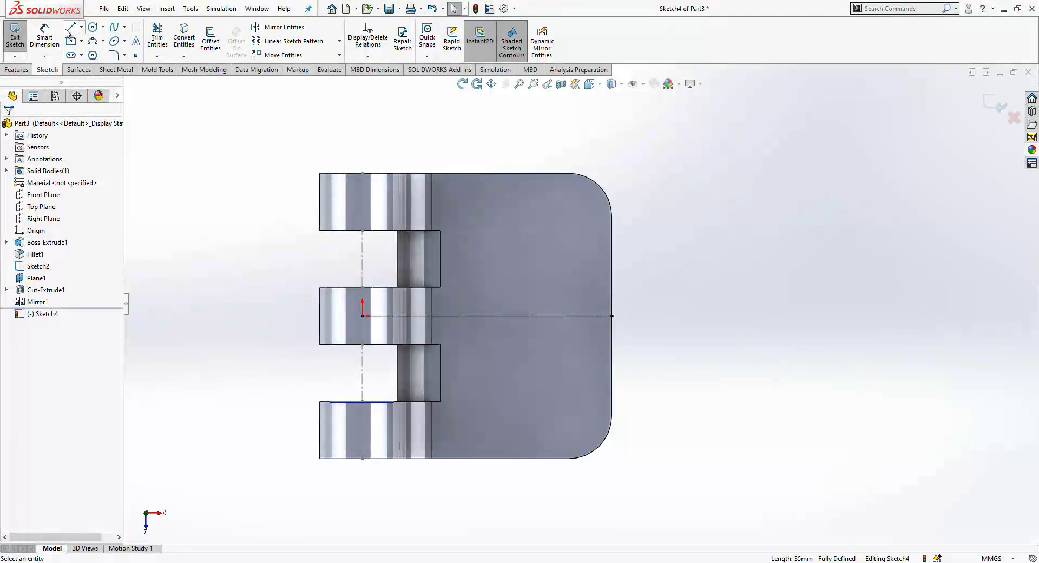
left_click(571, 316)
left_click(571, 213)
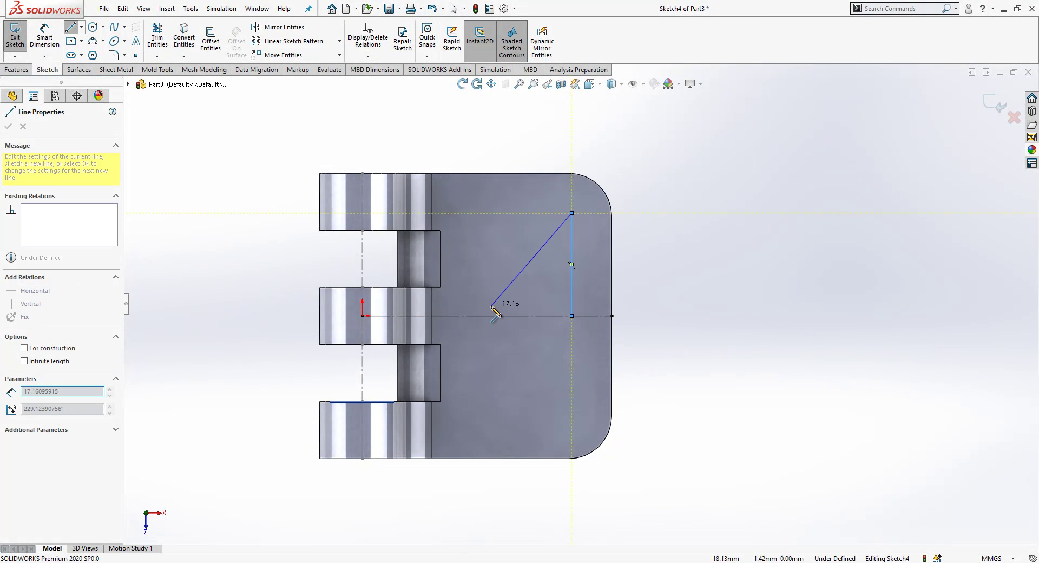
left_click(486, 316)
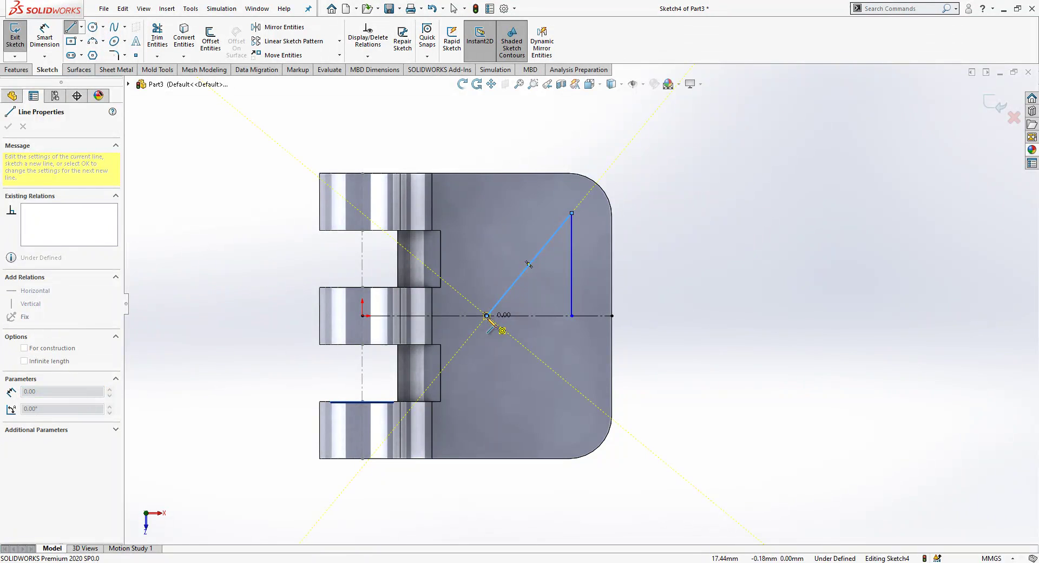
key("ctrl+z")
key("l")
left_click(572, 213)
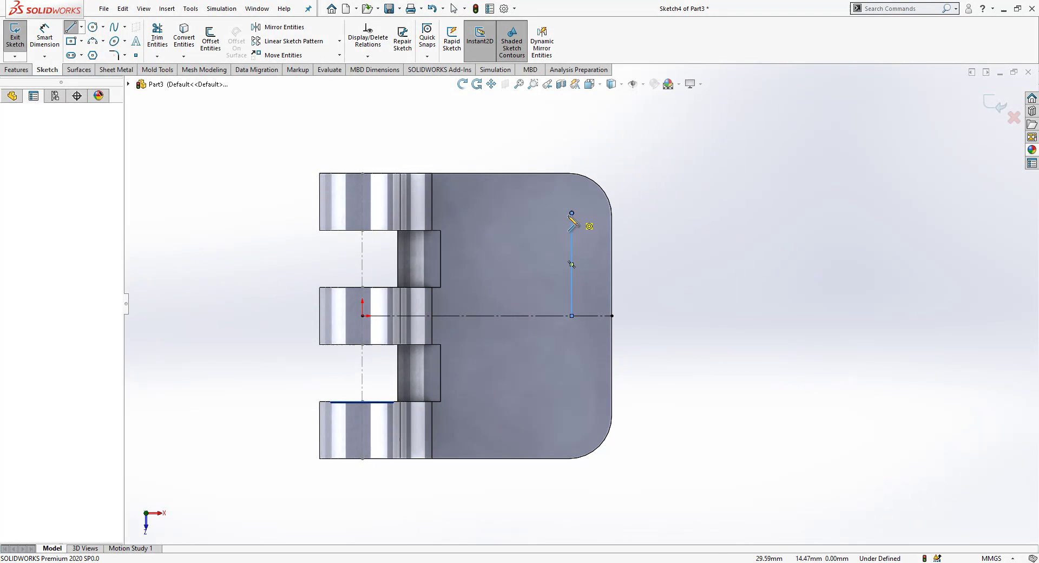
left_click(572, 213)
left_click(464, 315)
key("Escape")
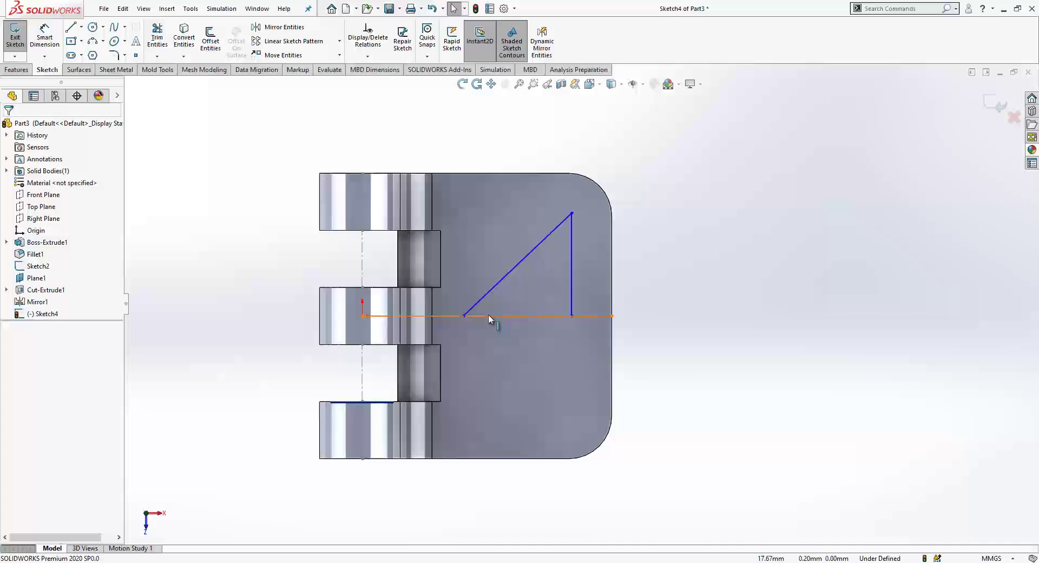
Step: Convert the vertical and diagonal lines to construction geometry
left_click_drag(560, 229, 509, 249)
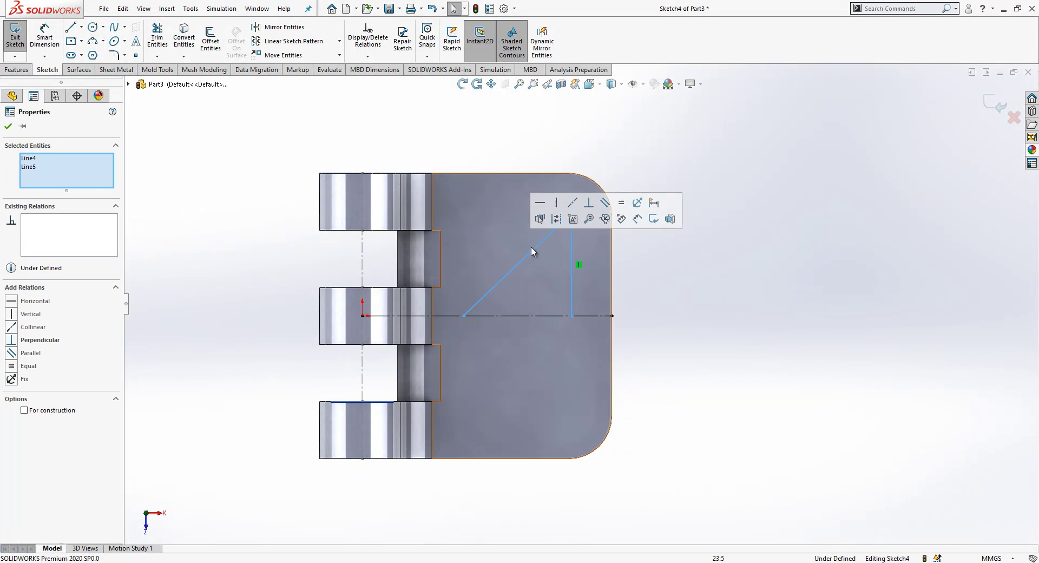
left_click(557, 219)
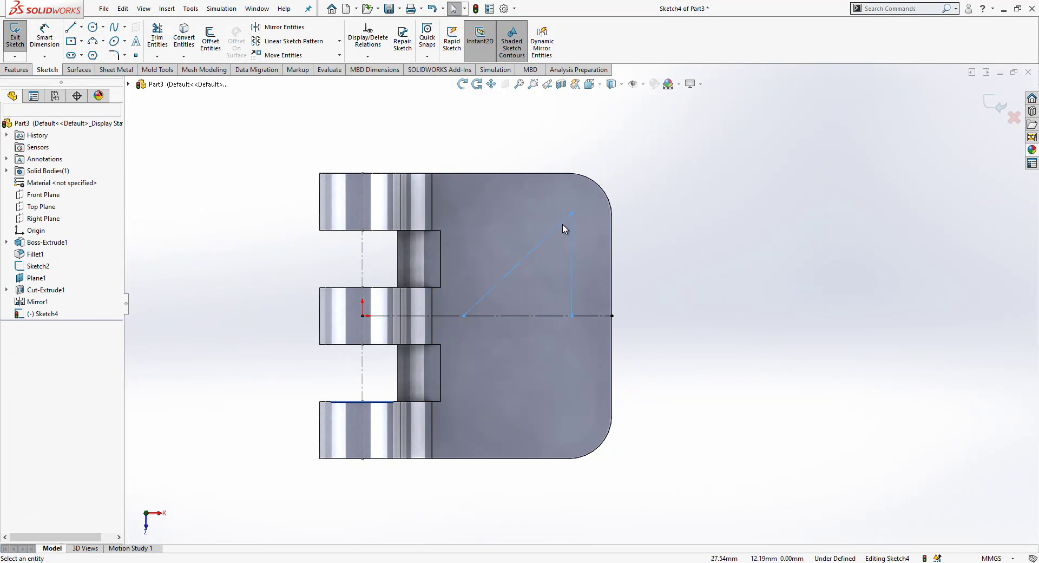
left_click(44, 39)
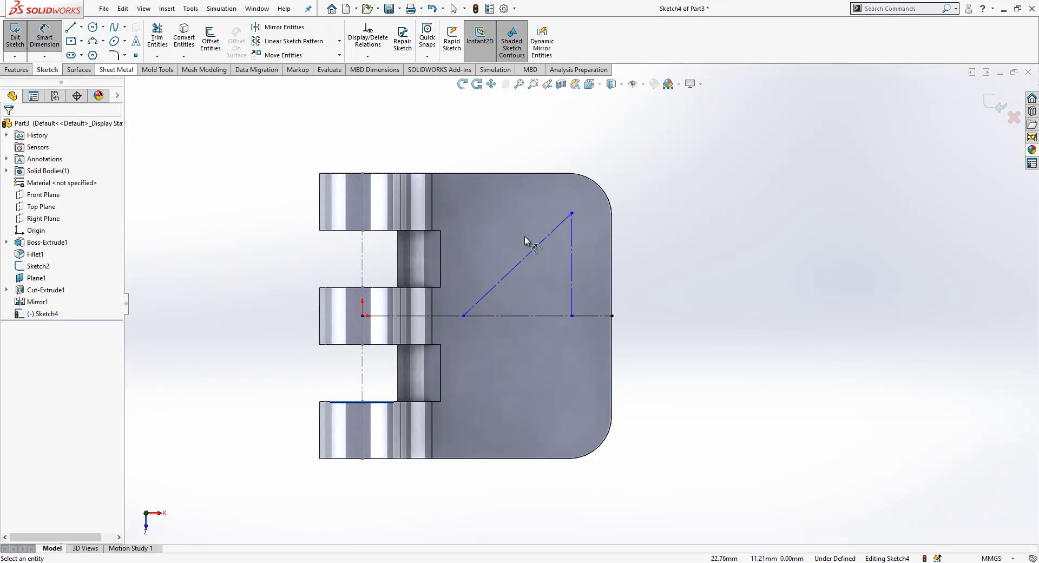
key("Escape")
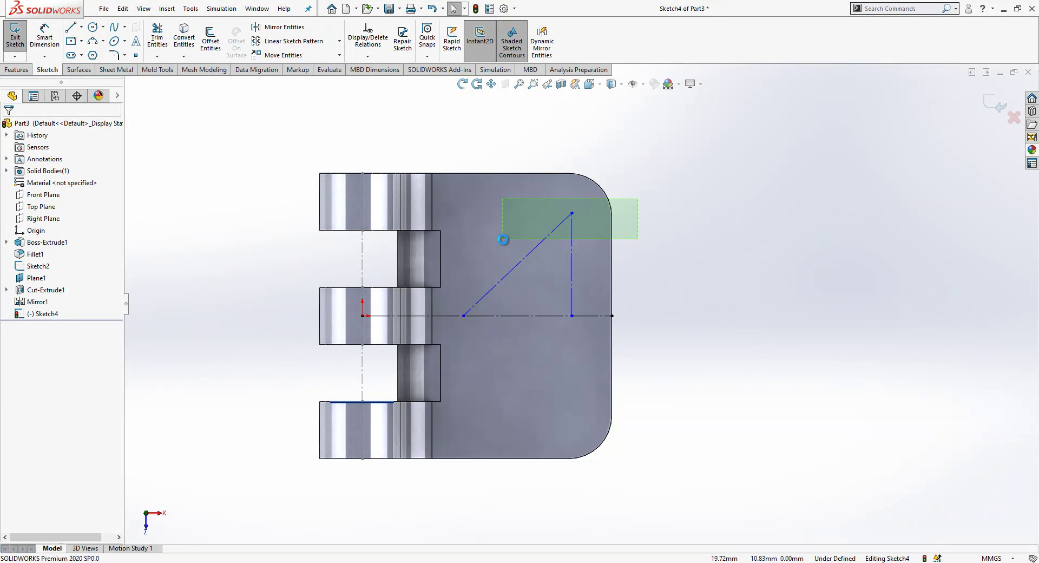
Step: Mirror the vertical and diagonal construction lines about the horizontal centre line to complete a triangle
left_click_drag(502, 239, 502, 239)
left_click(285, 27)
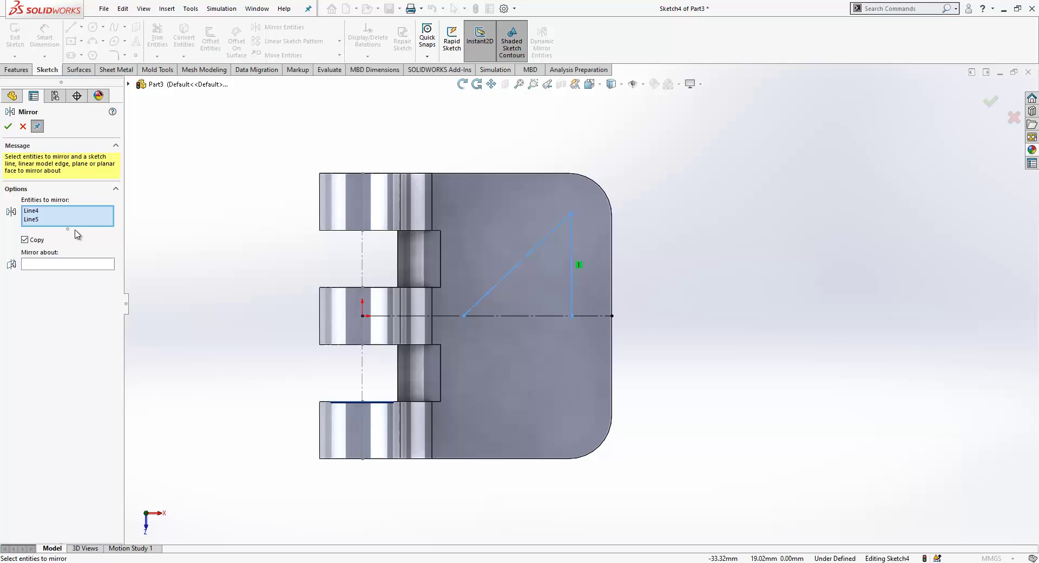
left_click(86, 266)
left_click(537, 316)
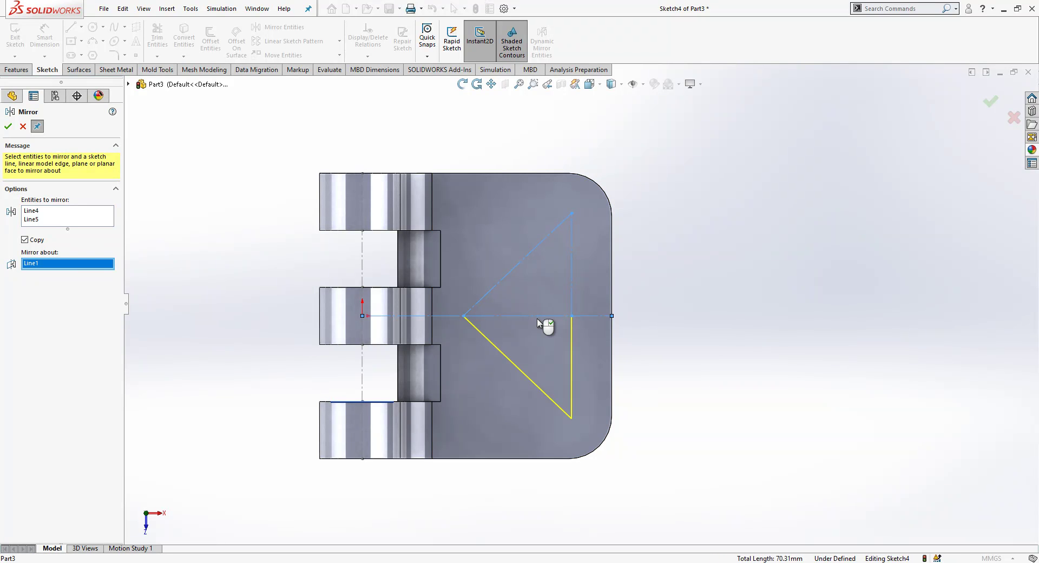
right_click(538, 324)
key("Escape")
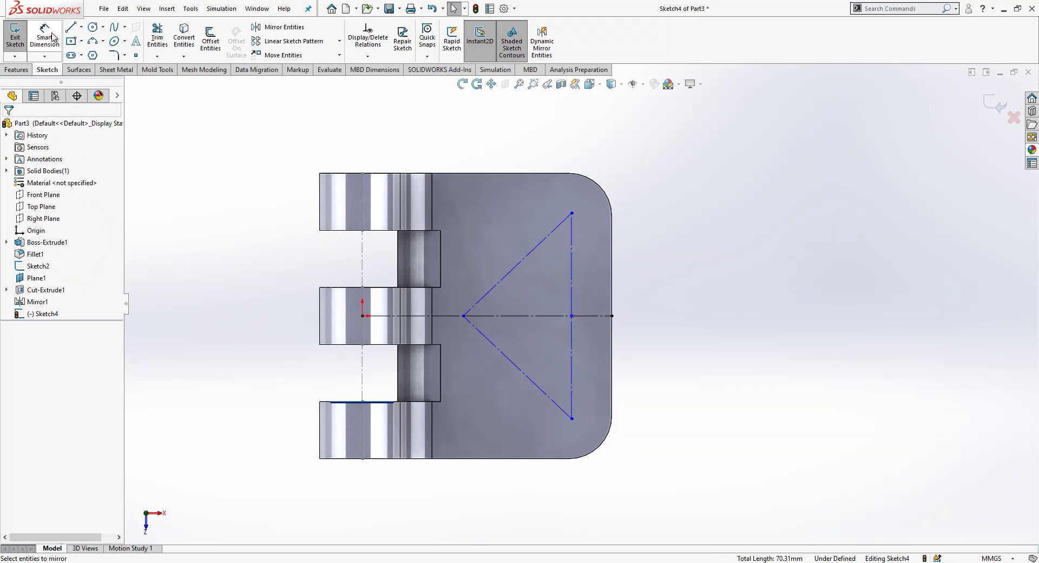
Step: Dimension the horizontal distance from the triangle's inner apex to its vertical side as 12 mm
left_click(53, 37)
left_click(463, 316)
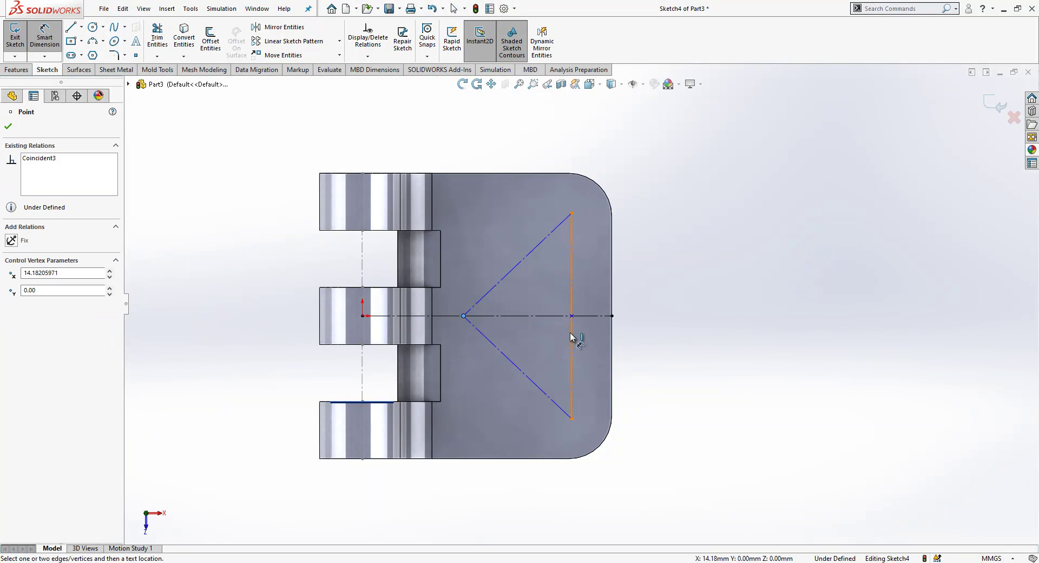
left_click(572, 339)
left_click(528, 407)
type("12")
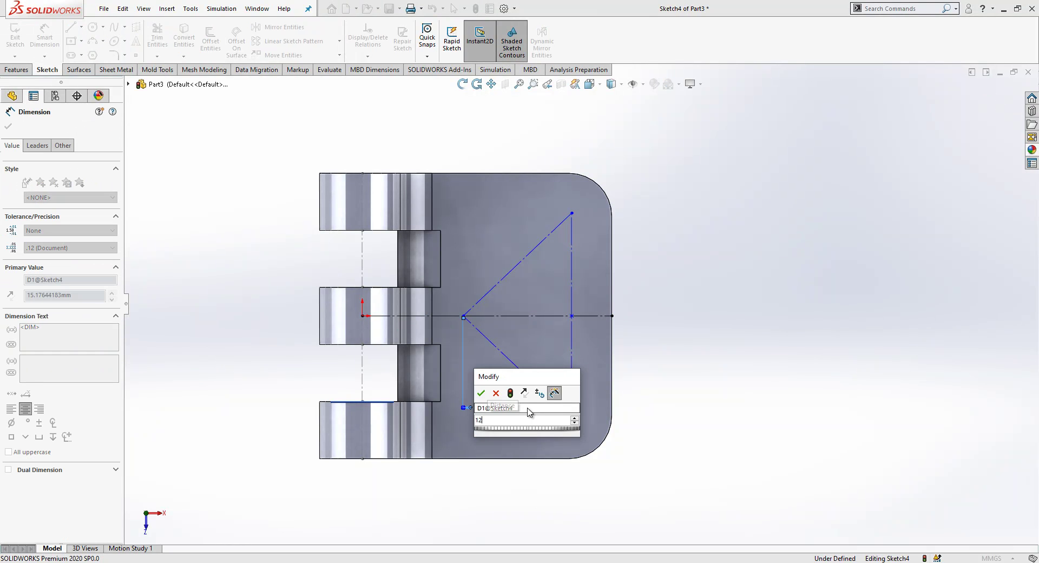
key("Return")
left_click(750, 399)
Step: Dimension the distance from the origin to the triangle's vertical side as 27.5 mm
left_click(550, 345)
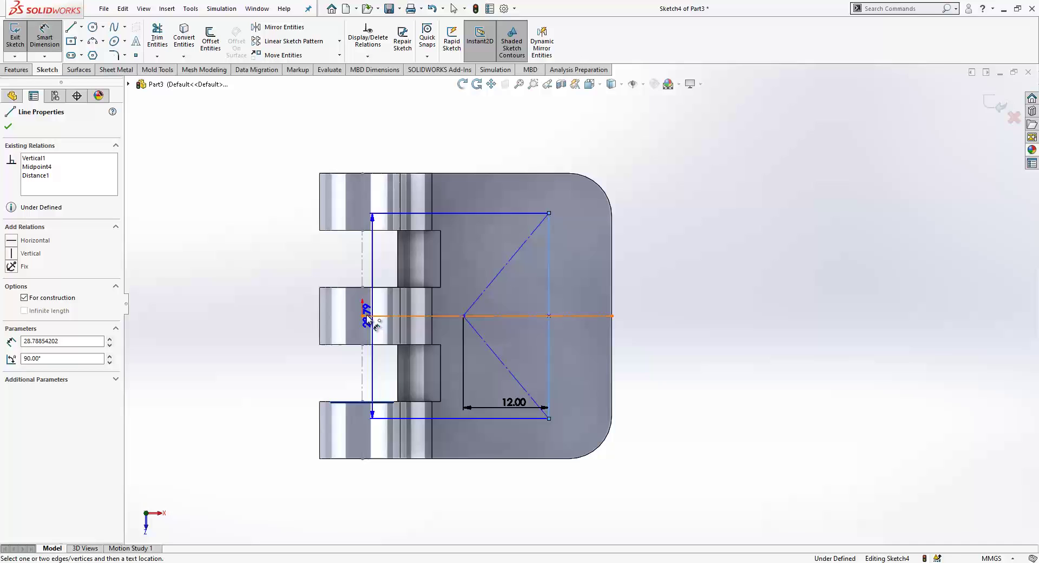
left_click(362, 316)
left_click(497, 488)
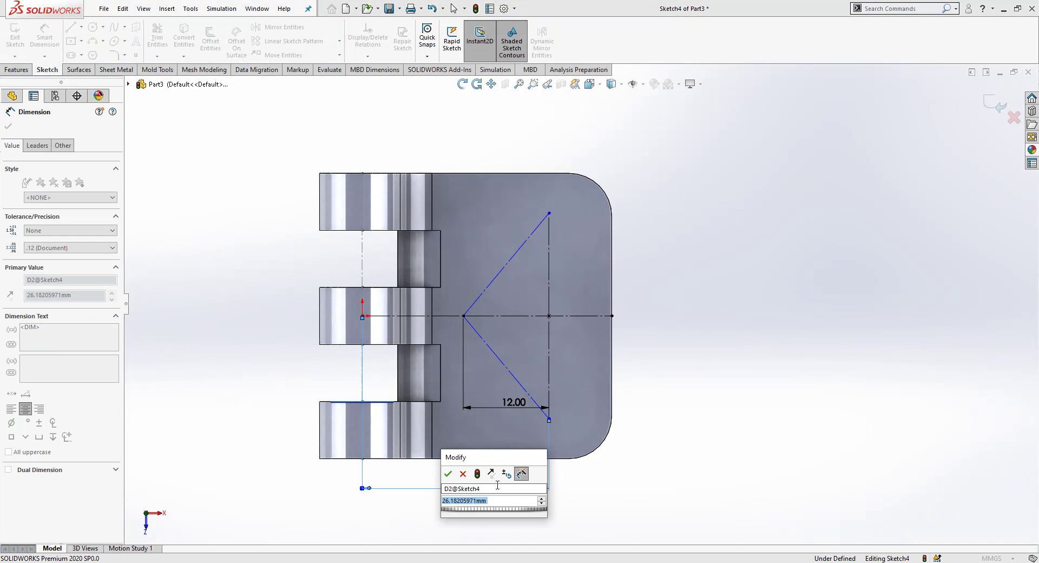
type("27.5")
key("Return")
left_click(712, 360)
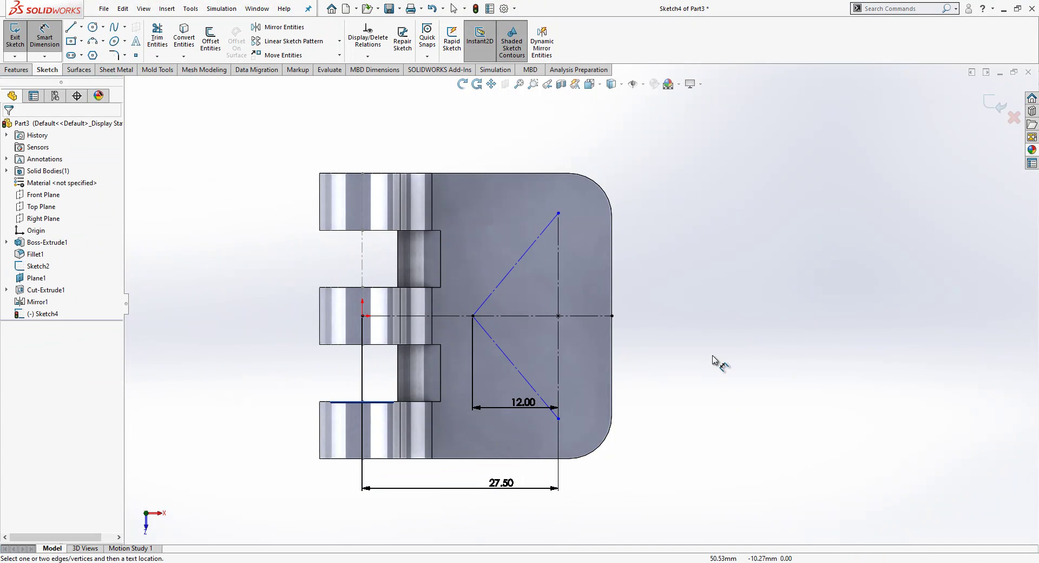
Step: Dimension the length of the triangle's vertical side as 27.5 mm
left_click(558, 285)
left_click(667, 318)
type("27.")
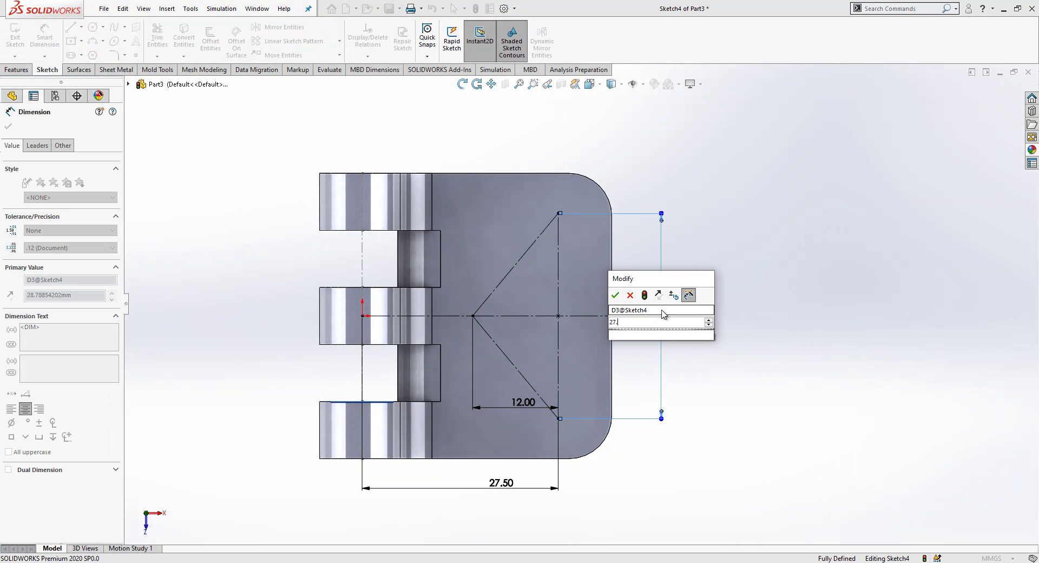
type("5")
key("Return")
left_click(696, 225)
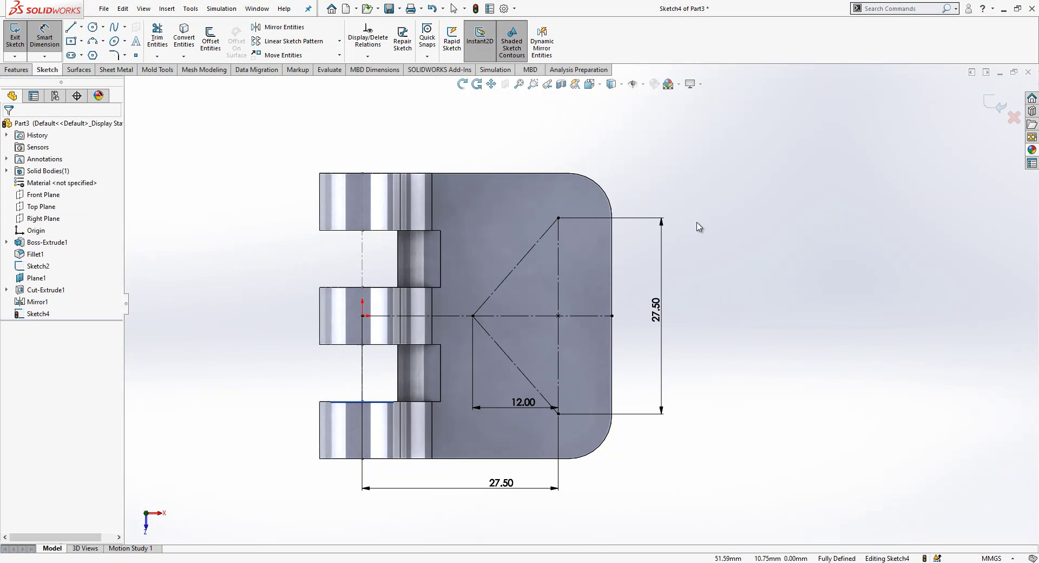
Step: Sketch three circles, about 8 to 10 mm in diameter, centred on the three corners of the construction triangle
left_click(97, 27)
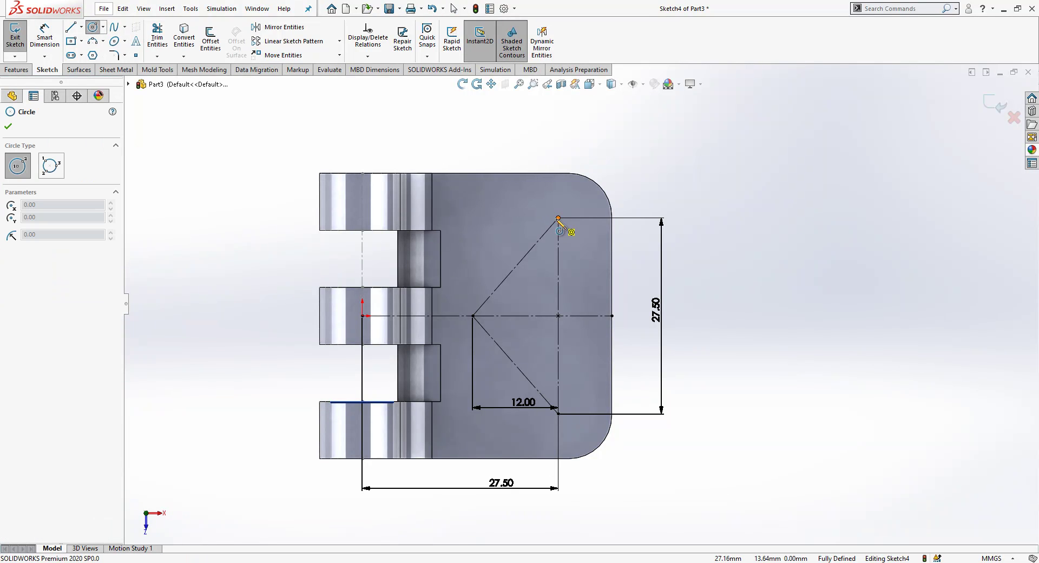
left_click_drag(558, 218, 578, 198)
left_click_drag(473, 316, 495, 297)
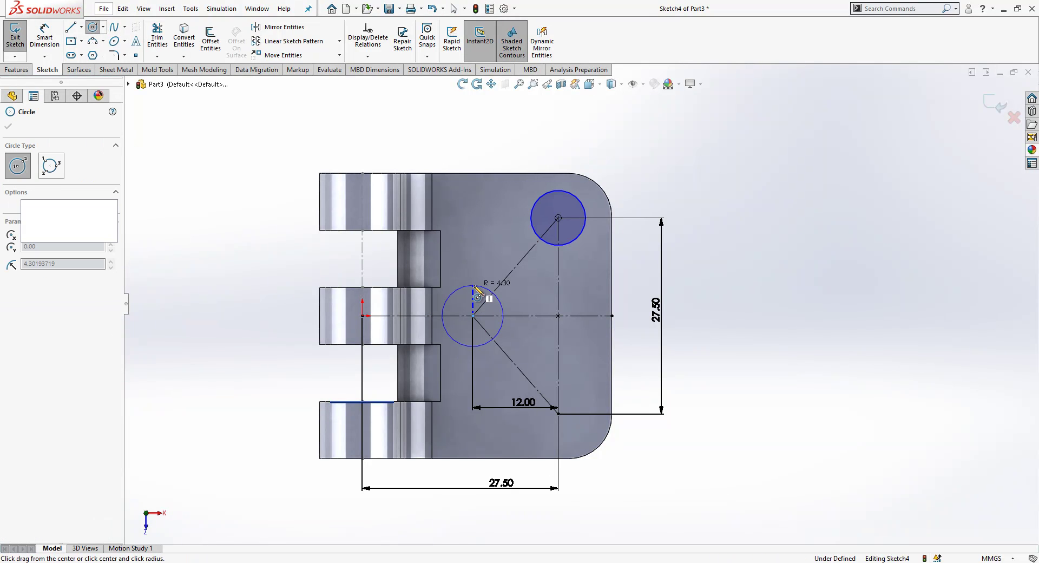
left_click_drag(558, 413, 587, 390)
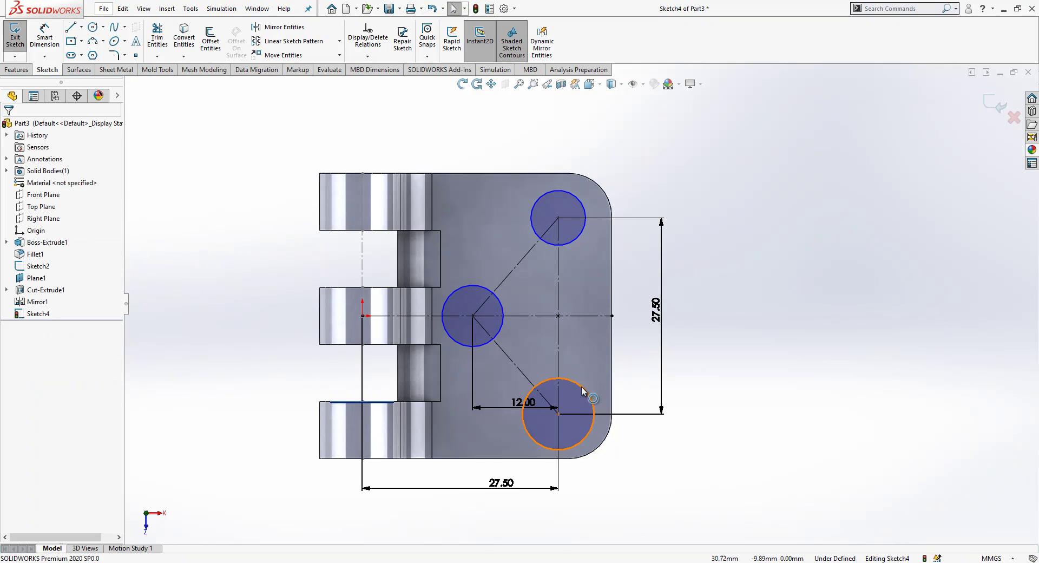
Step: Apply an Equal relation to the three corner circles
left_click(497, 335, "ctrl")
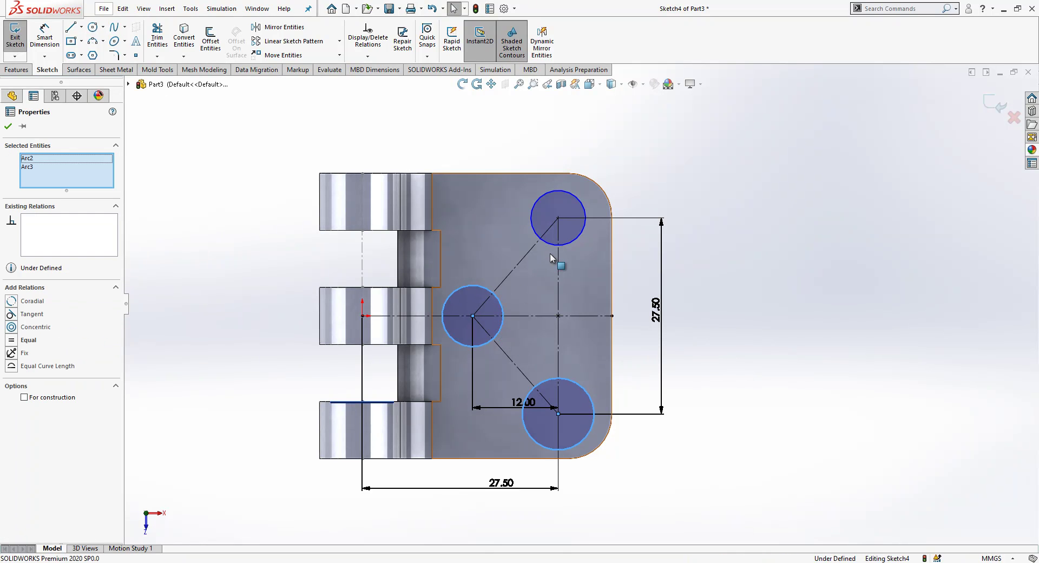
left_click(546, 250, "ctrl")
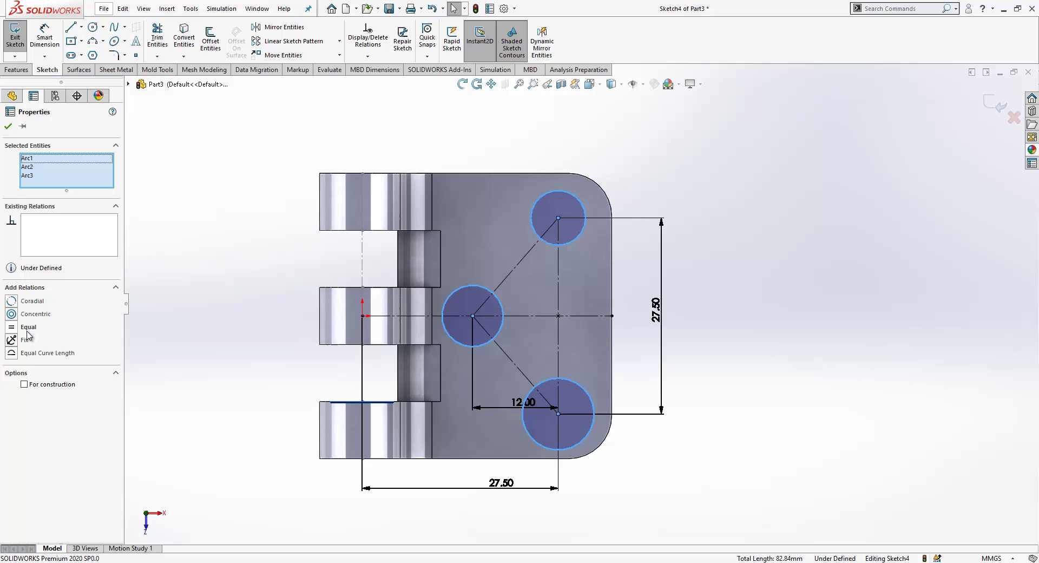
left_click(55, 326)
key("Escape")
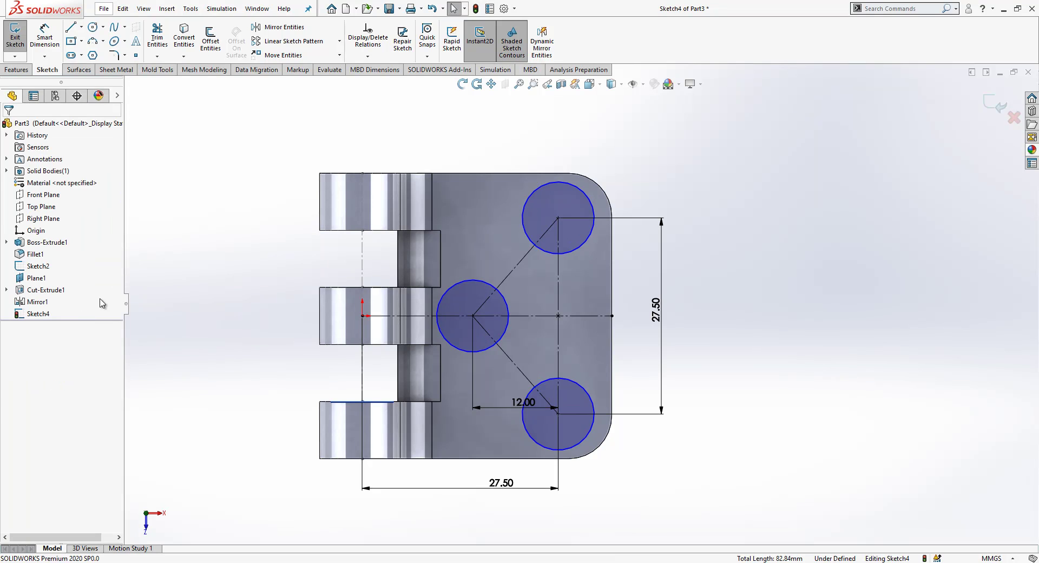
Step: Dimension the circle at the triangle's upper corner with a diameter of 8 mm
left_click(57, 31)
left_click(587, 196)
left_click(610, 171)
type("8")
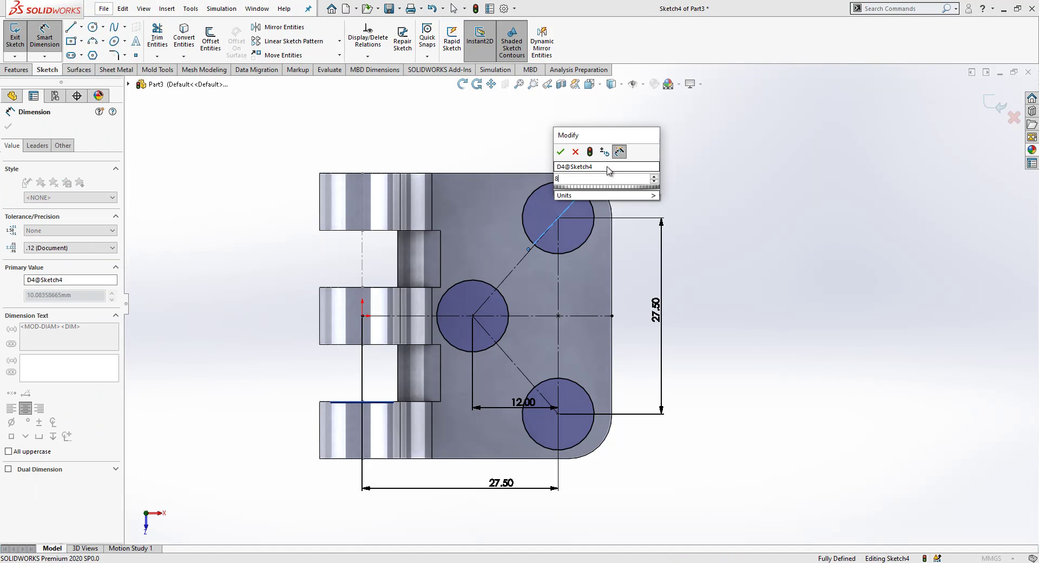
key("Return")
key("Escape")
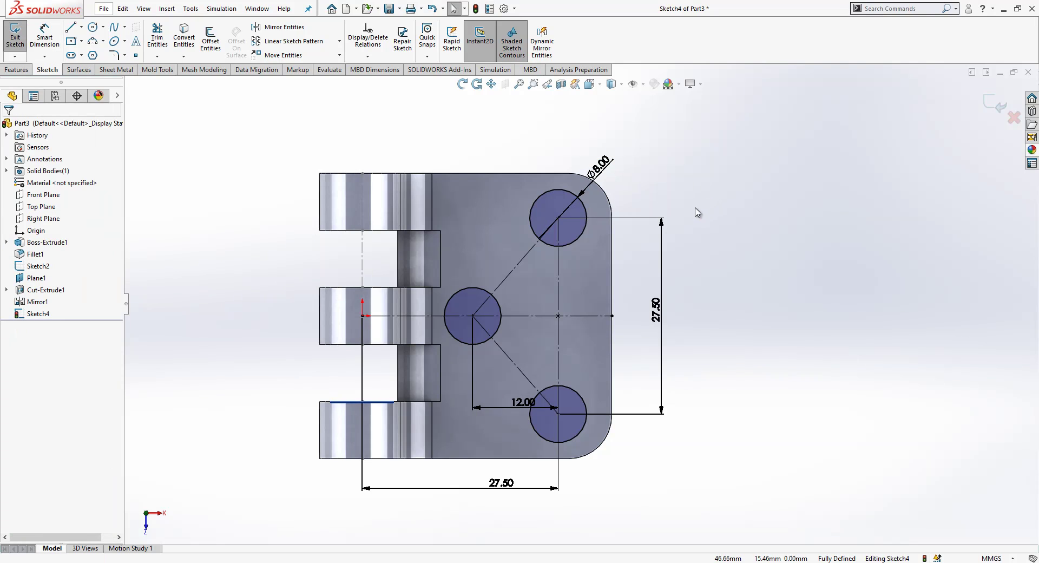
Step: Change the length of the triangle's vertical side to 25 mm
left_click(659, 313)
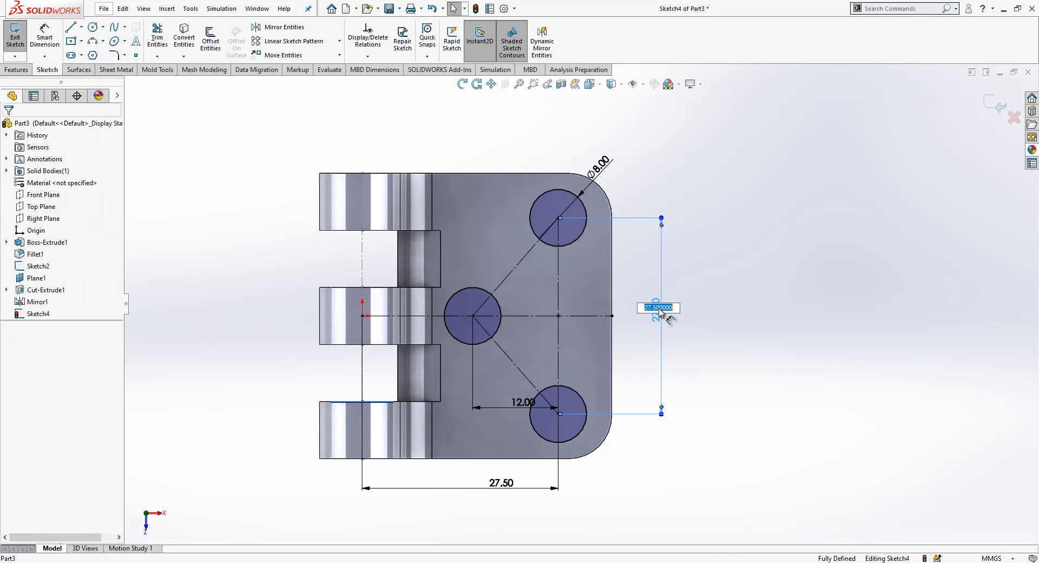
type("25")
key("Return")
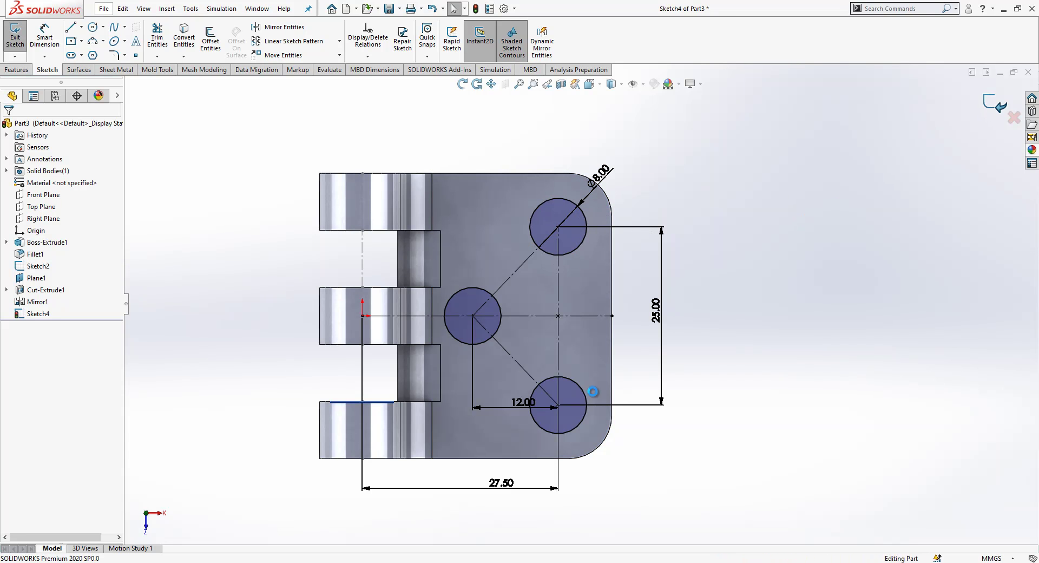
Step: Finish the sketch and cut the three circles into the leaf with a blind Extruded Cut 3 mm deep
middle_click_drag(595, 419, 596, 325)
left_click(164, 47)
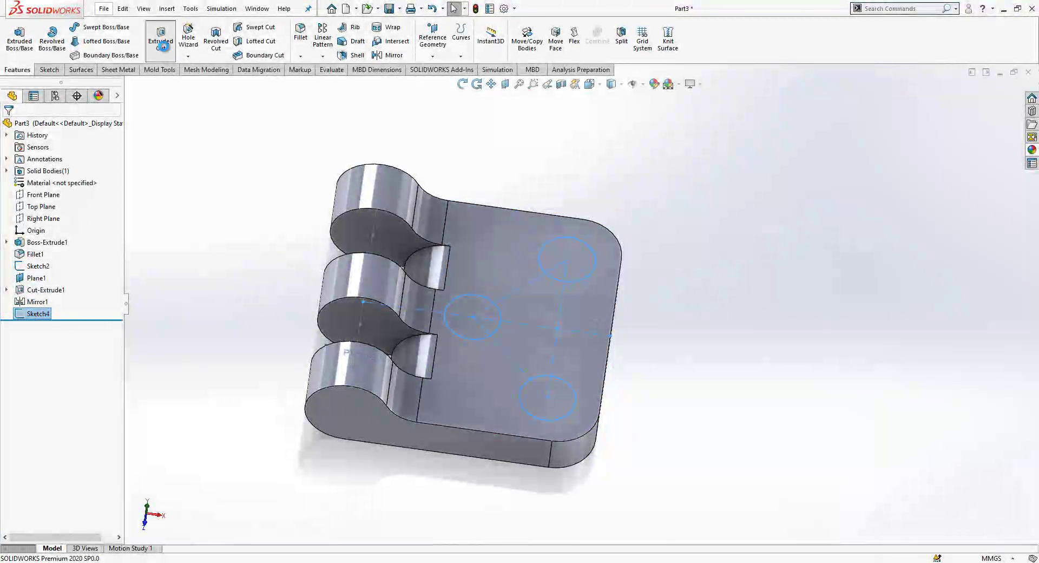
left_click(163, 52)
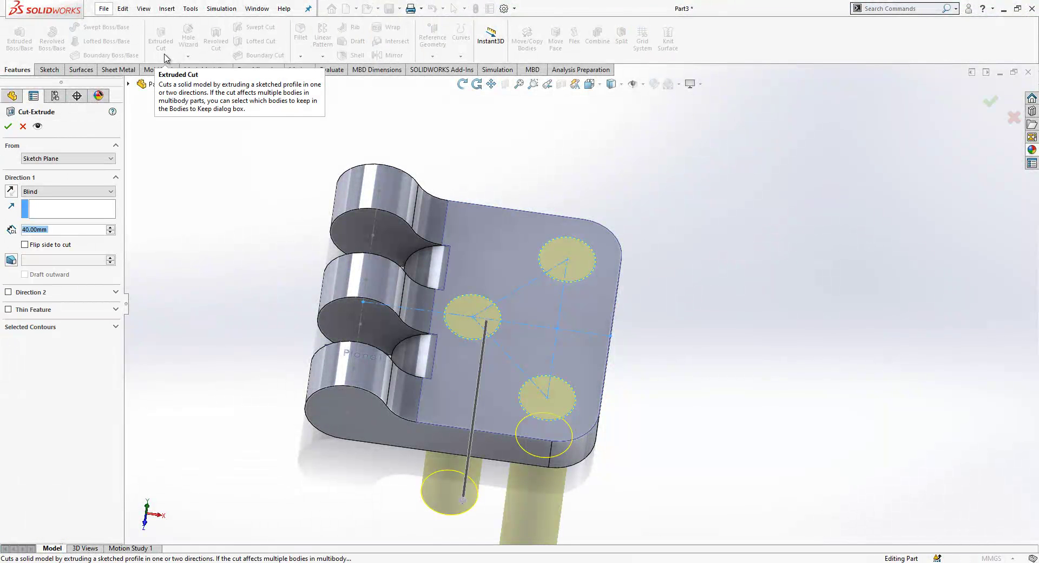
type("3")
key("Return")
key("Return")
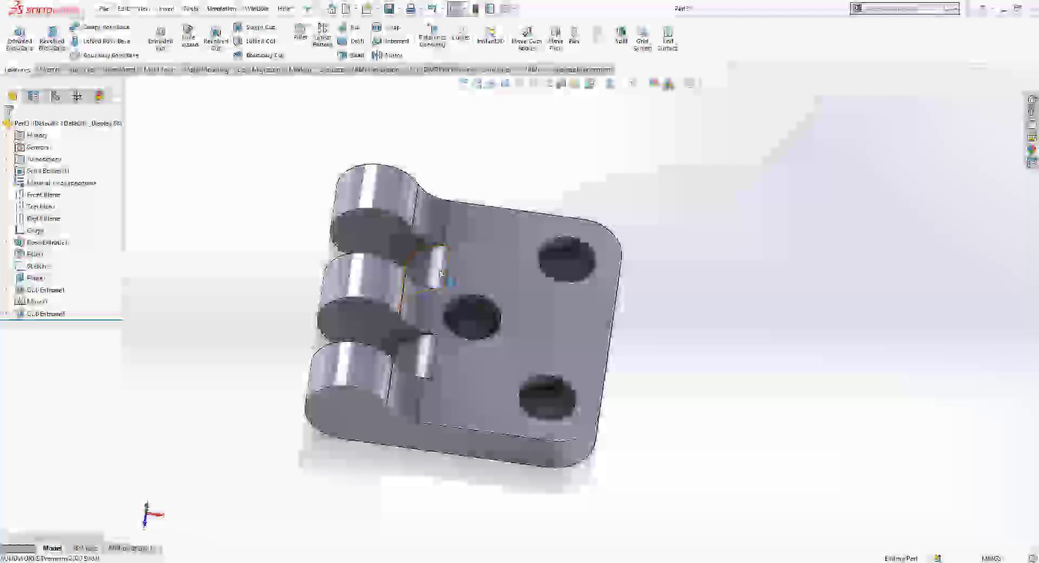
Step: Start a sketch on the floor of the middle pocket and draw a circle about 5 mm in diameter concentric with each of the three pockets
left_click(476, 320)
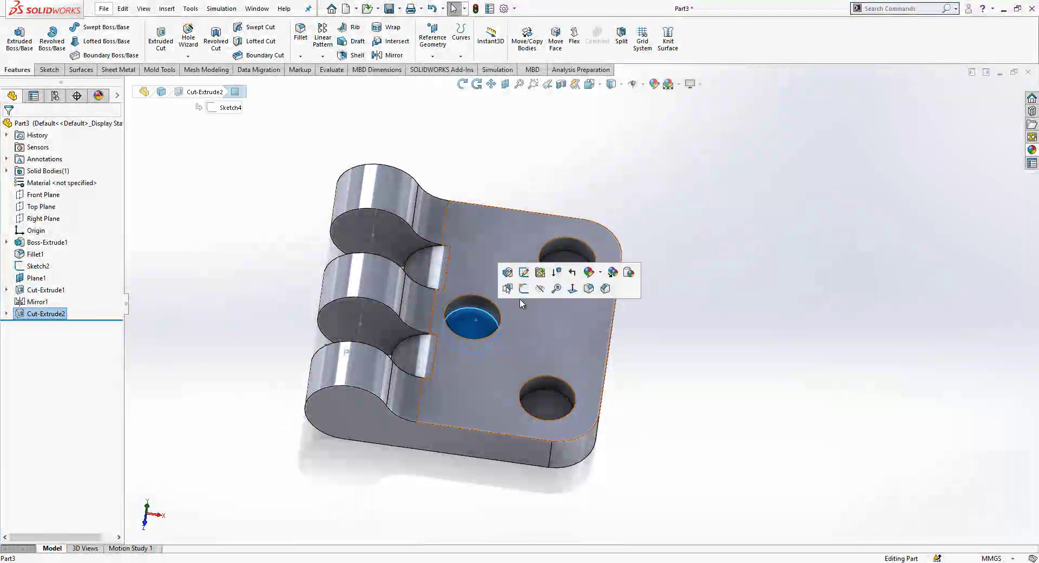
left_click(573, 290)
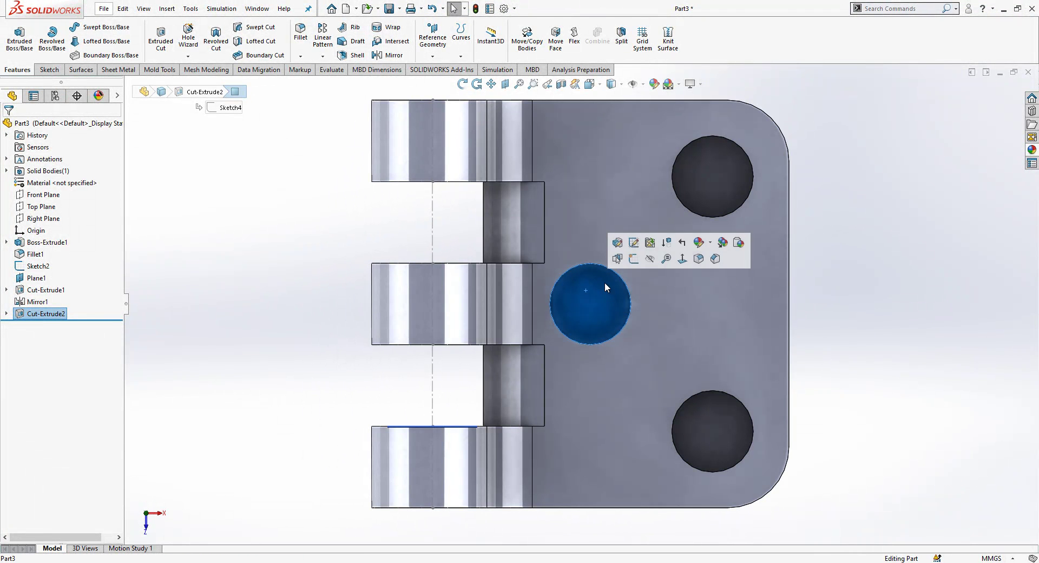
left_click(634, 259)
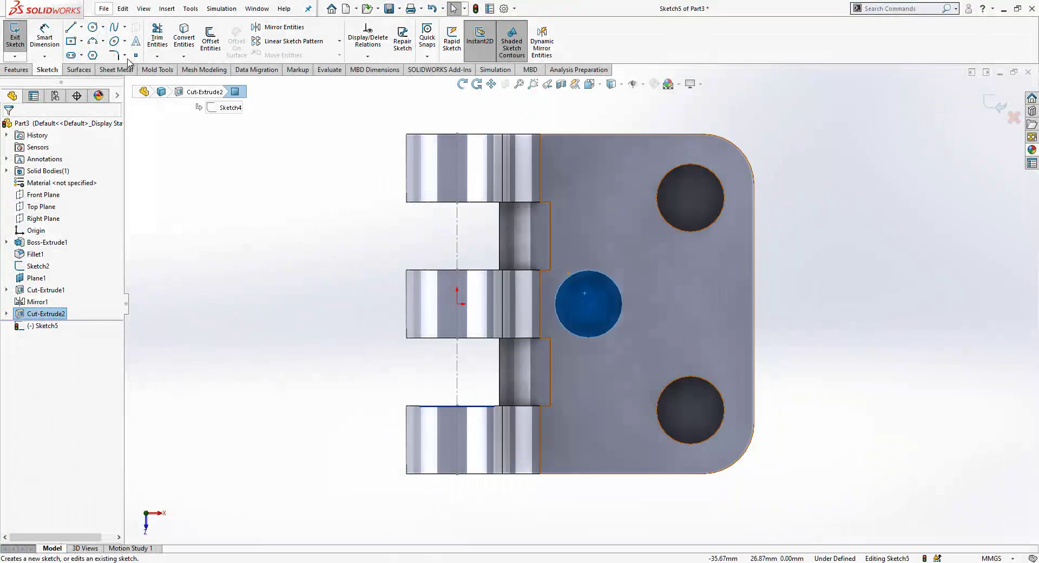
left_click(98, 28)
left_click(588, 304)
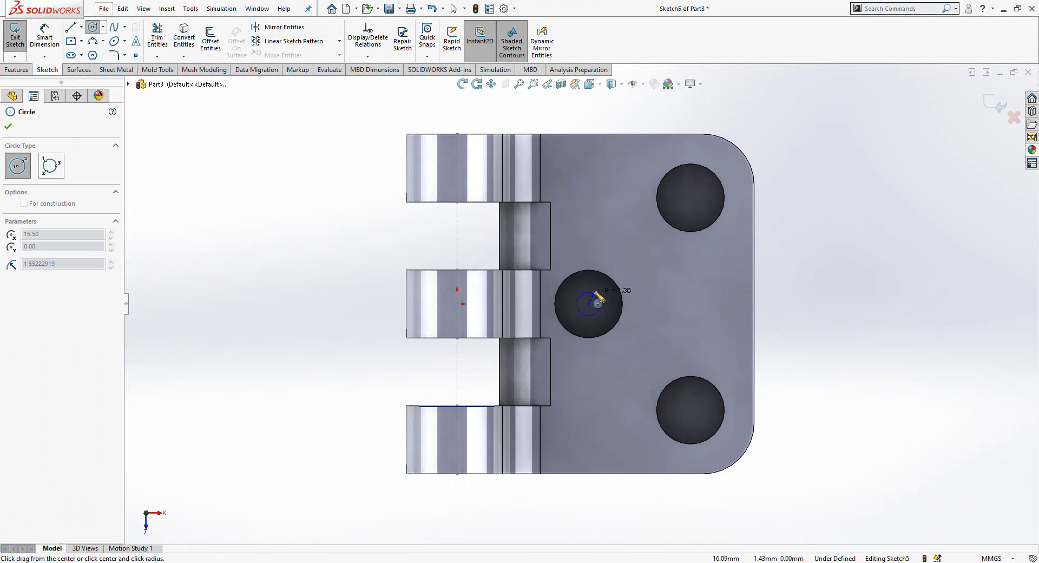
left_click(690, 198)
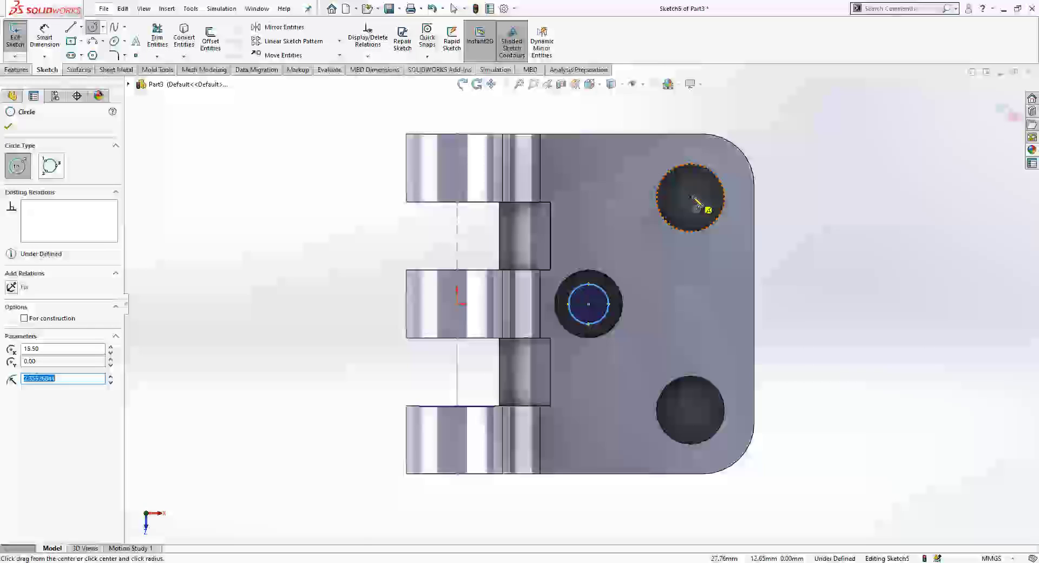
left_click(707, 207)
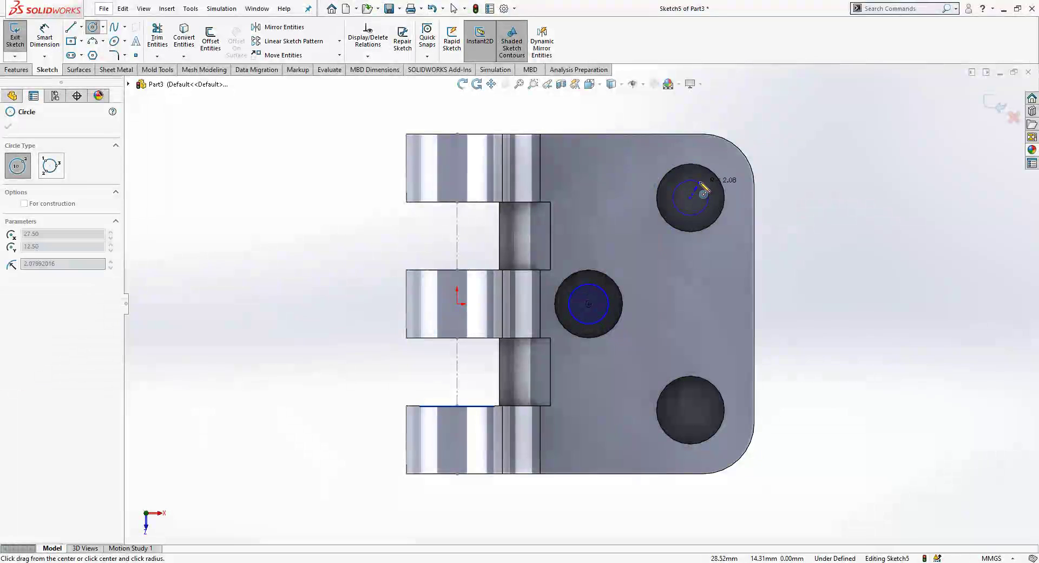
left_click(691, 411)
left_click(706, 423)
key("Escape")
Step: Make the three inner circles equal and set their diameter to 4 mm
mouse_move(828, 163)
left_mouse_down()
mouse_move(608, 434)
mouse_move(563, 463)
left_mouse_up()
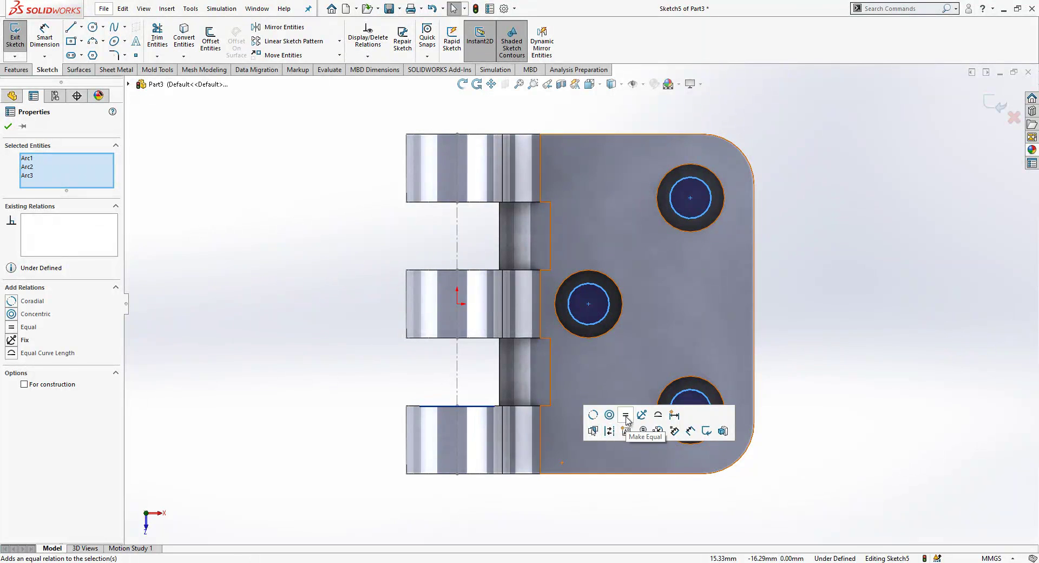
left_click(626, 415)
left_click(45, 38)
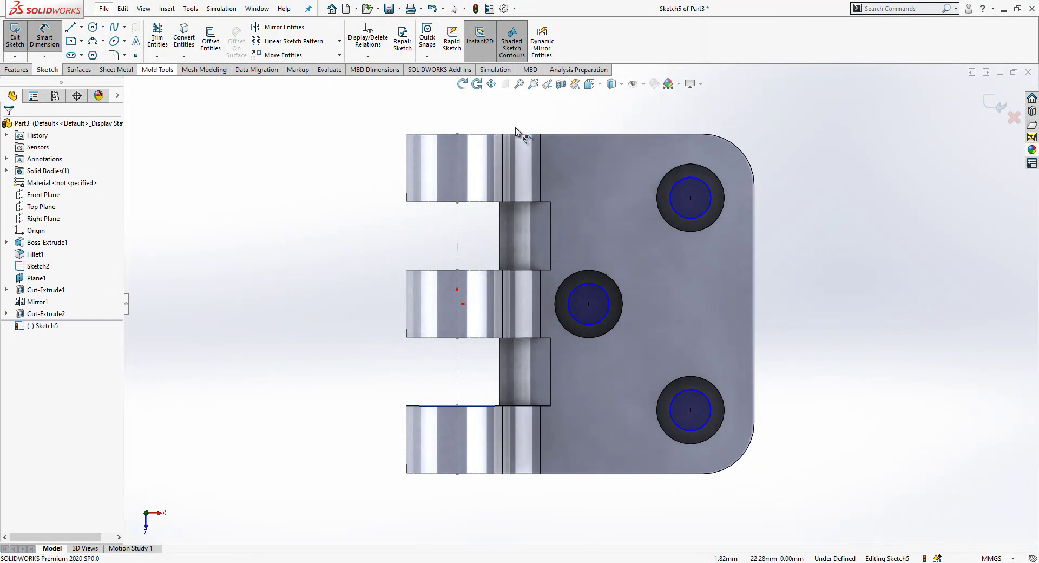
left_click(704, 212)
left_click(840, 234)
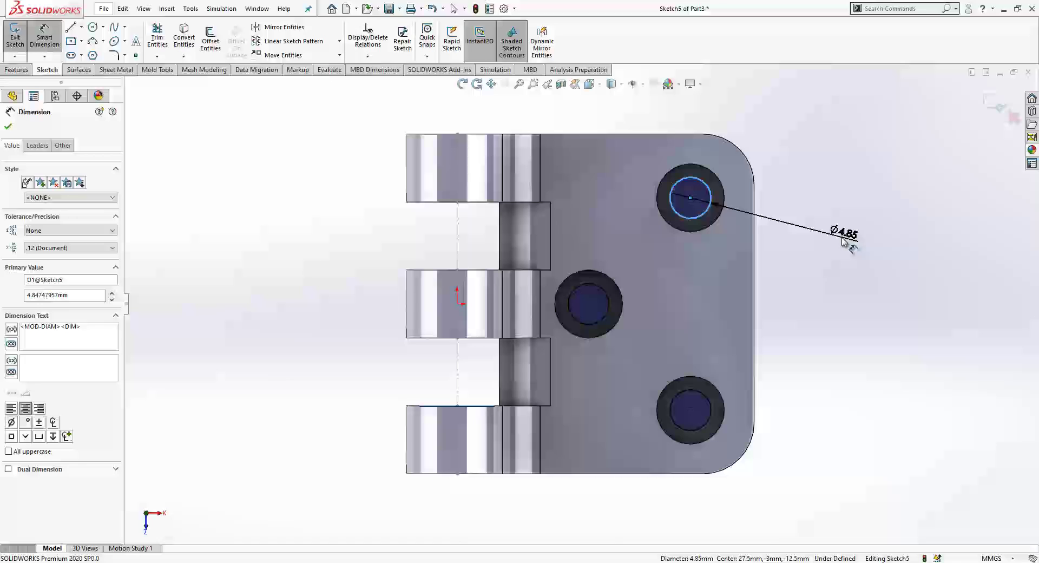
type("4")
key("Return")
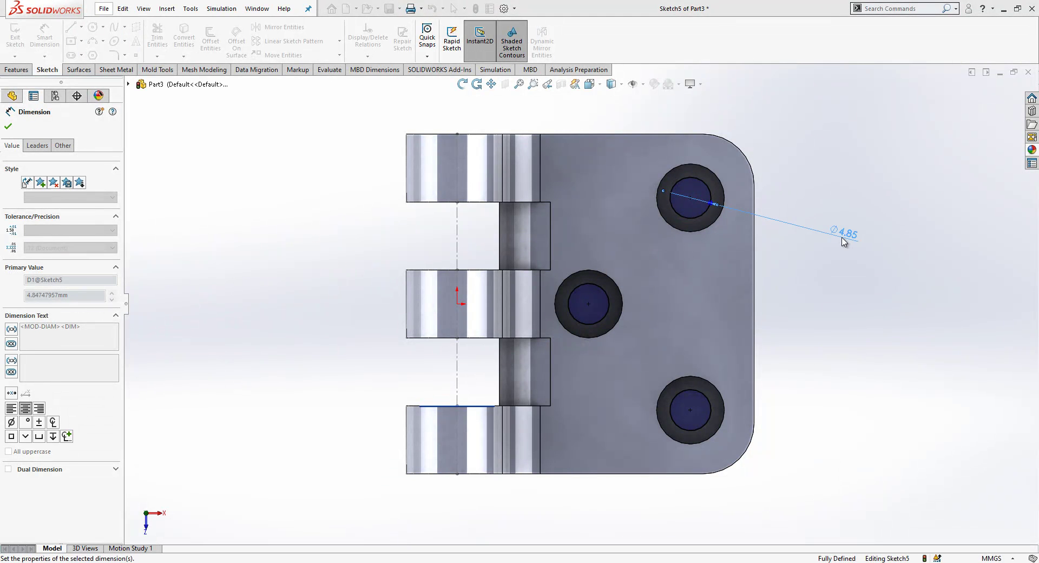
Step: Finish the sketch and cut the three inner circles with an Extruded Cut set to Through All
left_click(1008, 108)
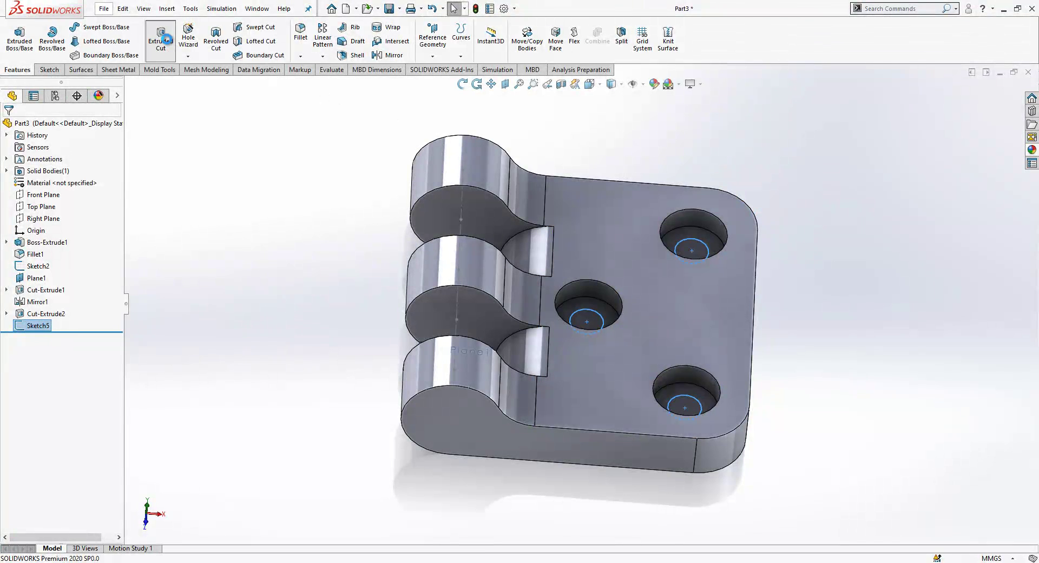
left_click(163, 37)
left_click(67, 191)
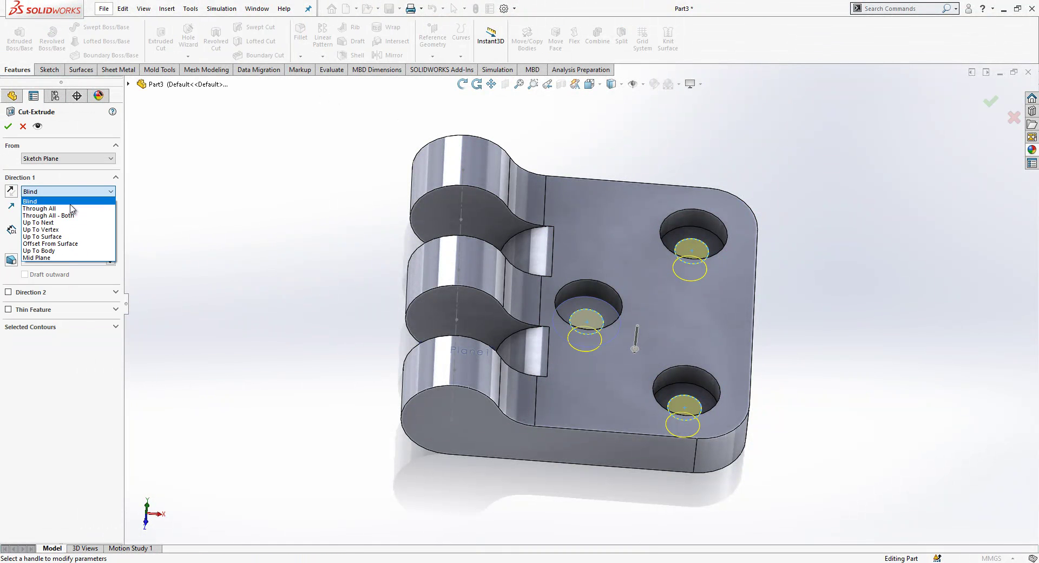
left_click(69, 210)
left_click(8, 126)
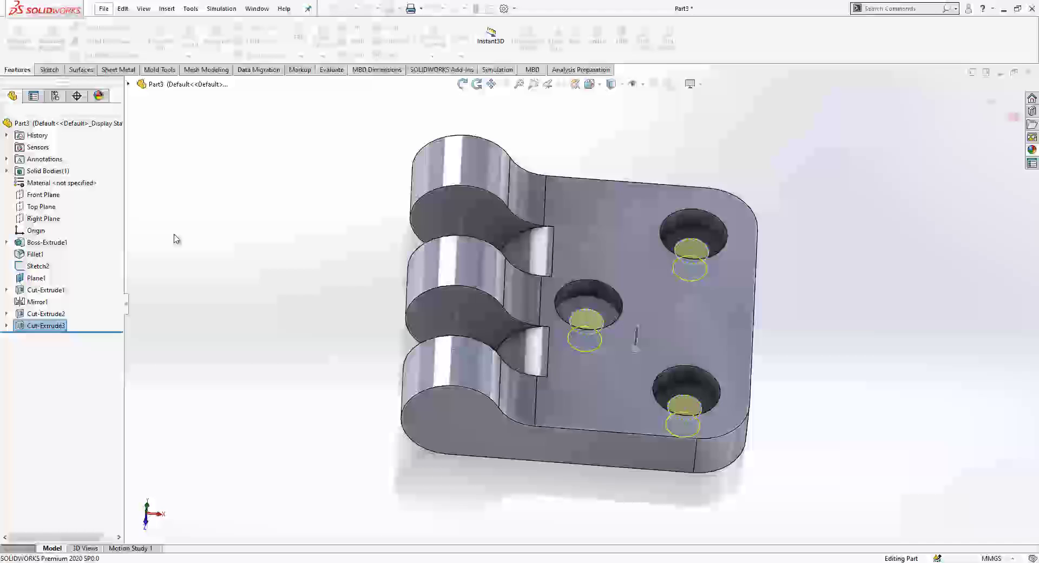
mouse_move(617, 406)
middle_mouse_down()
mouse_move(608, 371)
mouse_move(627, 269)
mouse_move(670, 336)
mouse_move(700, 318)
mouse_move(666, 322)
mouse_move(687, 271)
middle_mouse_up()
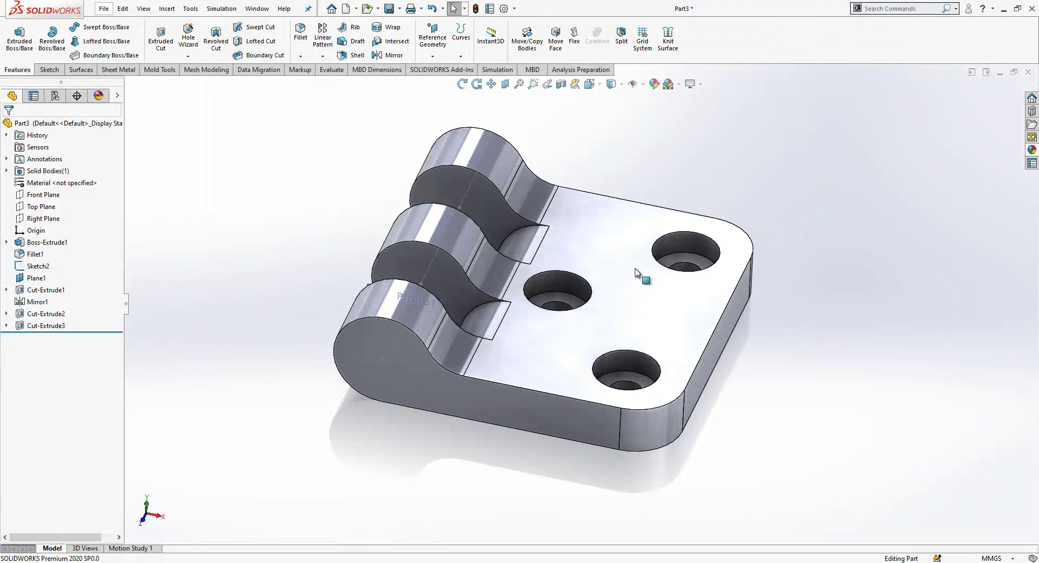
scroll(646, 299, "up", 2)
scroll(615, 239, "down", 2)
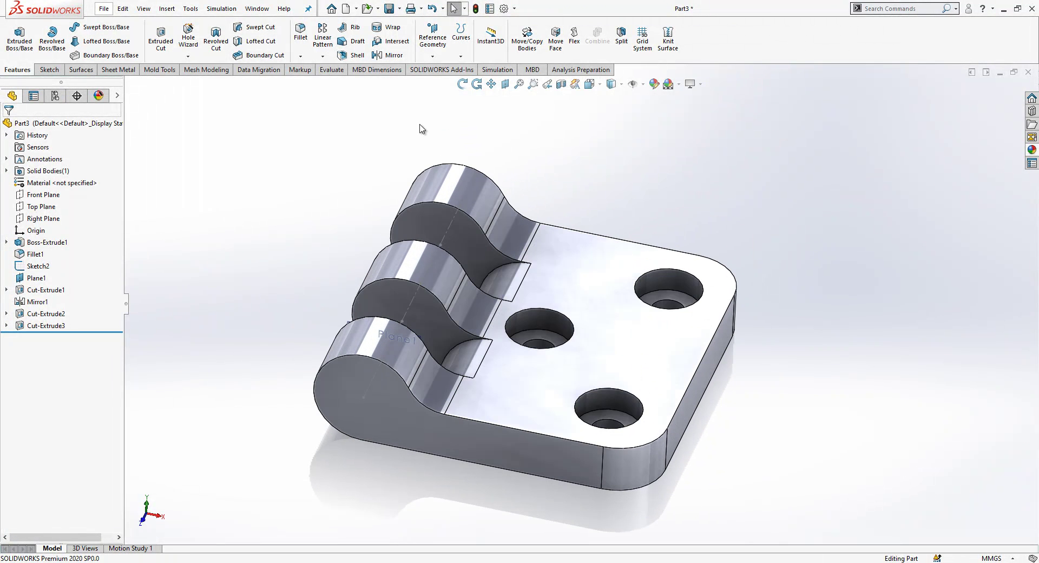
Step: Save the part as PP! in a new folder named Parts inside the Scharnier folder
left_click(390, 9)
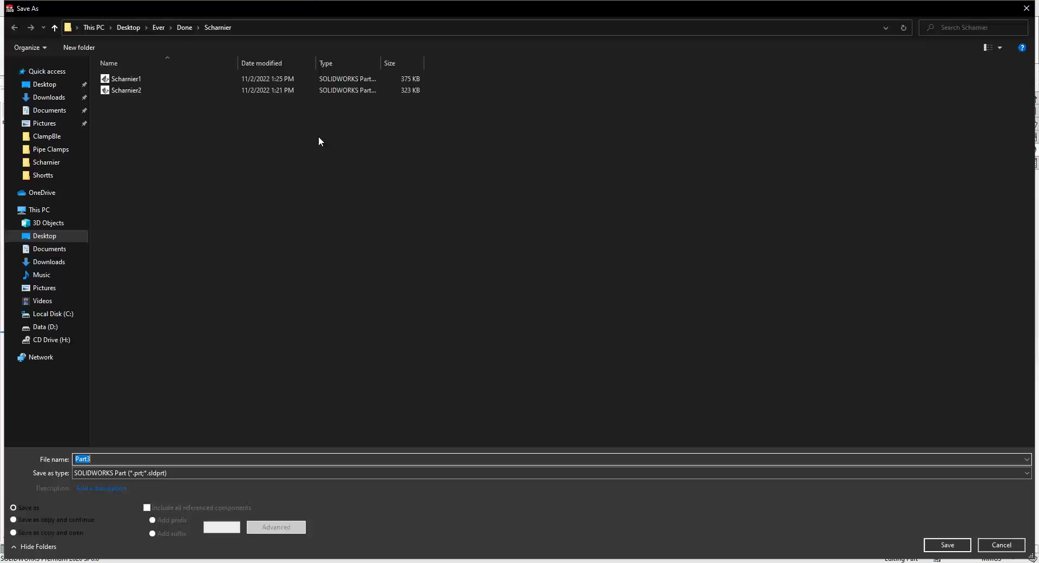
left_click(81, 48)
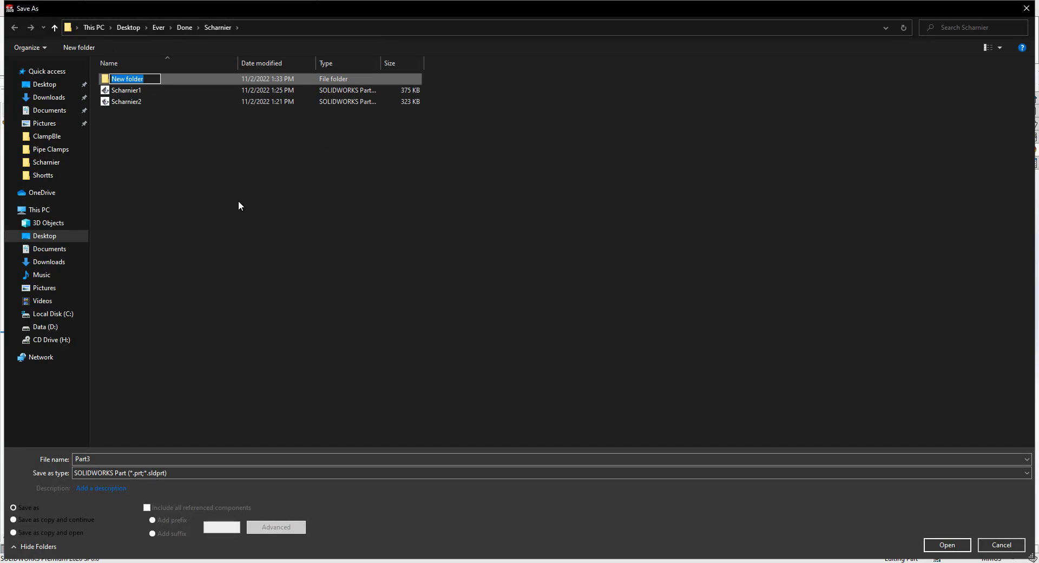
type("Parts")
key("Return")
key("Return")
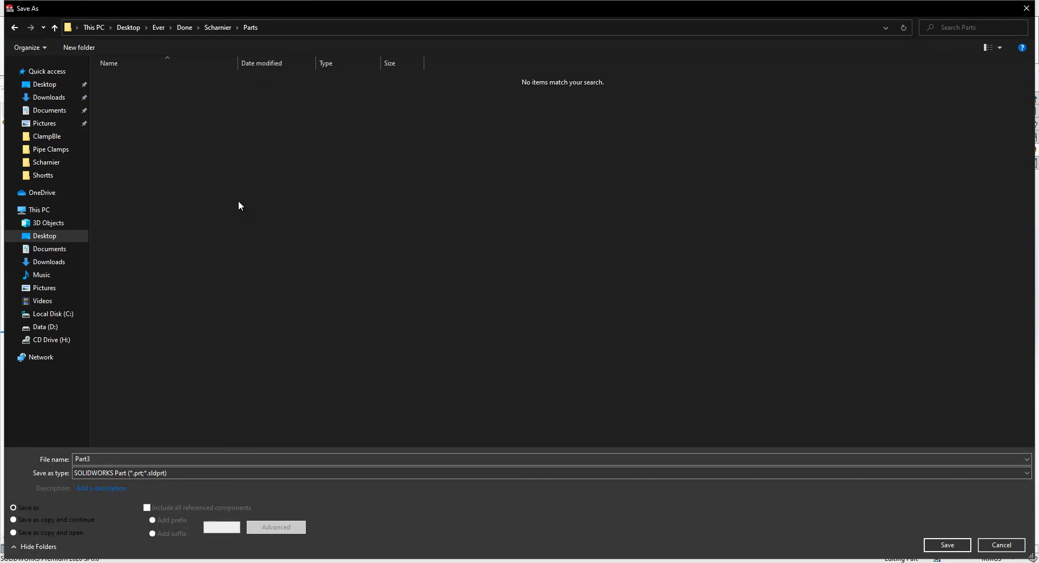
left_click(249, 458)
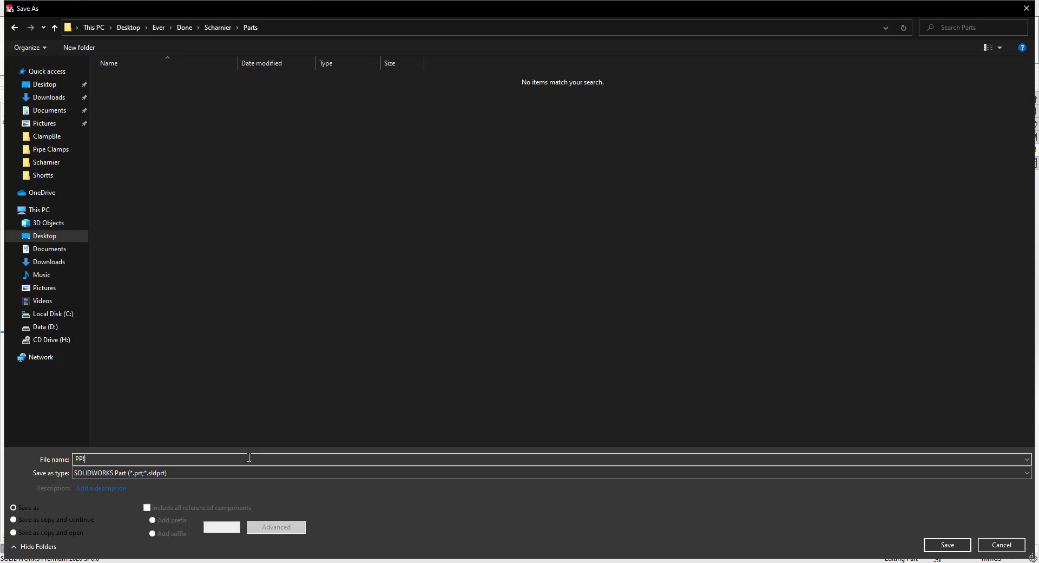
type("PP!")
key("Return")
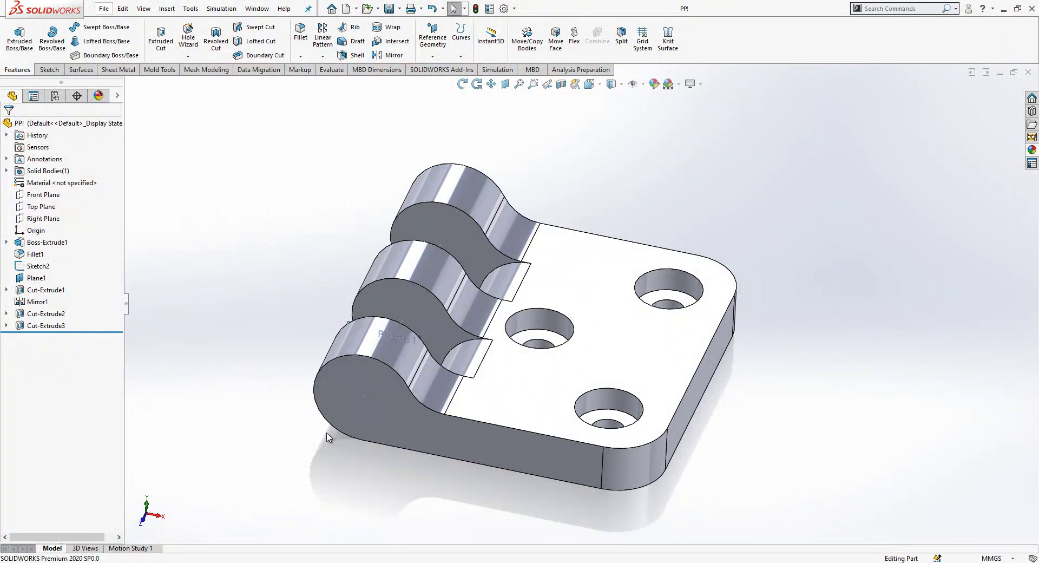
Step: Save the part under the new name PP2 in the same Parts folder
scroll(327, 436, "up", 1)
left_click(401, 9)
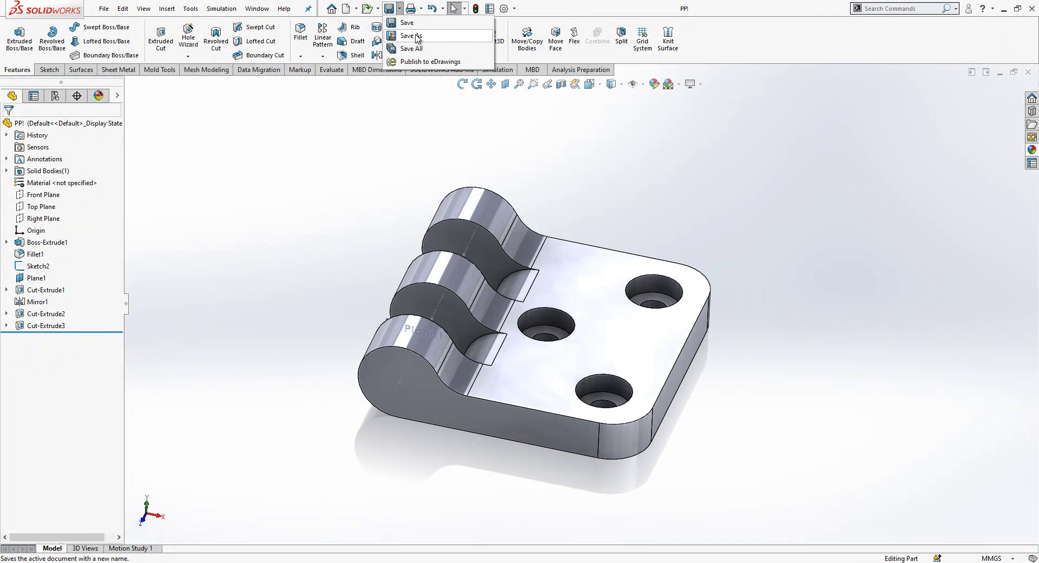
left_click(414, 33)
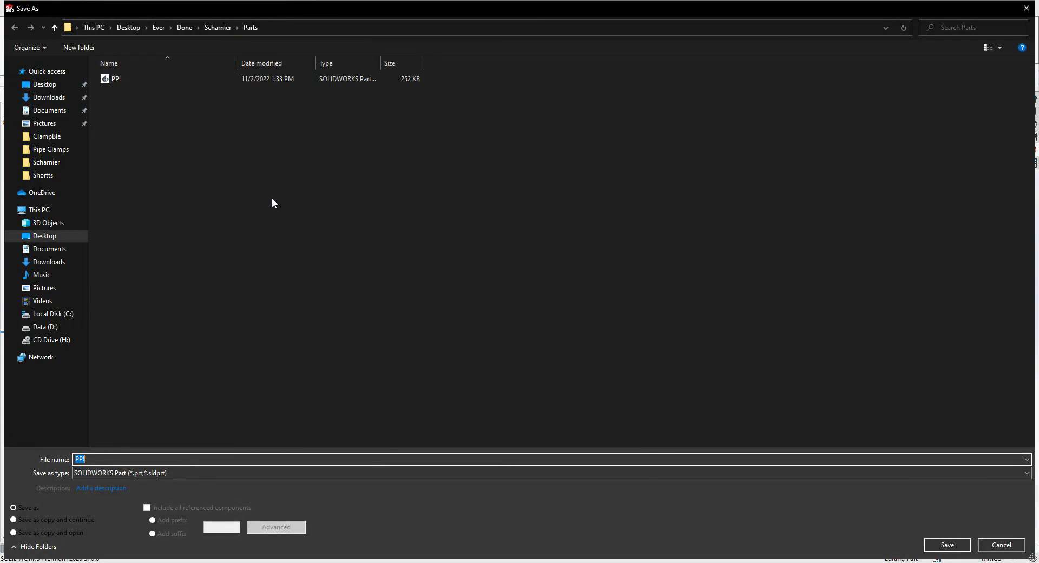
key("Return")
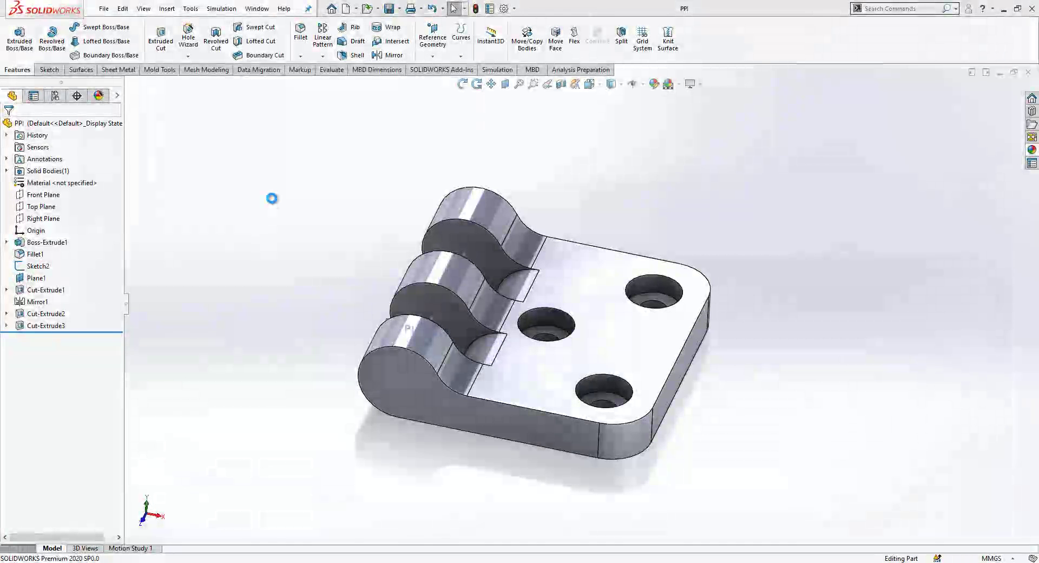
Step: Reopen the part PP! from the Parts folder alongside PP2
left_click(256, 9)
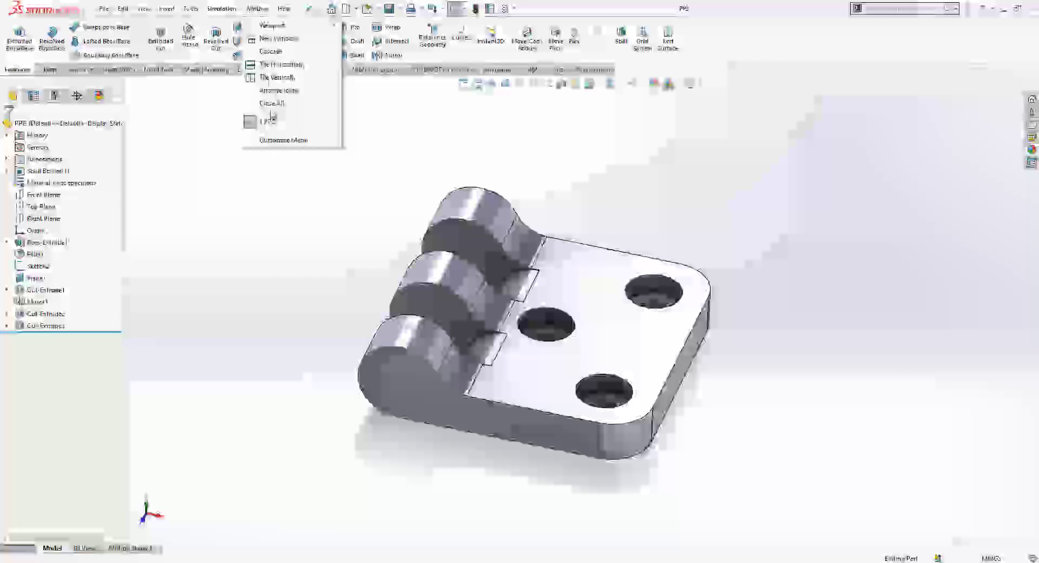
left_click(141, 234)
key("ctrl+o")
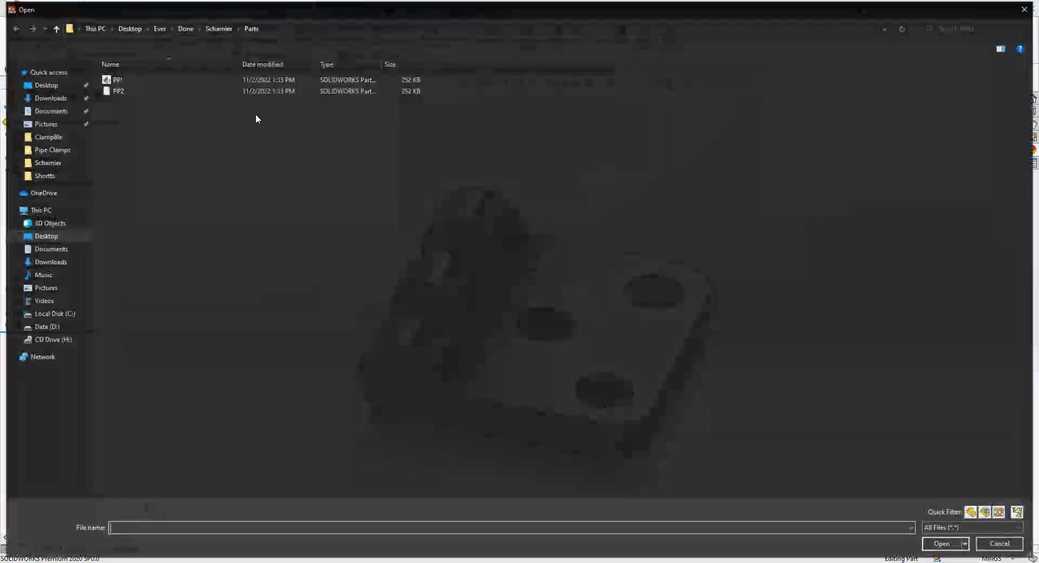
double_click(130, 80)
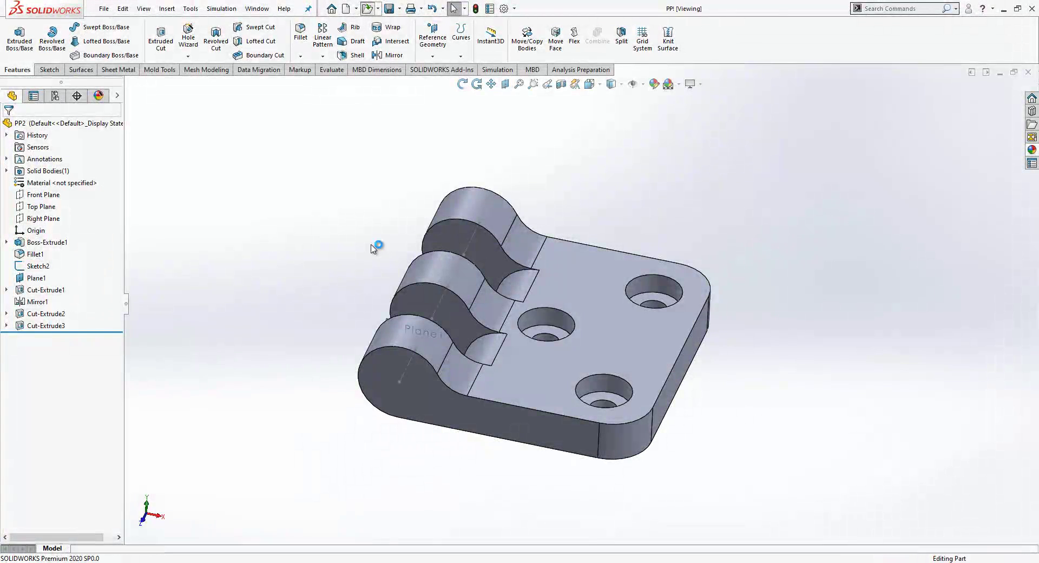
Step: Create a new assembly document and place PP! in it as the first component
left_click(257, 9)
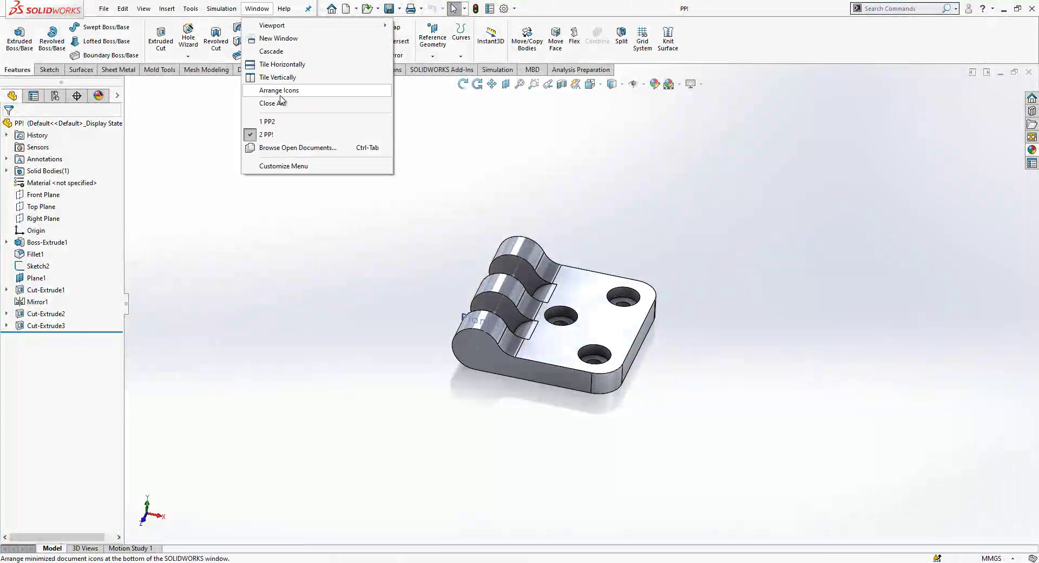
left_click(323, 247)
left_click(345, 9)
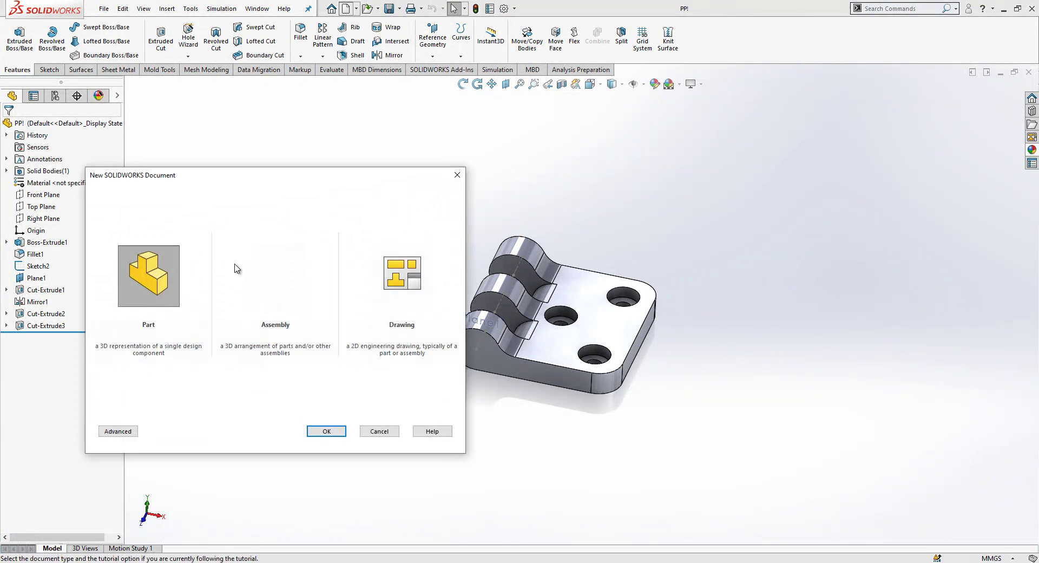
left_click(279, 288)
left_click(326, 432)
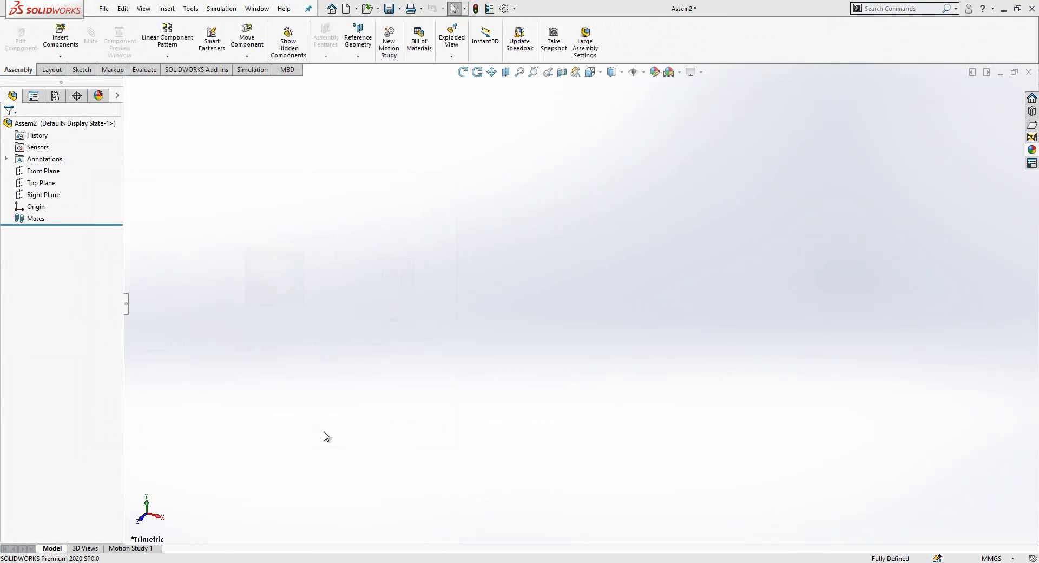
left_click(549, 306)
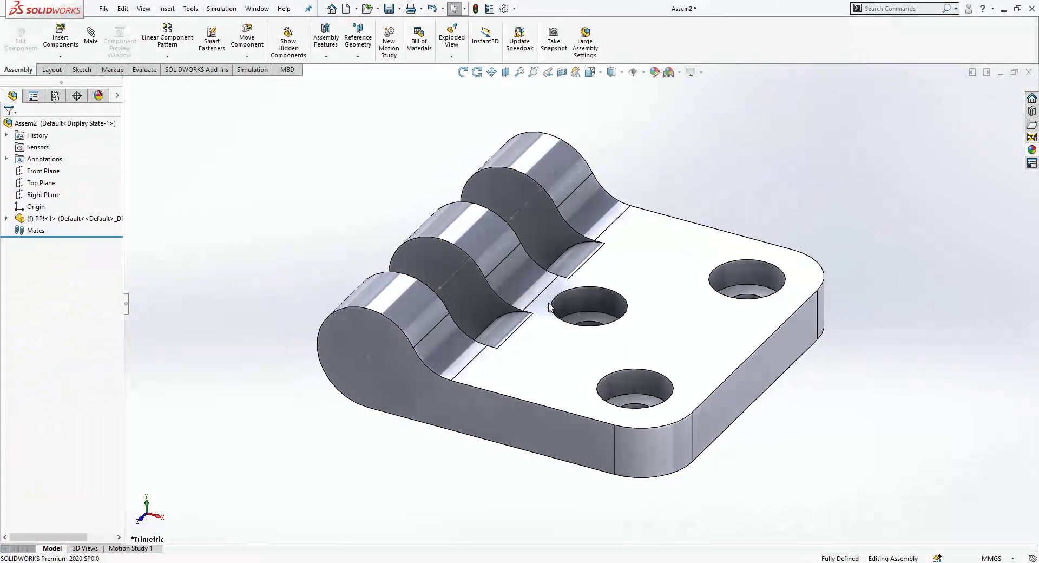
Step: Insert PP2 as a second component and move it clear of the first hinge leaf
left_click(60, 34)
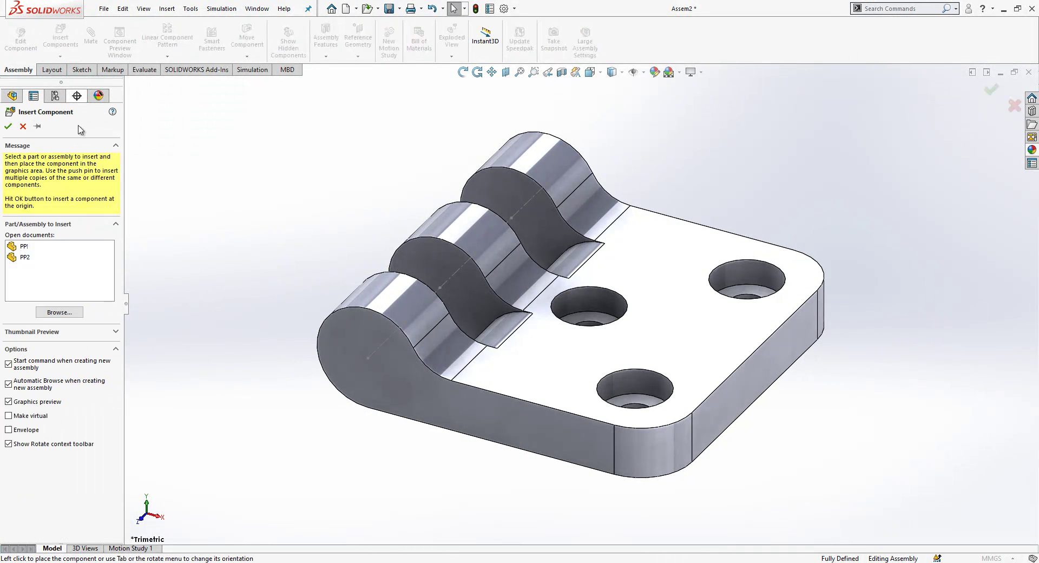
left_click(54, 258)
left_click(357, 229)
scroll(479, 227, "up", 5)
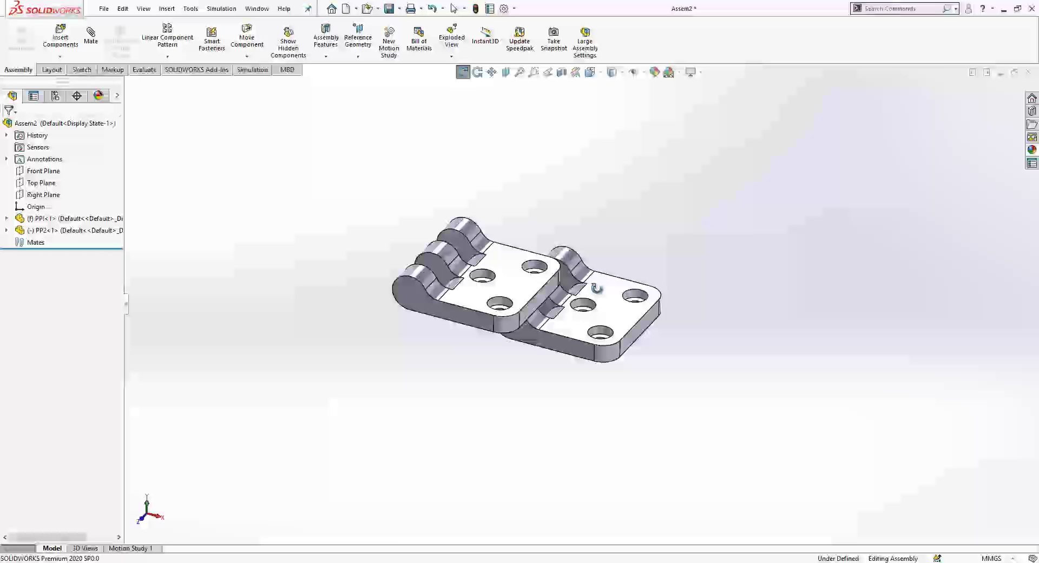
left_click_drag(479, 224, 403, 158)
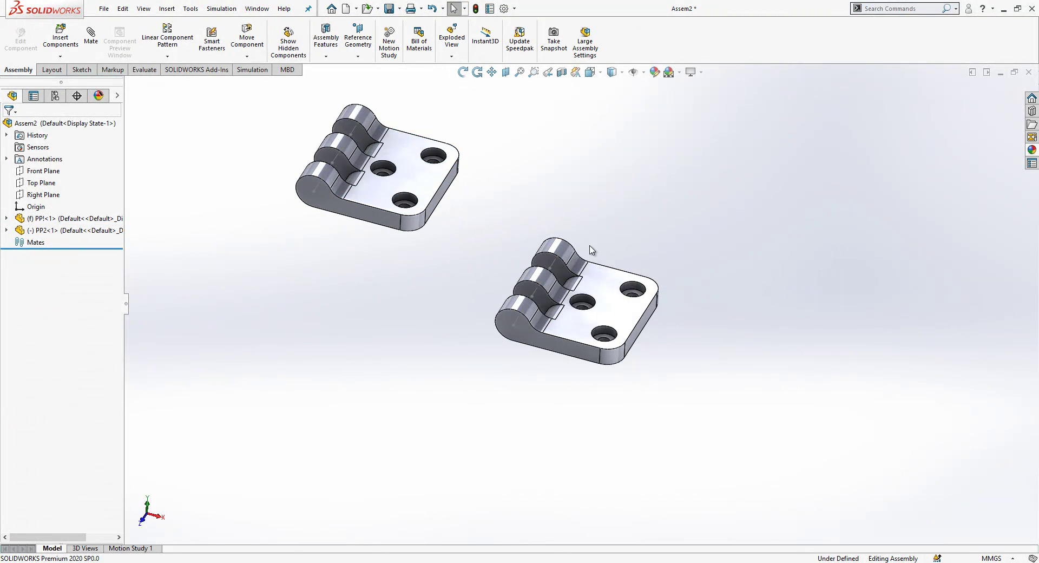
Step: Change the fixed PP! component to Float so that it can be moved
scroll(595, 268, "down", 2)
left_click_drag(596, 286, 605, 311)
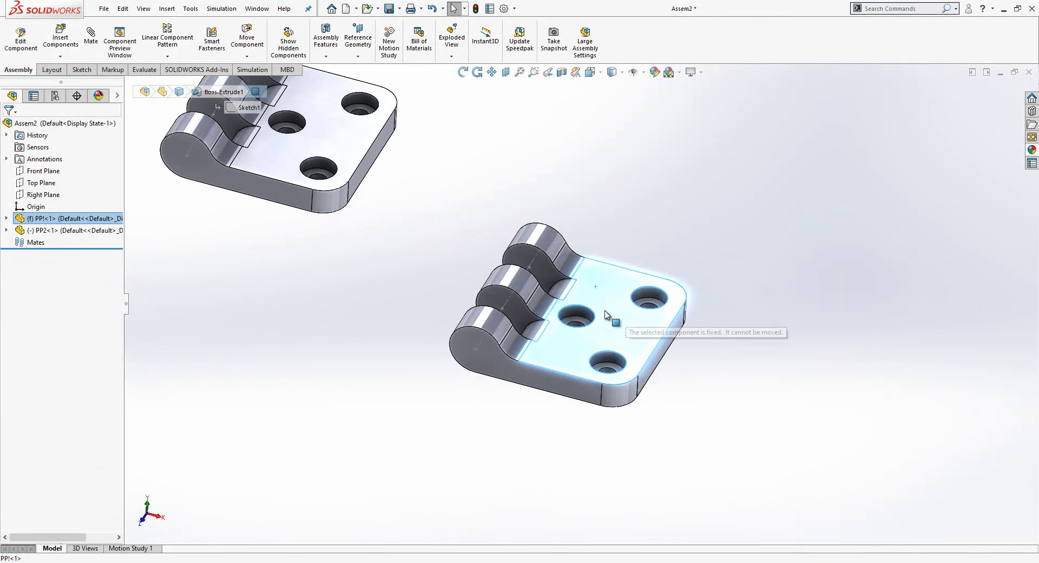
right_click(46, 219)
left_click(90, 331)
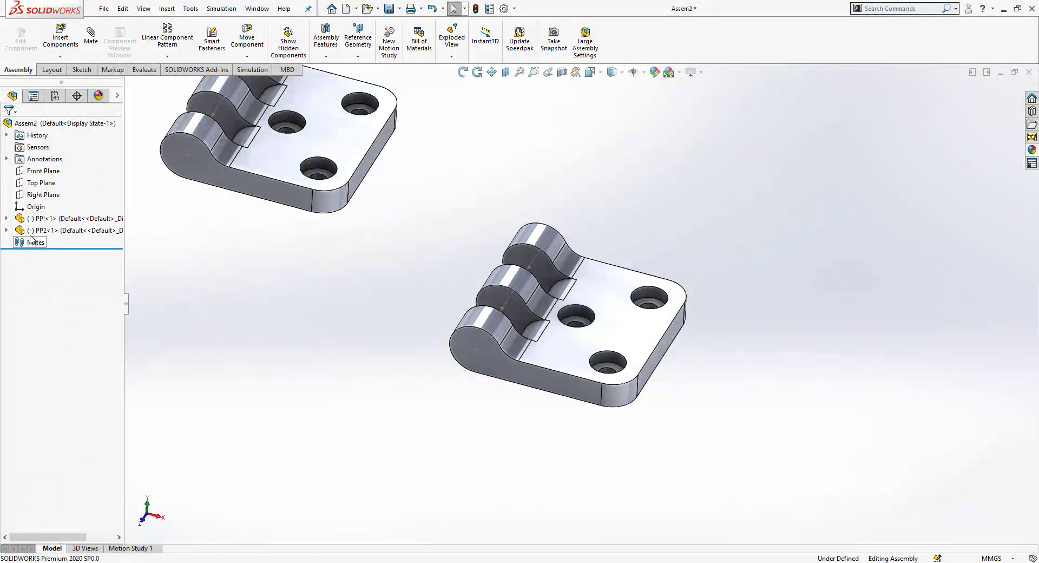
Step: Mate the origin of the PP! component to the assembly origin
left_click(7, 218)
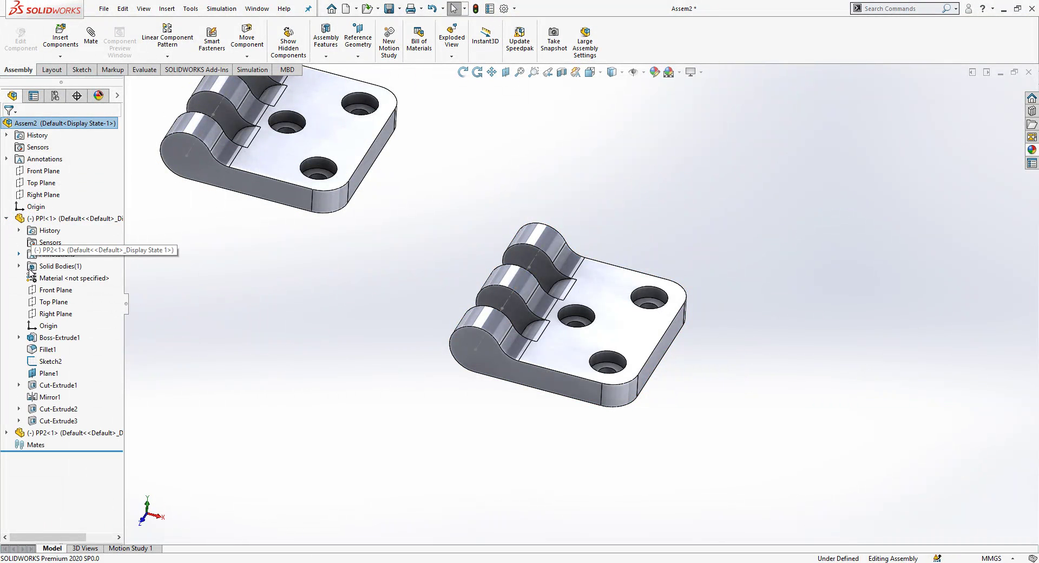
left_click(48, 326)
left_click(36, 207, "ctrl")
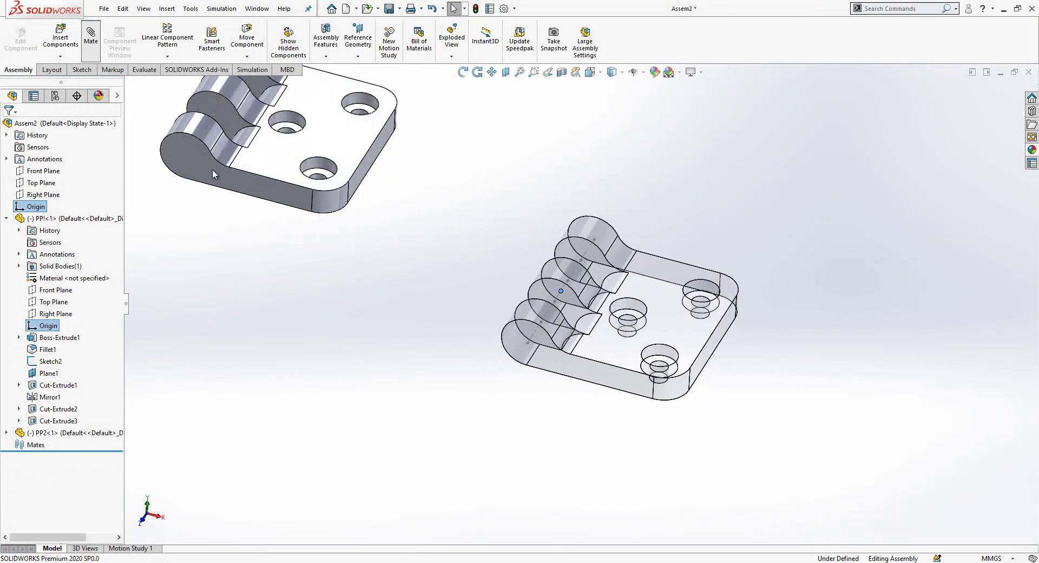
left_click(205, 153)
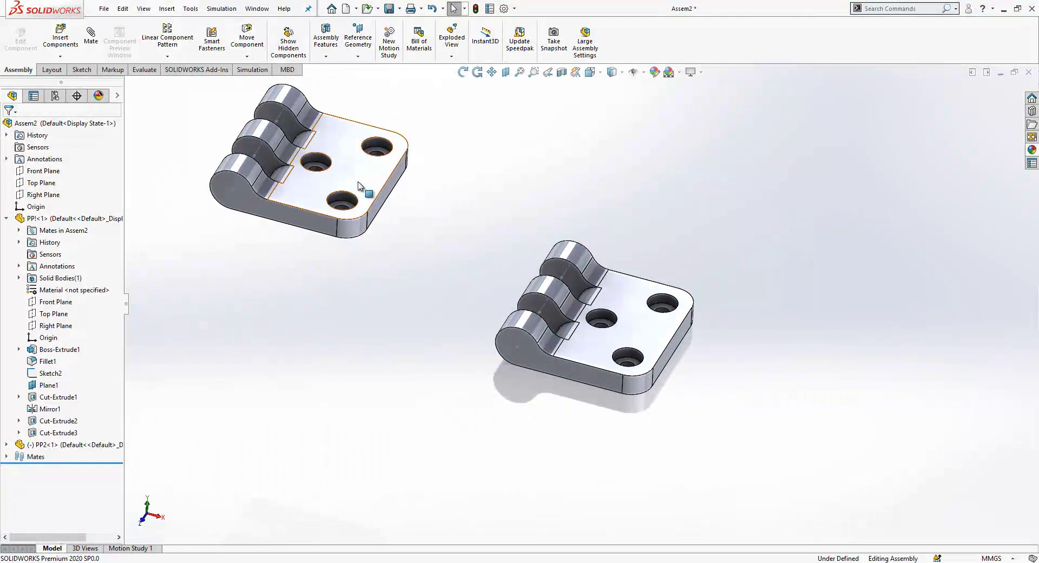
Step: Open the PP2 component in its own window and roll its history back to just after Cut-Extrude1
left_click_drag(366, 170, 389, 247)
left_click(389, 248)
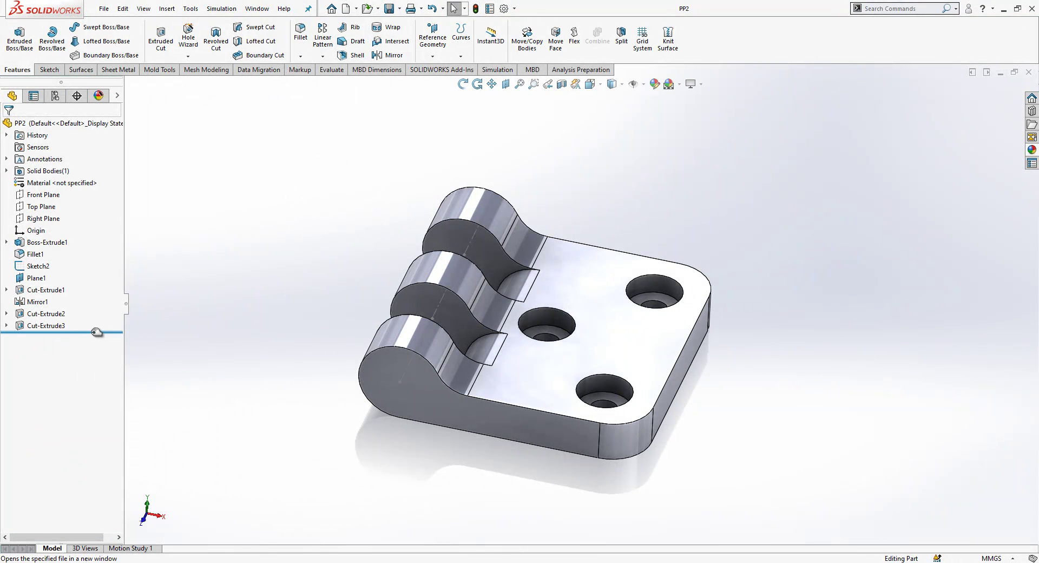
left_click_drag(98, 321, 103, 295)
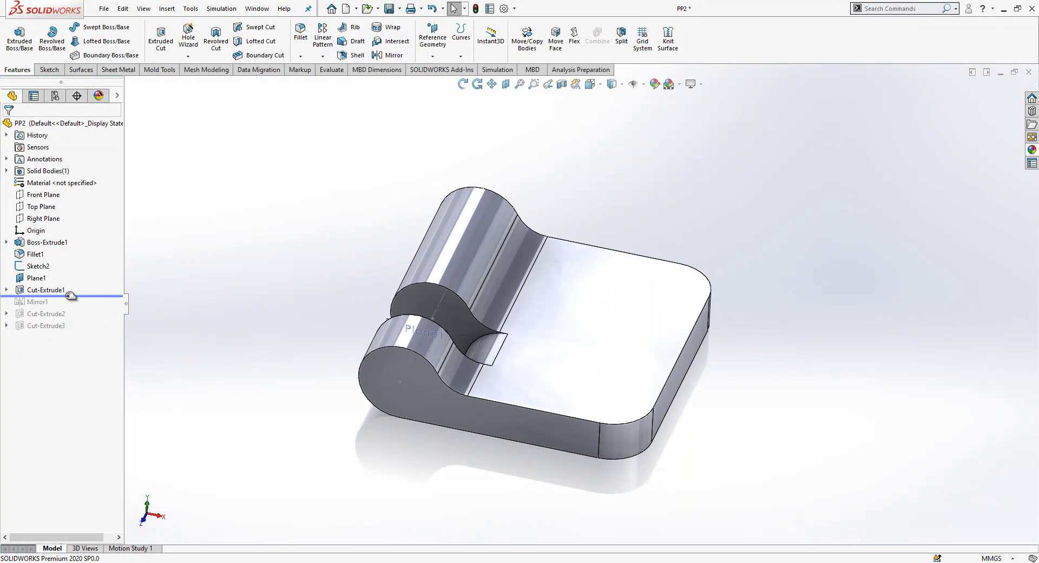
left_click(4, 292)
left_click(6, 291)
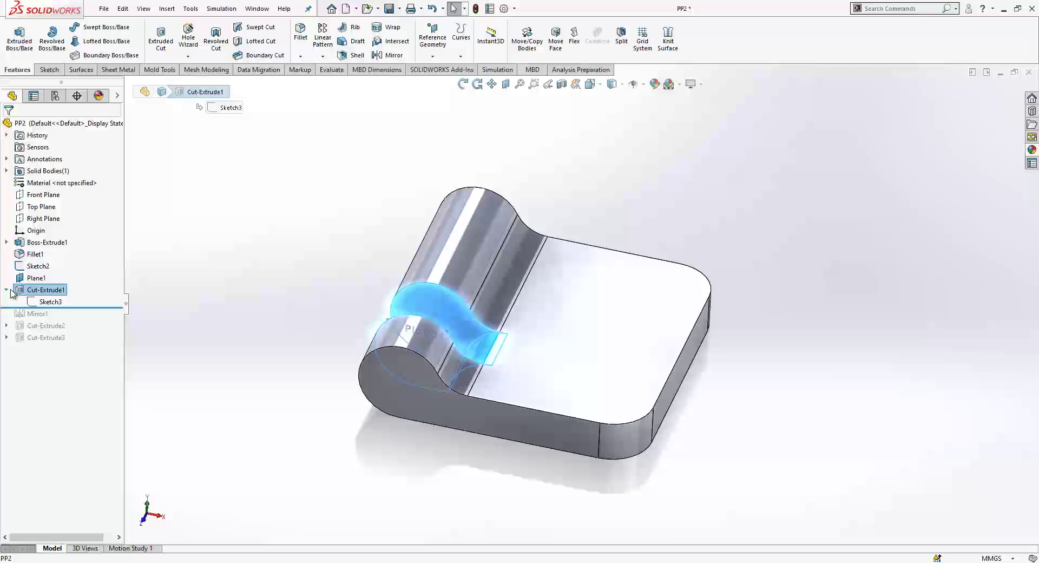
left_click(43, 290)
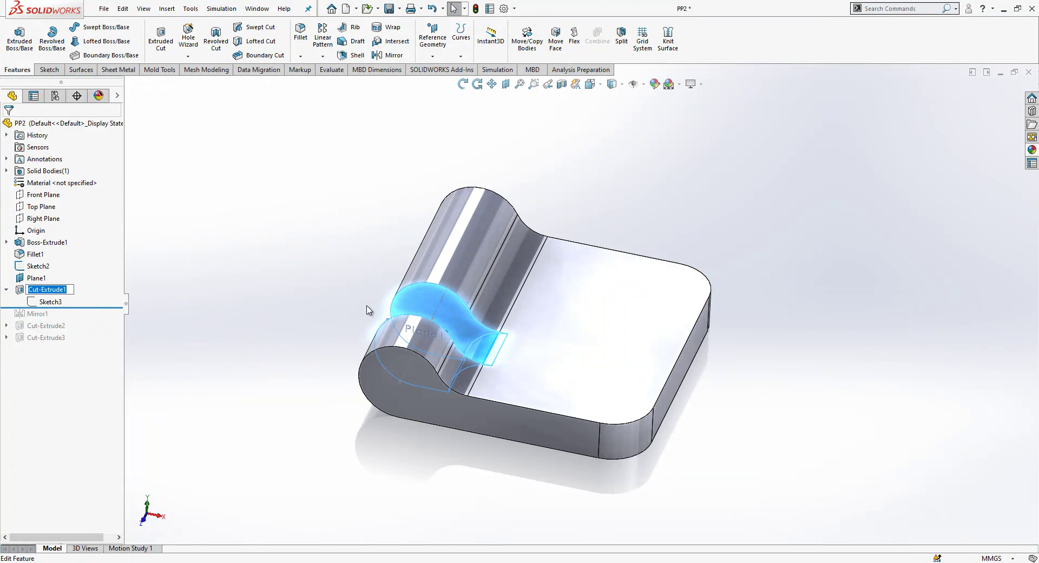
middle_click_drag(507, 325, 488, 345)
key("Escape")
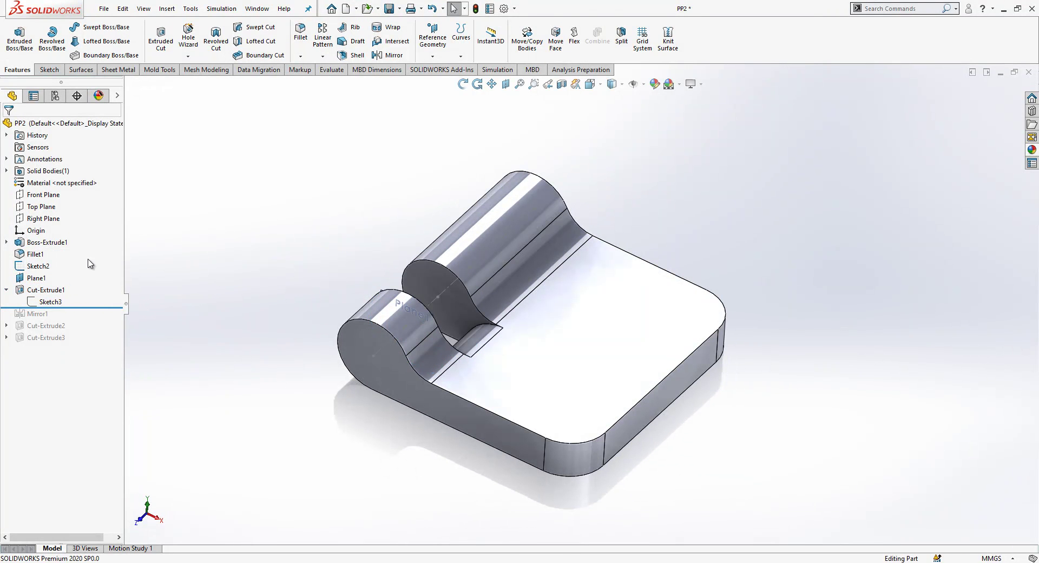
Step: Edit Cut-Extrude1 to end Blind in the reversed direction, with a depth of 10 mm
left_click(57, 291)
left_click(66, 256)
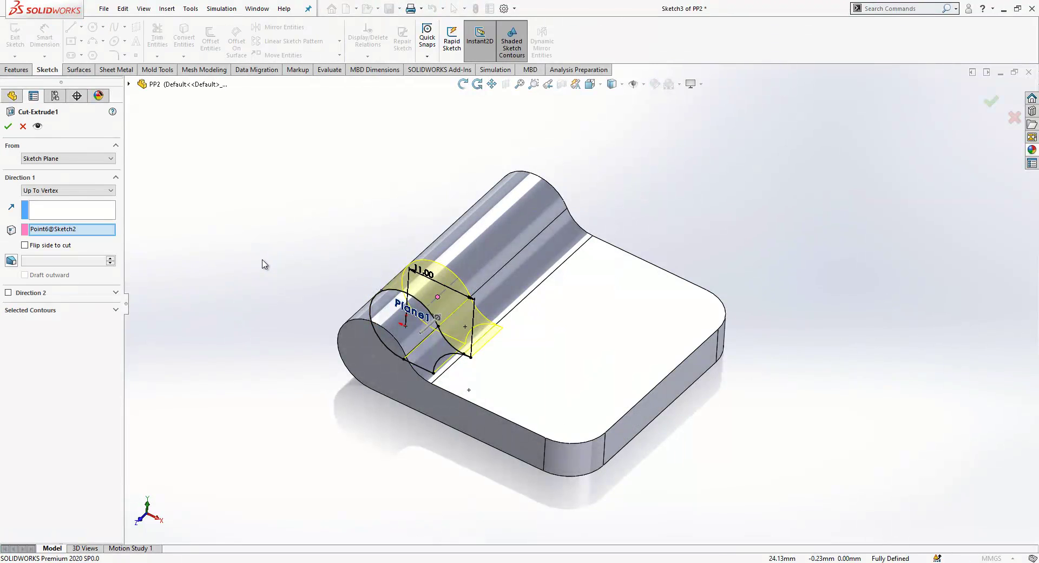
left_click(54, 192)
left_click(52, 201)
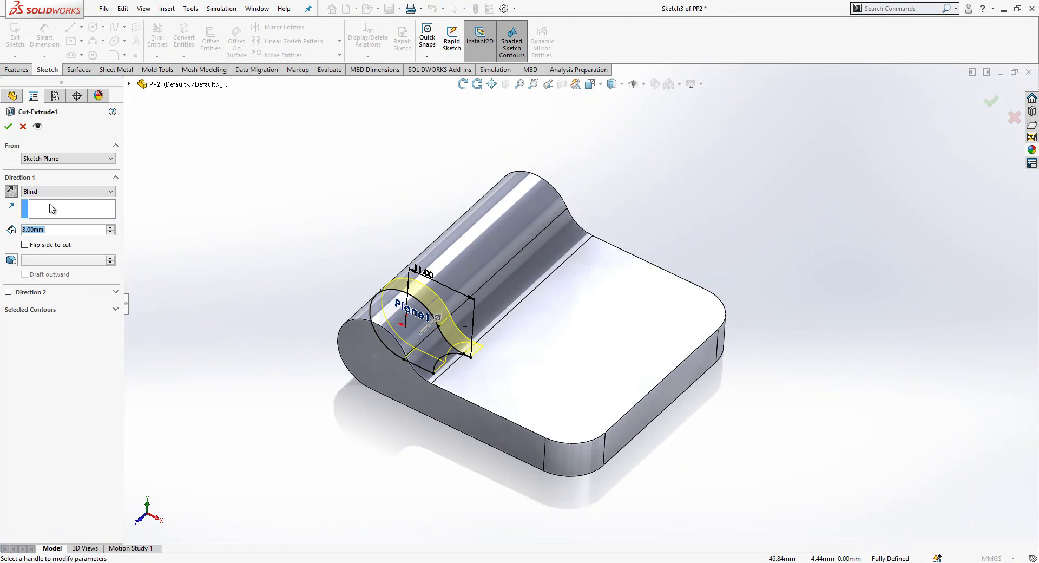
left_click(15, 191)
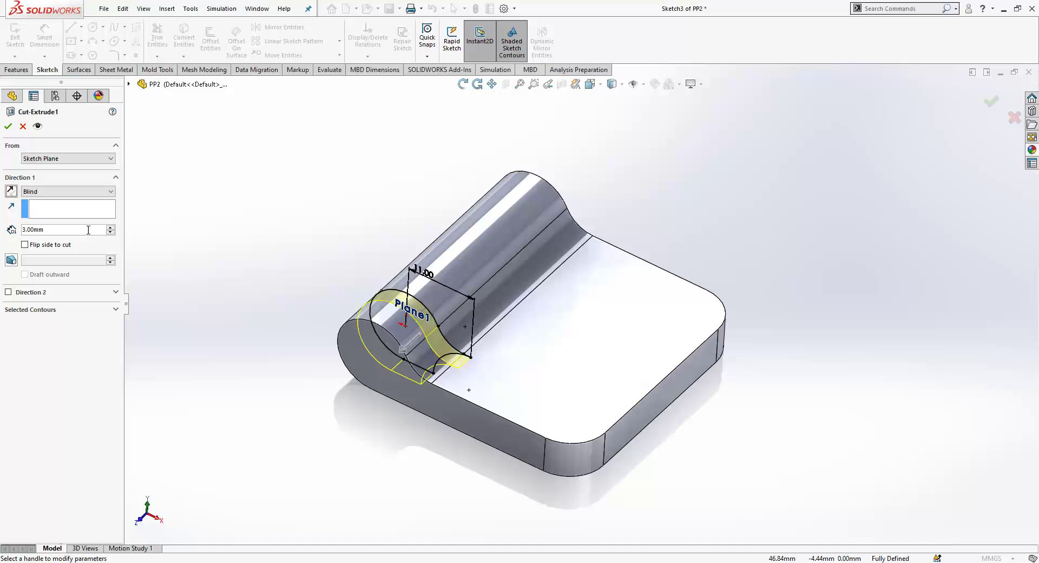
left_click(110, 228)
left_click(111, 228)
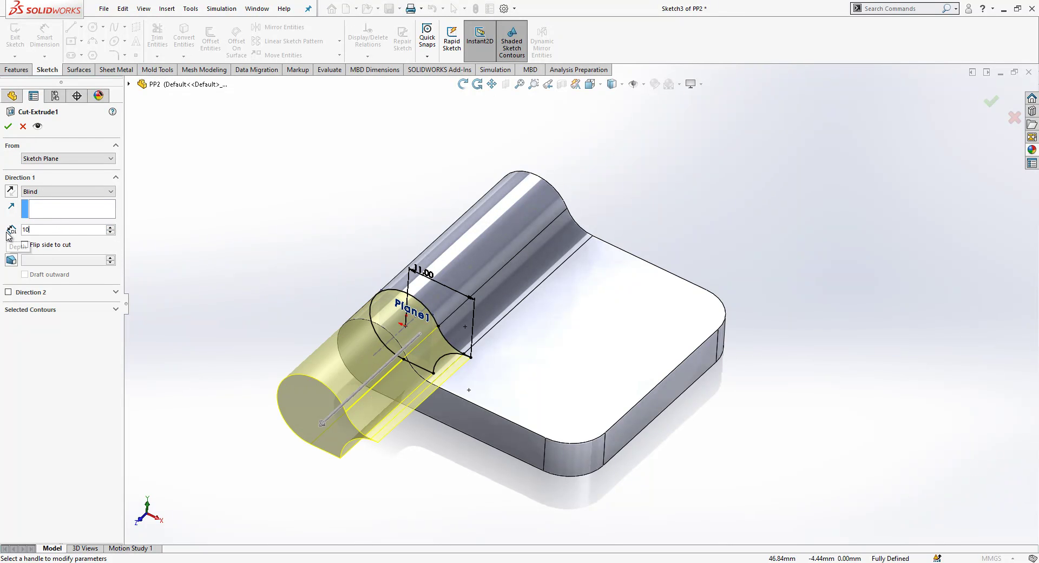
key("Return")
key("Return")
Step: Accept the Cut-Extrude1 edit and roll the part history forward to just after Mirror1
left_click(163, 289)
middle_click_drag(499, 345, 344, 306)
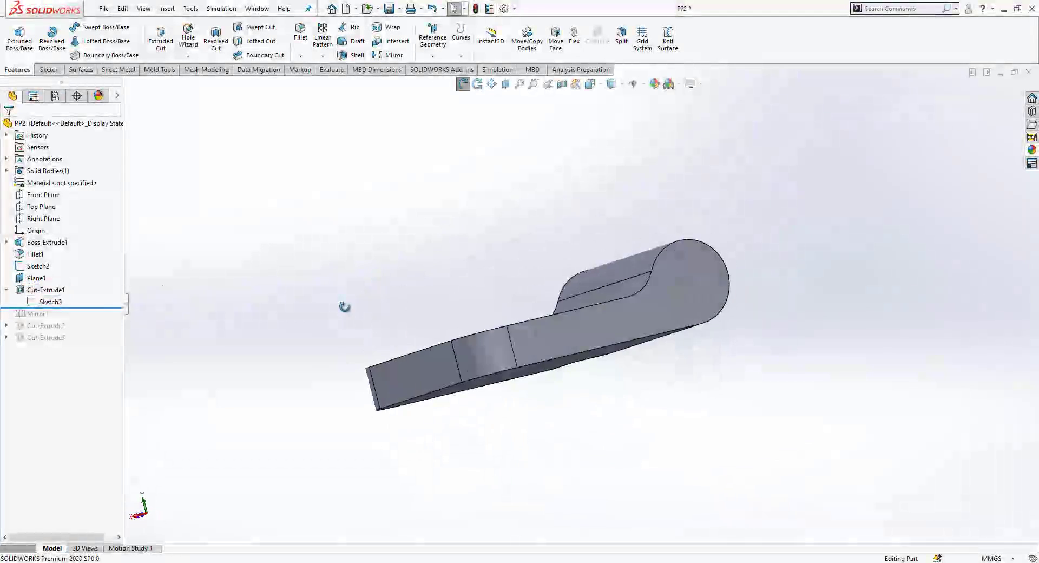
key("ctrl+7")
left_click_drag(89, 307, 88, 319)
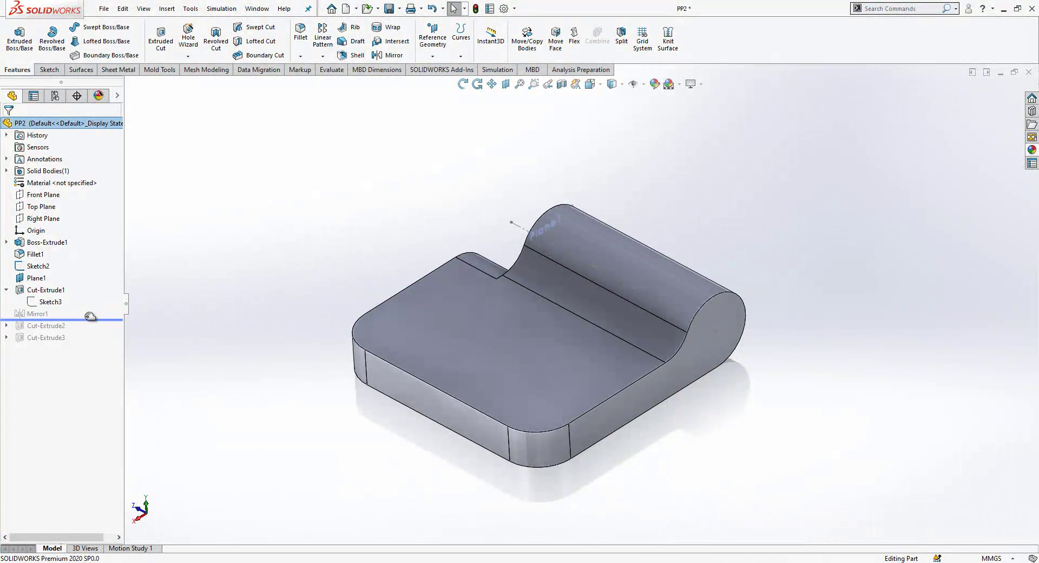
middle_click_drag(625, 317, 747, 323)
Step: Create a sketch on the Front Plane and convert the knuckle profile of Sketch3 into it
left_click(55, 195)
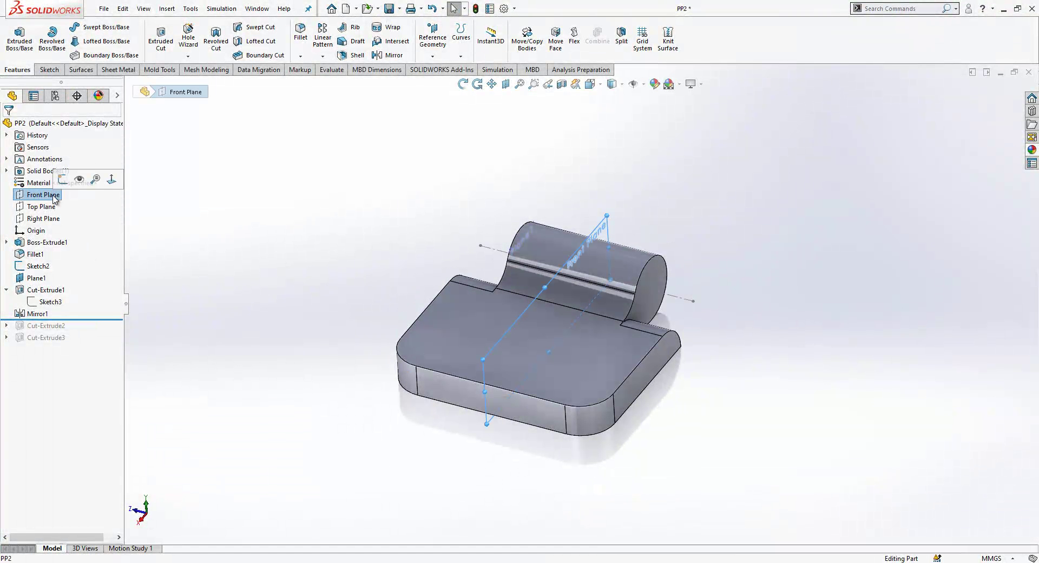
left_click(63, 179)
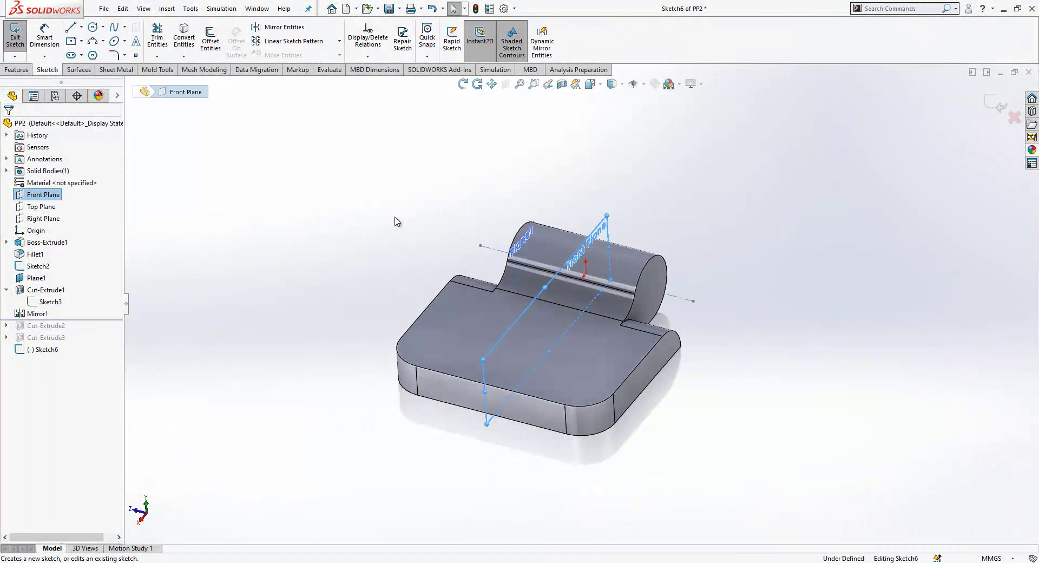
mouse_move(597, 320)
middle_mouse_down()
mouse_move(636, 295)
mouse_move(623, 298)
middle_mouse_up()
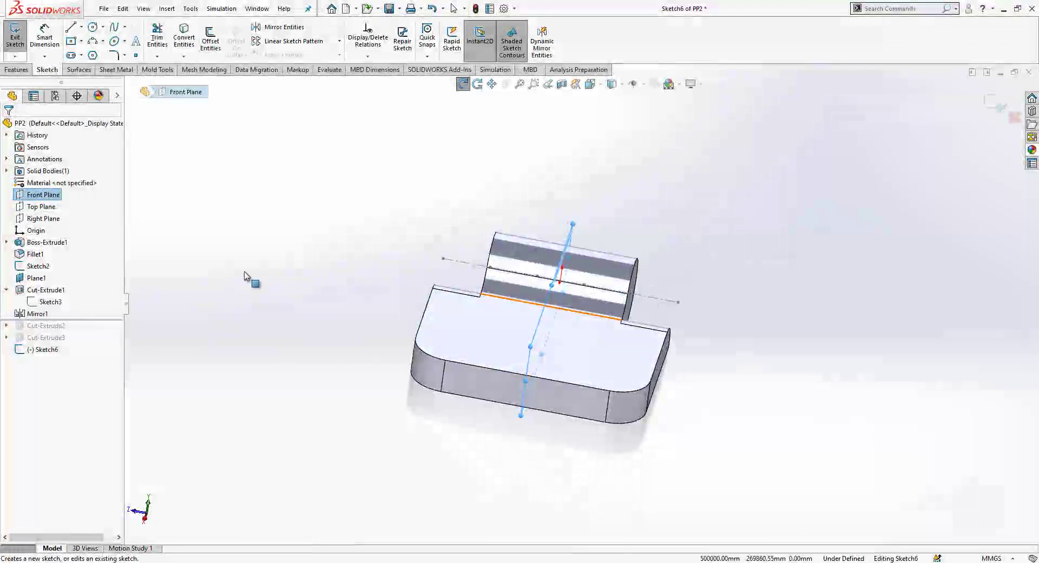
left_click(60, 302)
mouse_move(549, 326)
middle_mouse_down()
mouse_move(529, 318)
mouse_move(515, 337)
mouse_move(506, 328)
middle_mouse_up()
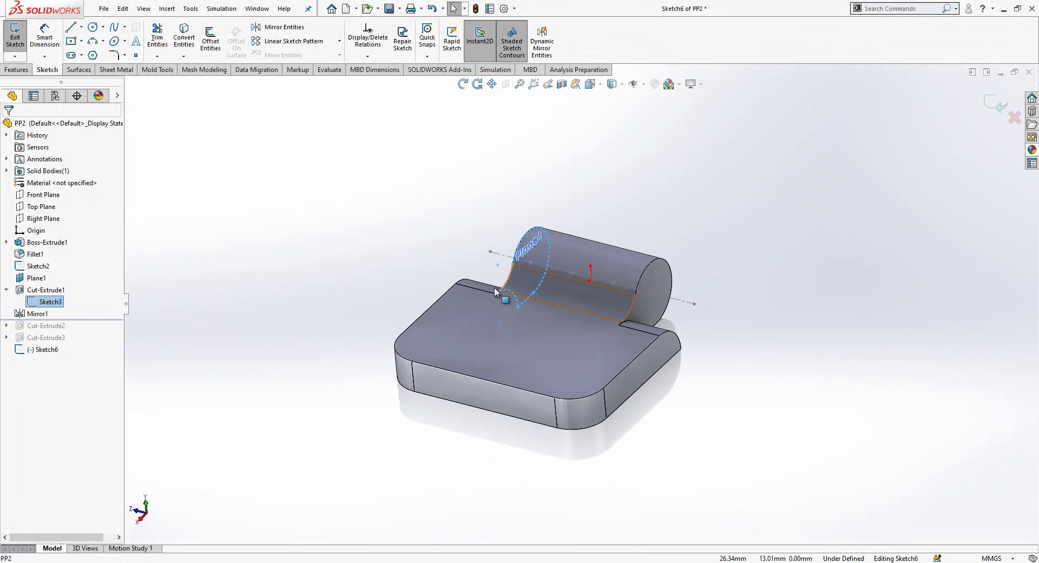
left_click(248, 296)
left_click(56, 302)
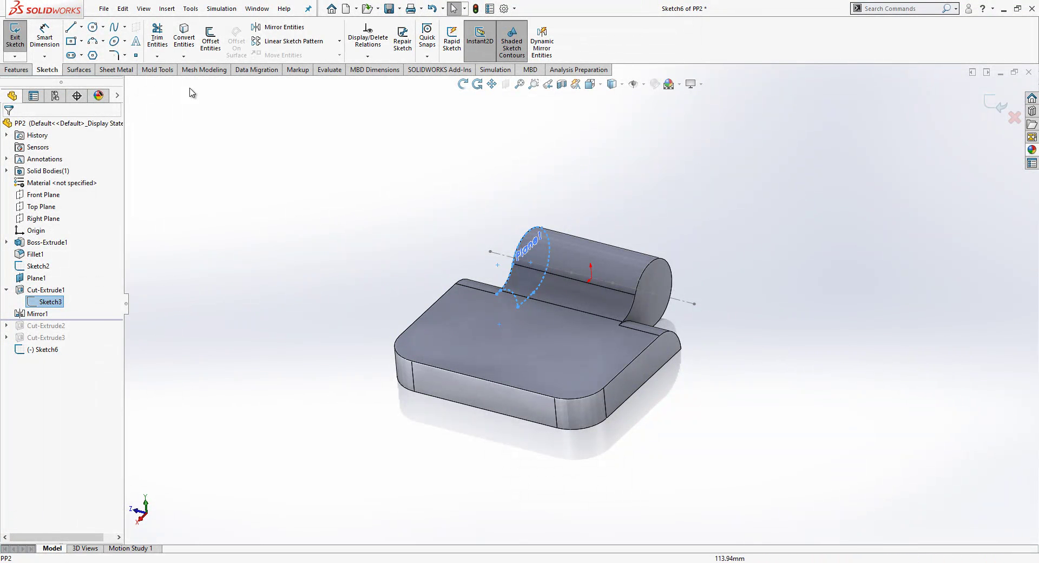
left_click(182, 35)
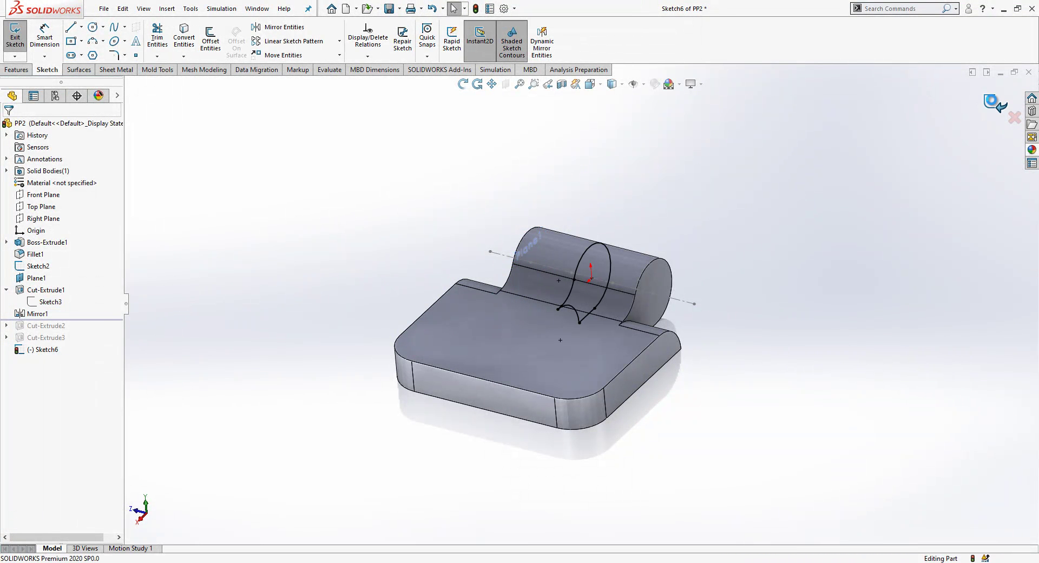
scroll(611, 226, "down", 2)
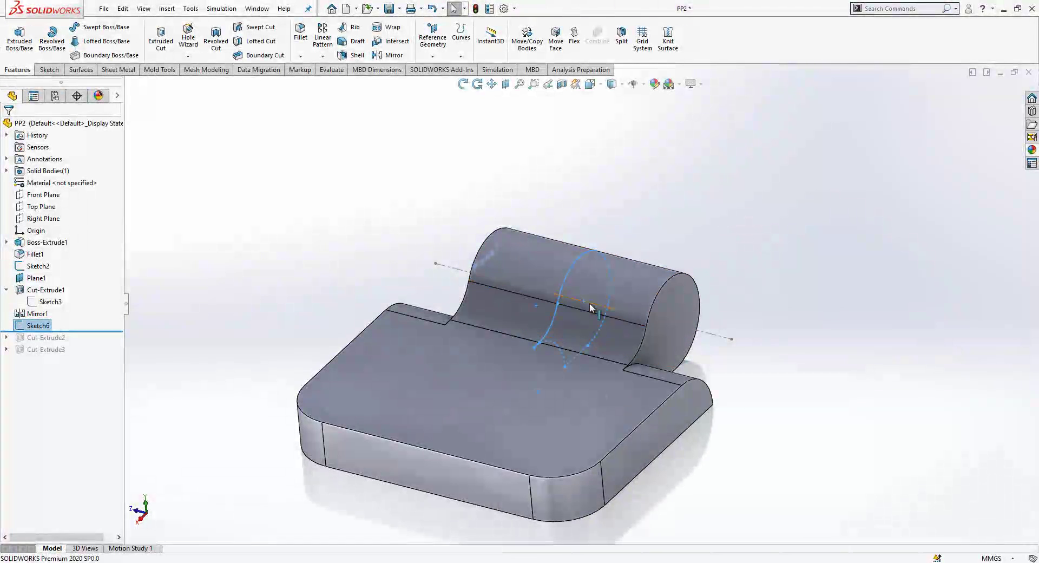
left_click(590, 303)
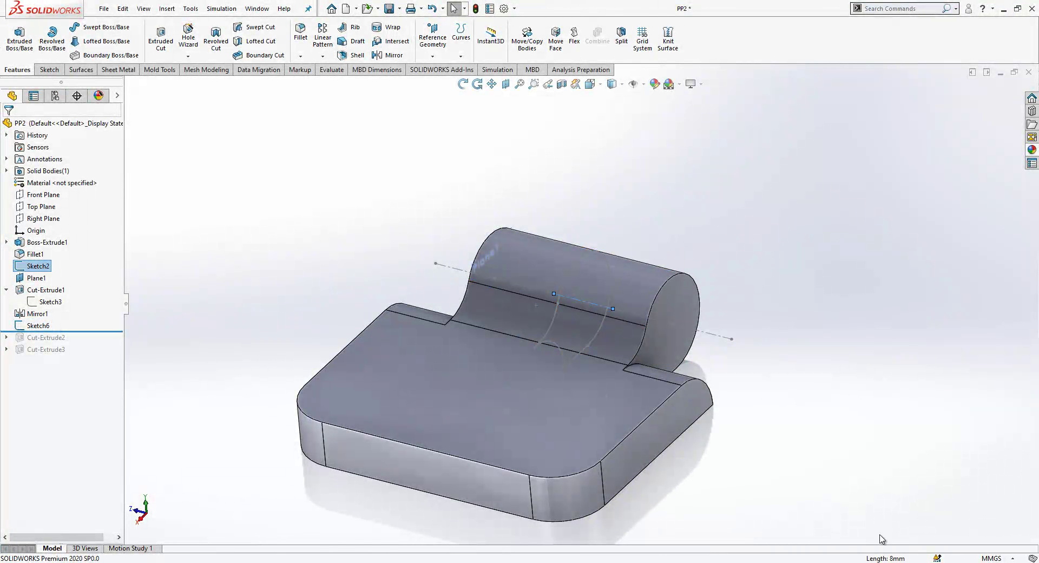
left_click(161, 43)
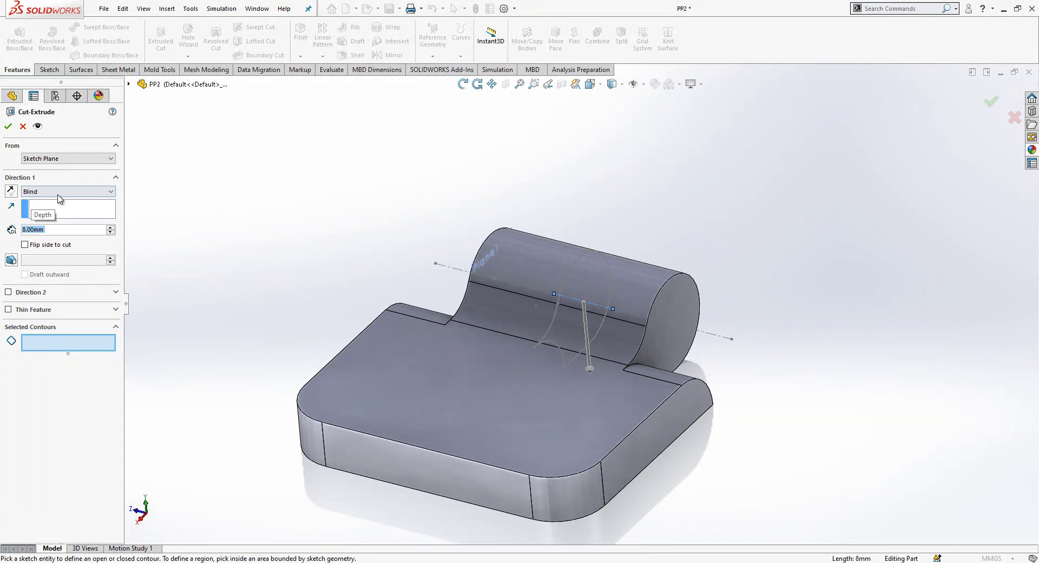
left_click(8, 127)
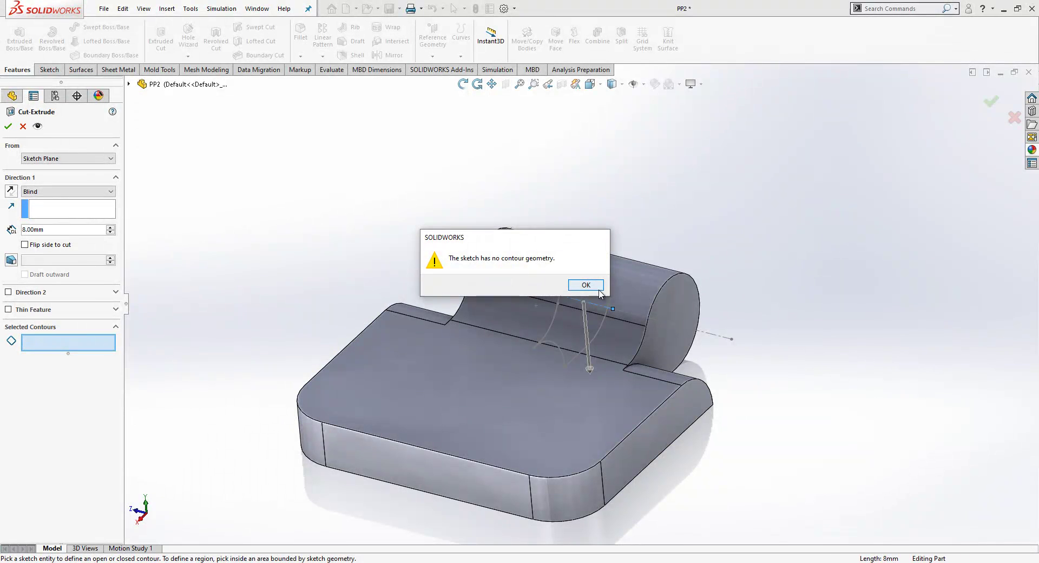
left_click(585, 283)
key("Escape")
Step: Cut the barrel with the converted knuckle profile using an Extruded Cut, Mid Plane, 8 mm deep
left_click(38, 325)
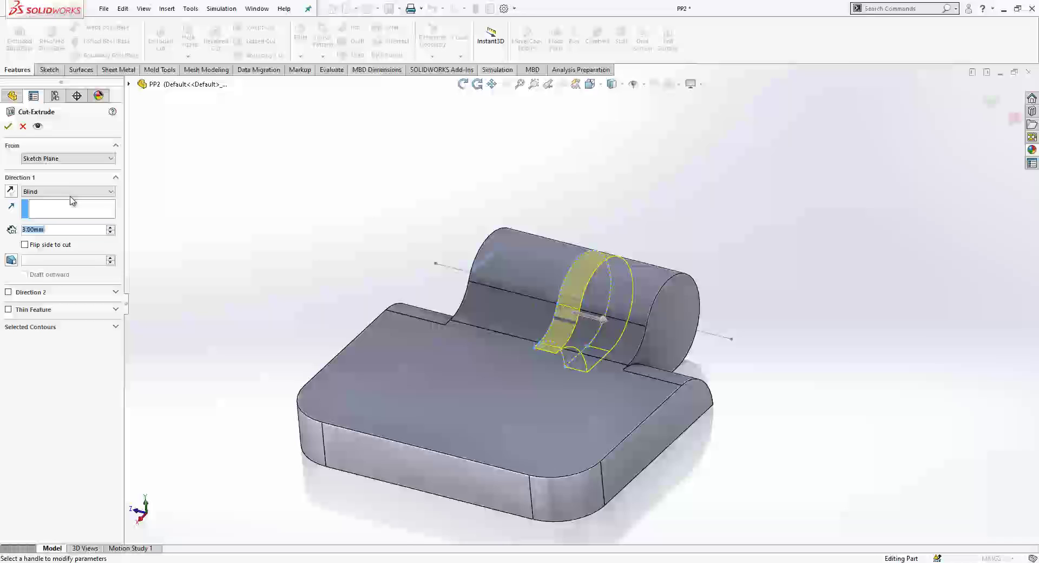
left_click(70, 193)
left_click(52, 261)
left_click(56, 195)
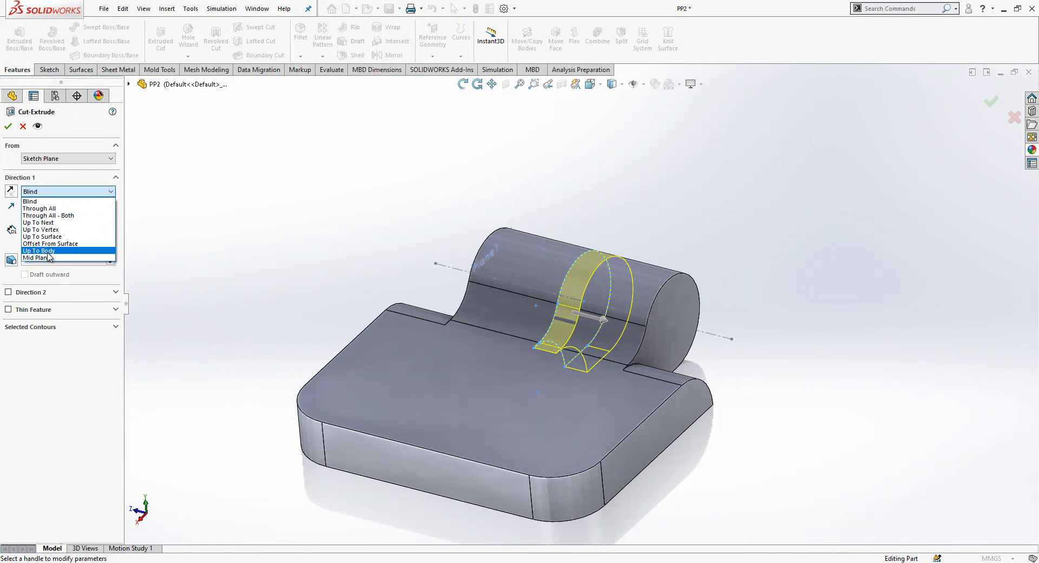
left_click(49, 249)
type("8")
key("Return")
key("Return")
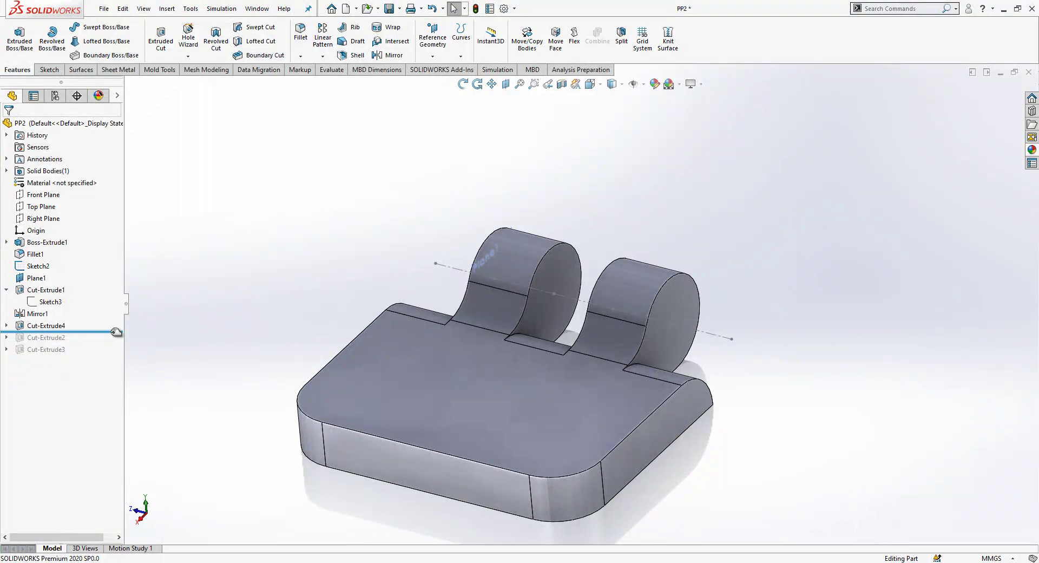
Step: Roll the PP2 history forward to the end, and save and close the part to return to the assembly
left_click_drag(116, 332, 116, 356)
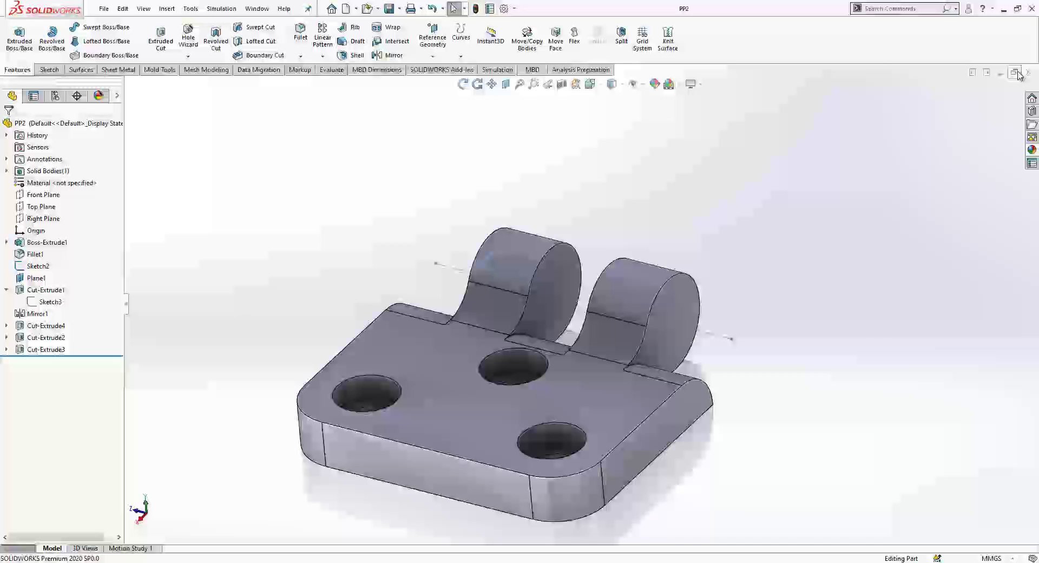
left_click(1027, 72)
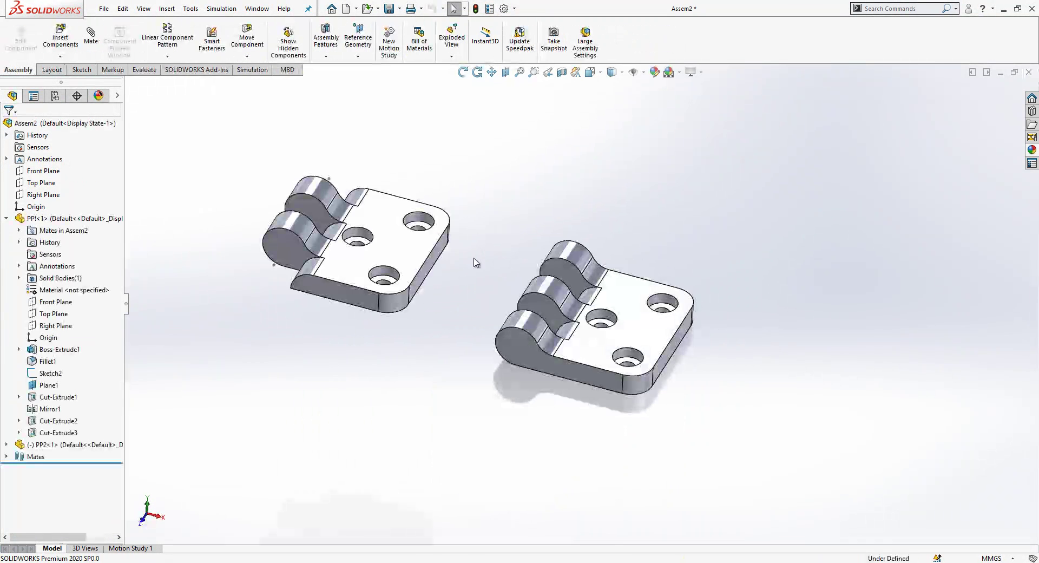
Step: Rotate the PP2 component with Rotate Component so that its knuckles face those of PP!
left_click(494, 258)
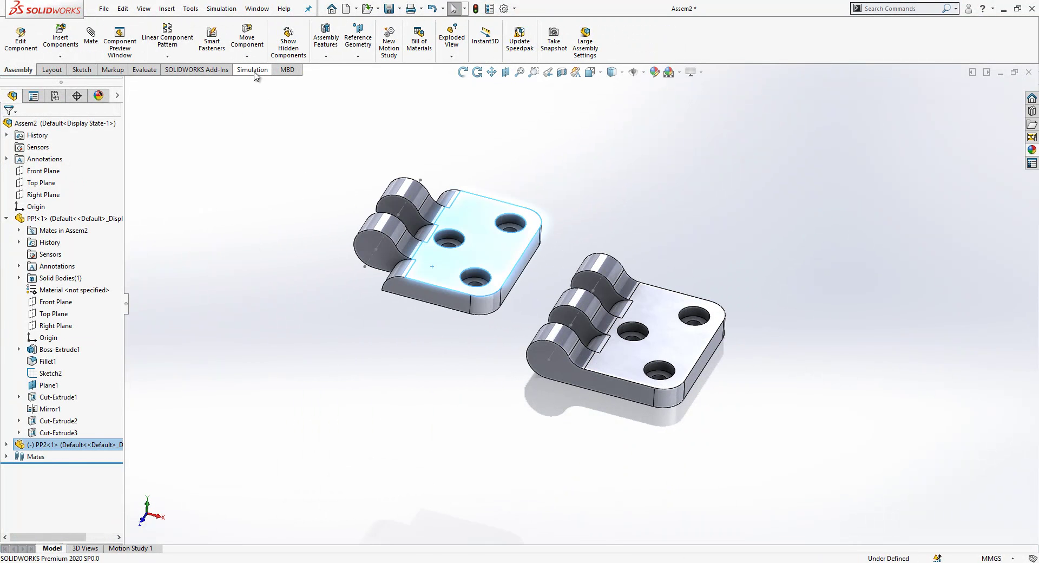
left_click(247, 56)
left_click(270, 81)
left_click_drag(420, 262, 541, 267)
key("Escape")
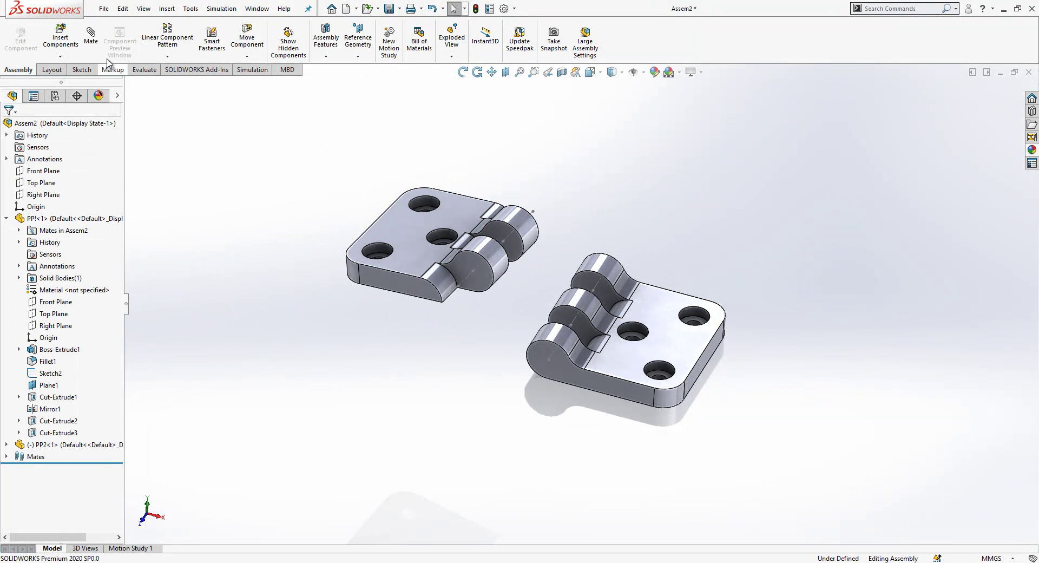
Step: Mate a PP2 knuckle concentric with the end knuckle of PP! and swing the PP2 leaf open until nearly flat
left_click(491, 258)
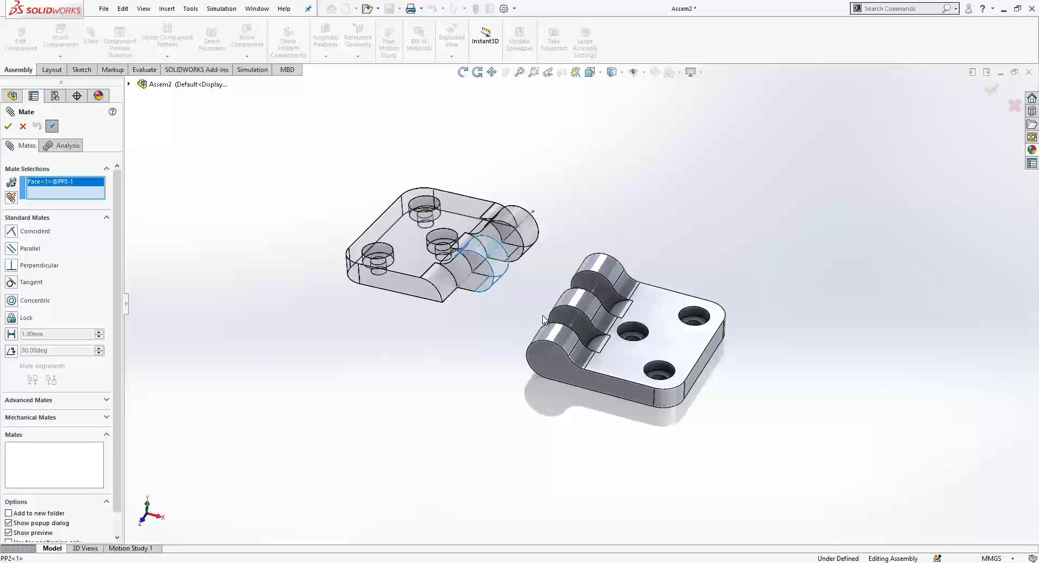
left_click(553, 333)
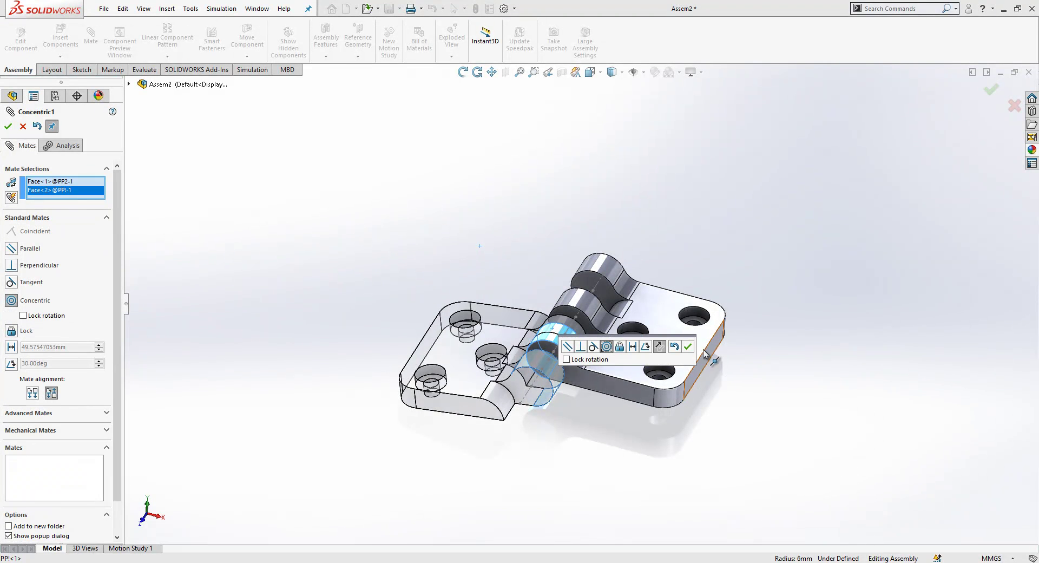
left_click(687, 347)
key("Escape")
left_click_drag(502, 330, 534, 272)
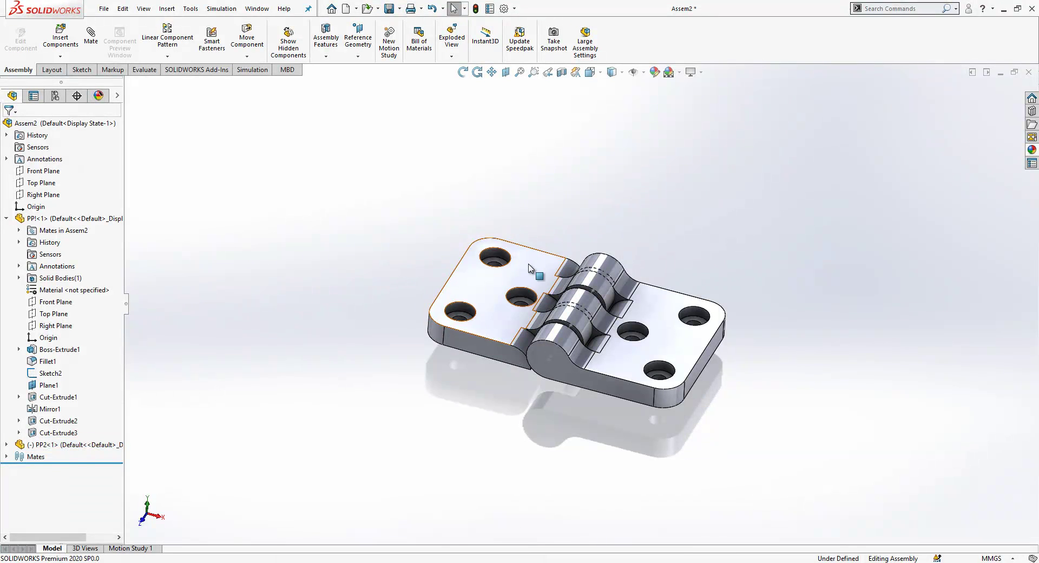
left_click(654, 313, "ctrl")
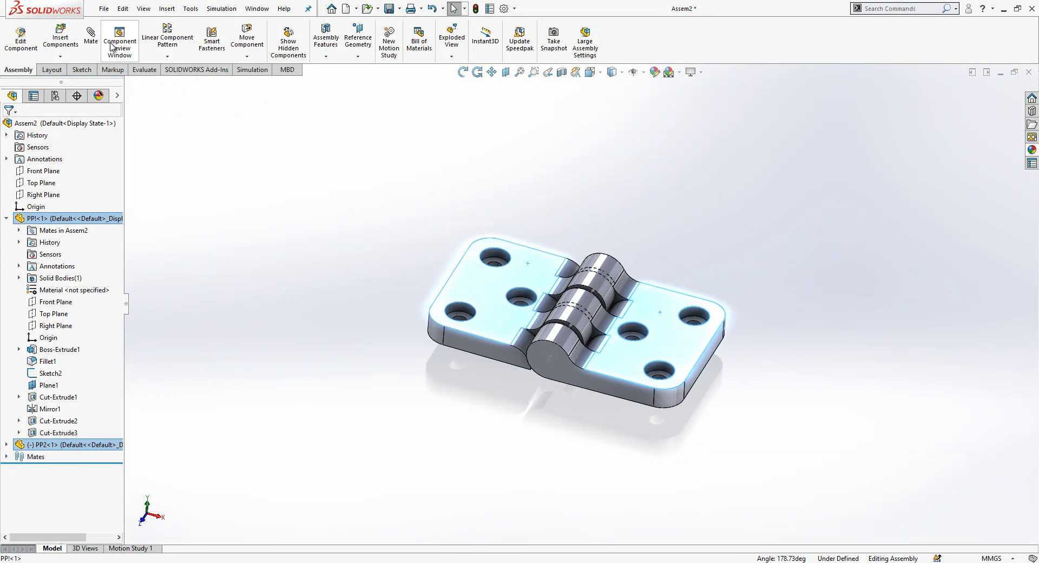
left_click(88, 58)
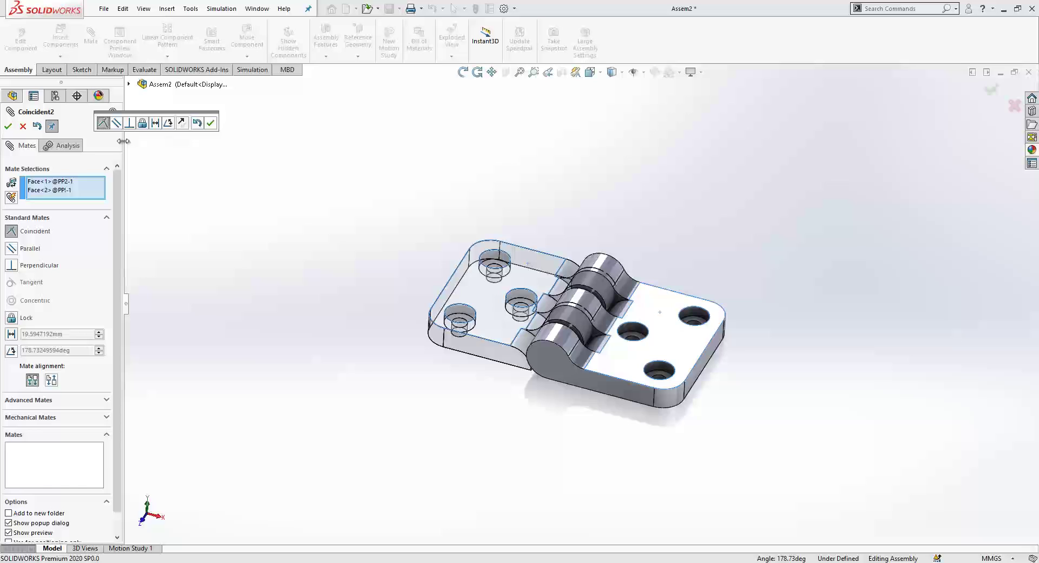
key("Escape")
key("Escape")
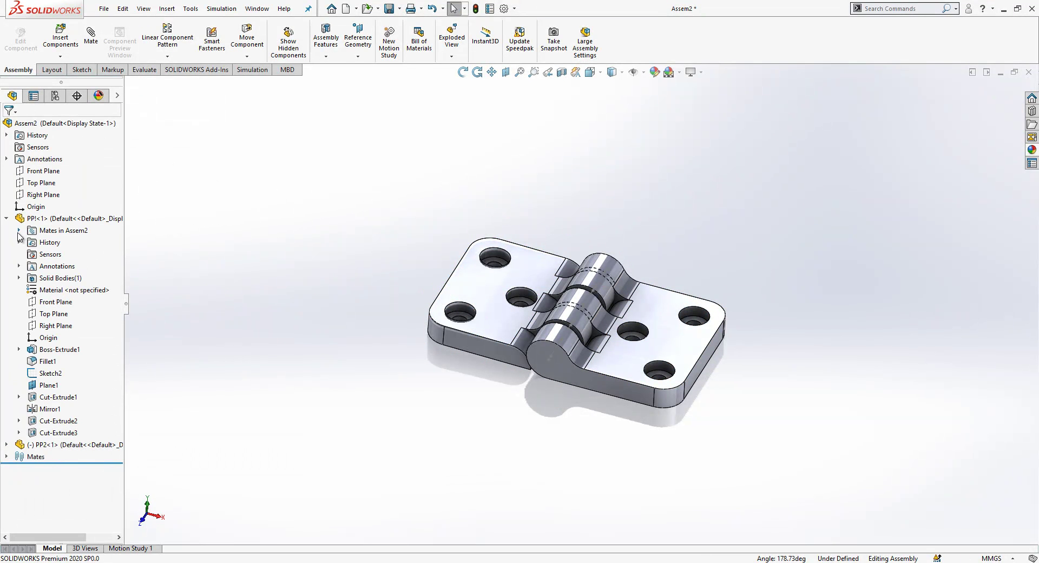
Step: Mate the Front Plane of PP2 coincident with the assembly's Front Plane
left_click(7, 219)
left_click(6, 230)
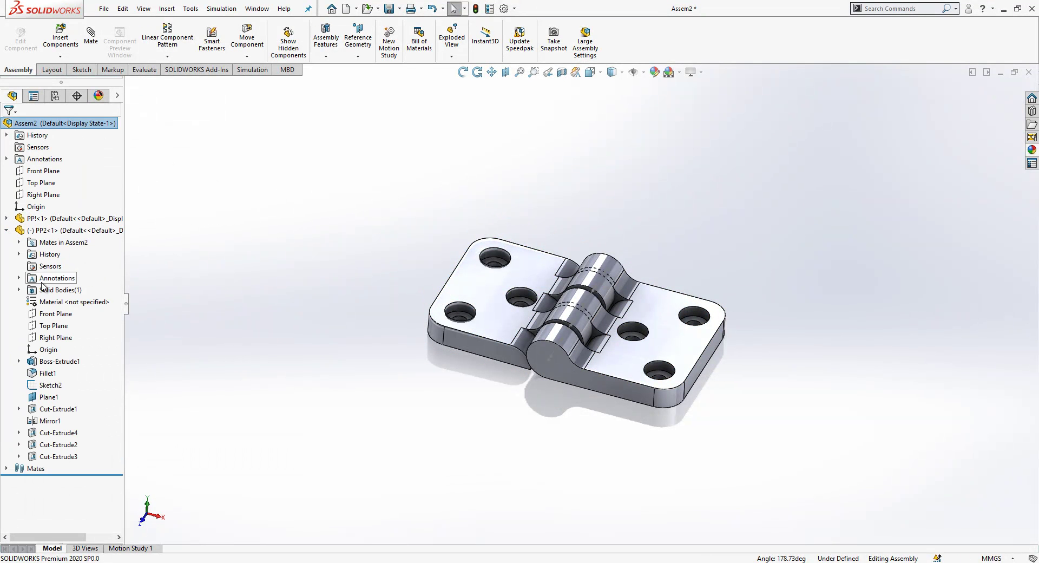
left_click(53, 314)
left_click(43, 171, "ctrl")
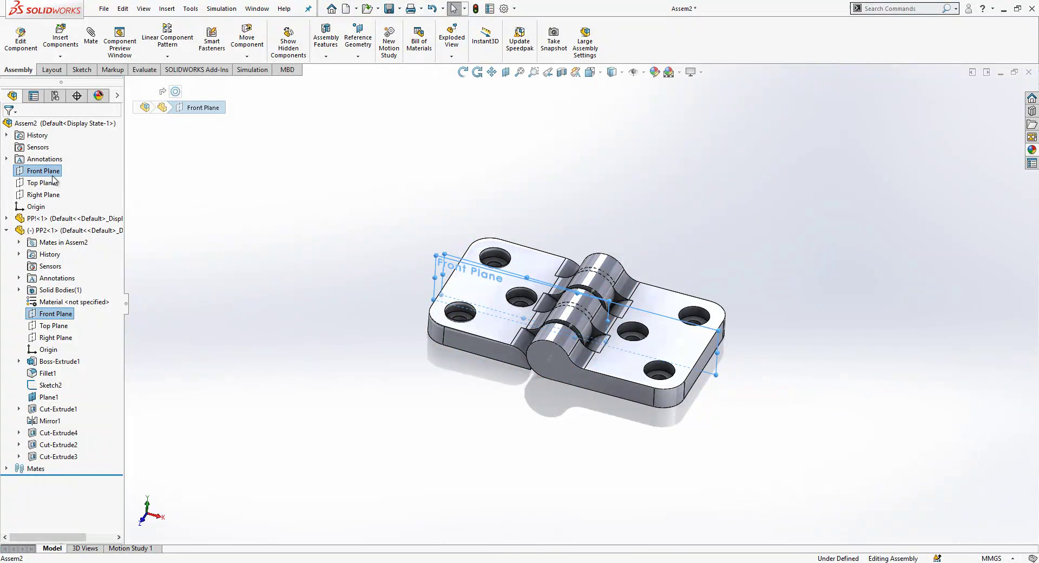
left_click(88, 43)
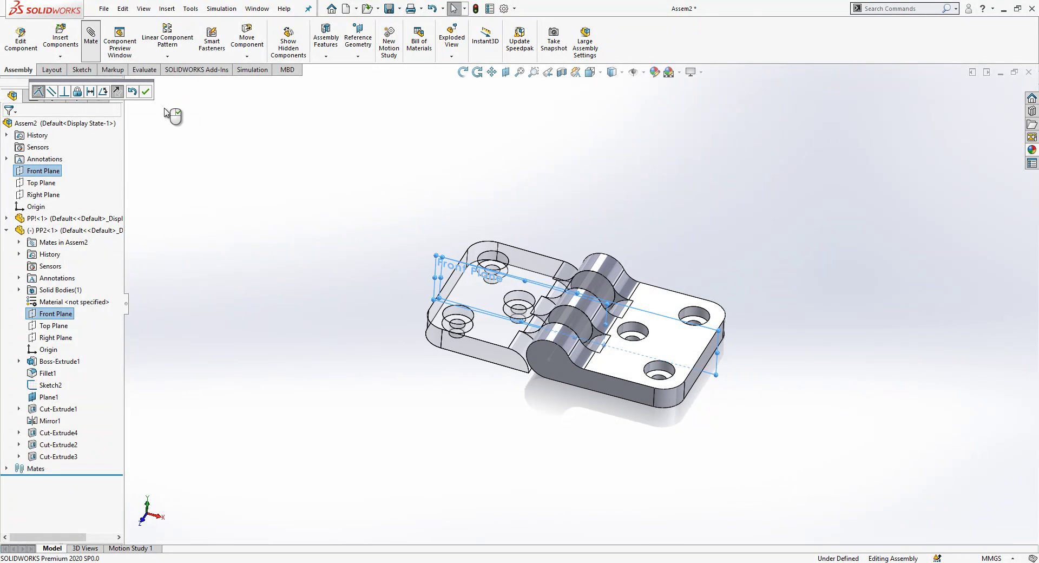
left_click(145, 91)
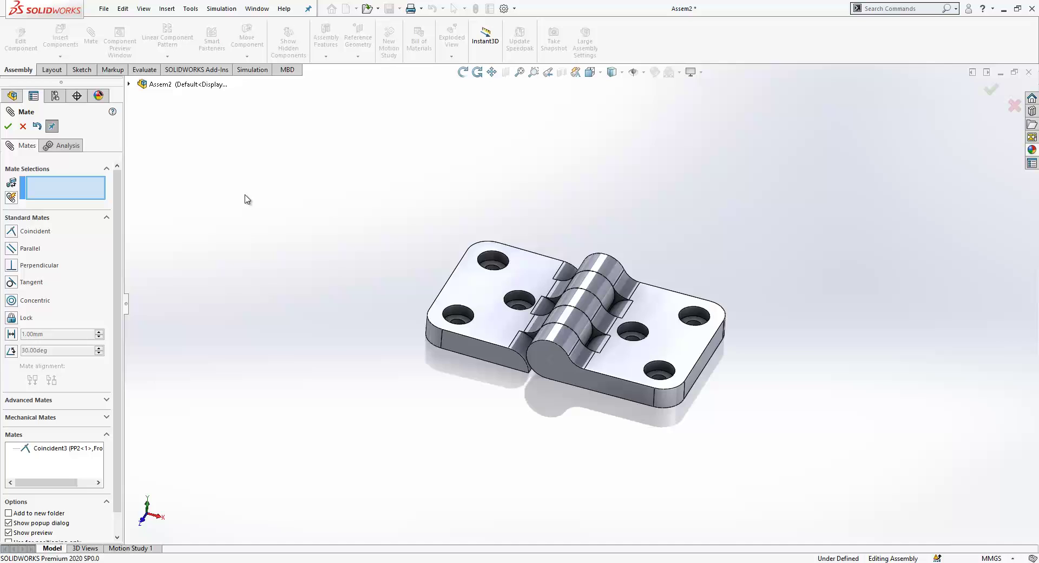
key("Escape")
Step: Swing the PP2 leaf about the knuckle axis to check the hinge motion and the fit of the knuckles
scroll(590, 320, "down", 3)
mouse_move(511, 360)
middle_mouse_down()
mouse_move(559, 304)
mouse_move(529, 329)
mouse_move(617, 289)
middle_mouse_up()
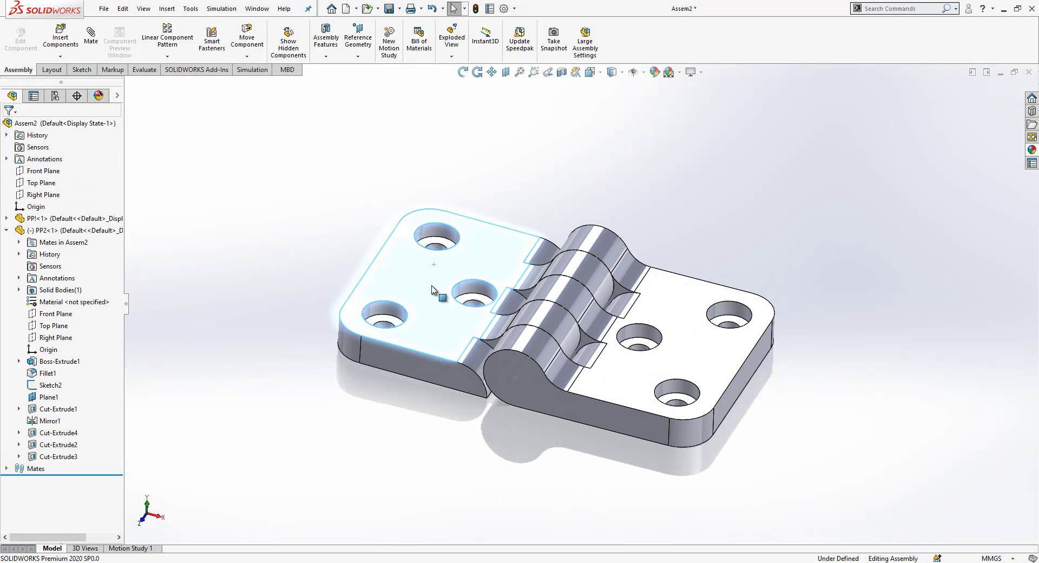
left_click_drag(441, 295, 349, 211)
left_click(349, 211)
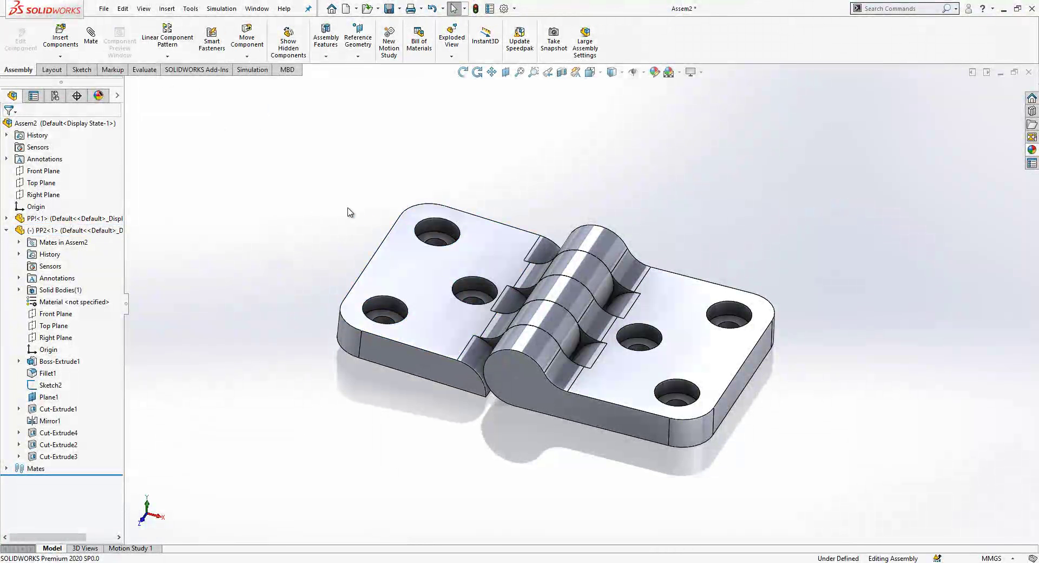
scroll(639, 315, "down", 2)
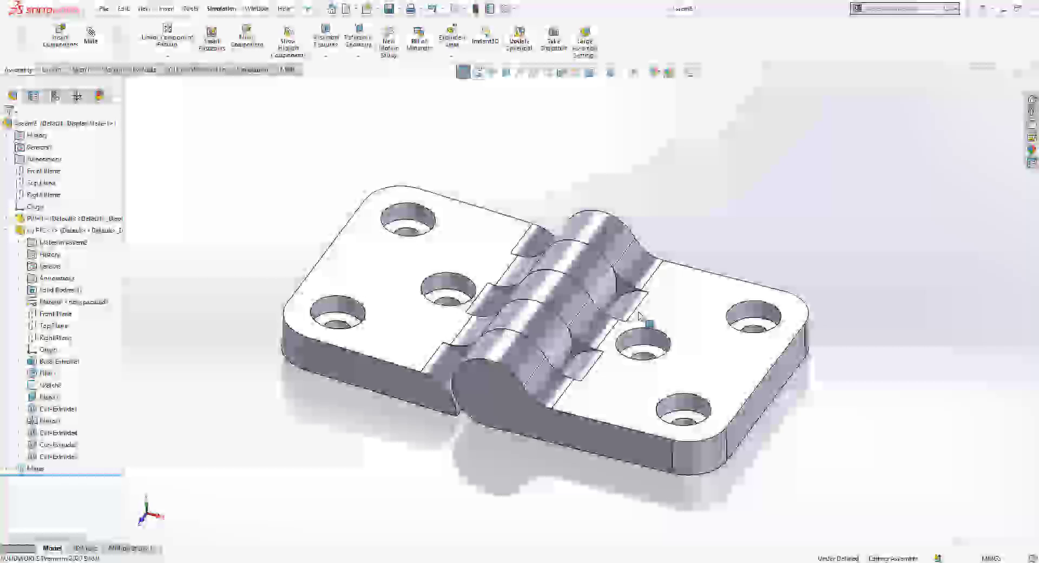
scroll(582, 325, "up", 2)
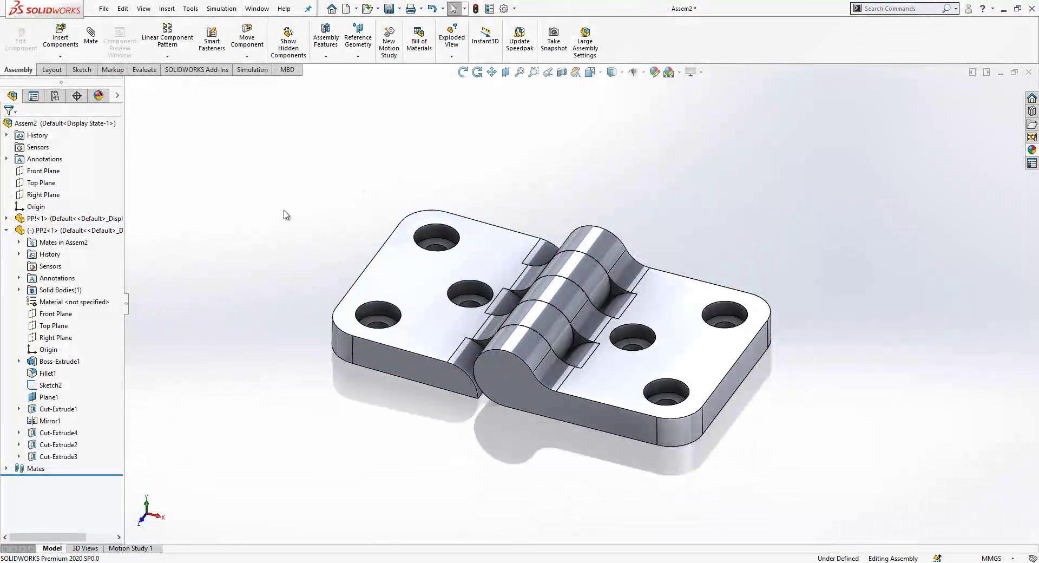
Step: Collapse the PP2 component in the assembly's feature tree and clear the selection
left_click(8, 233)
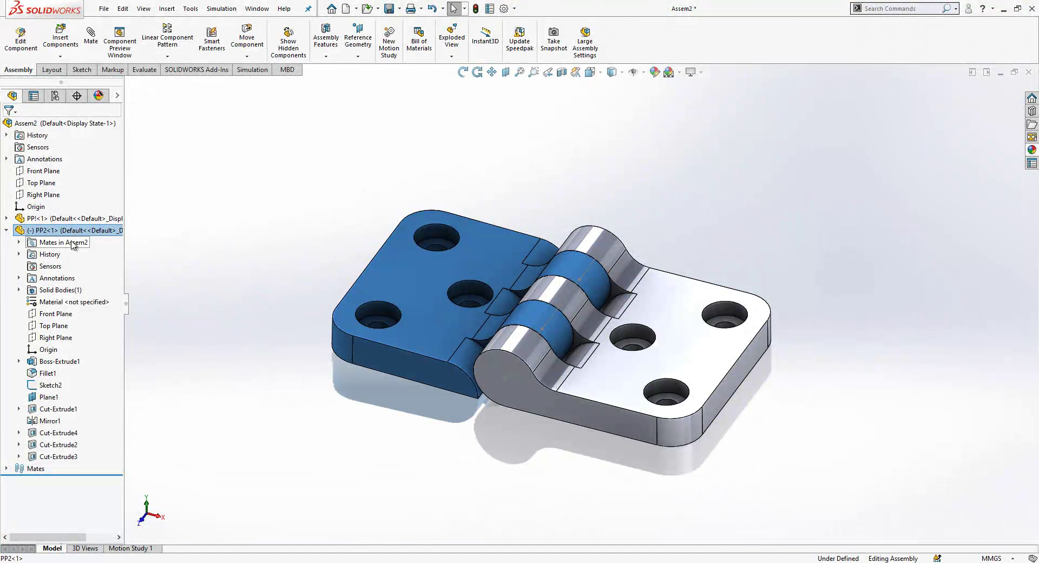
left_click(7, 230)
left_click(319, 339)
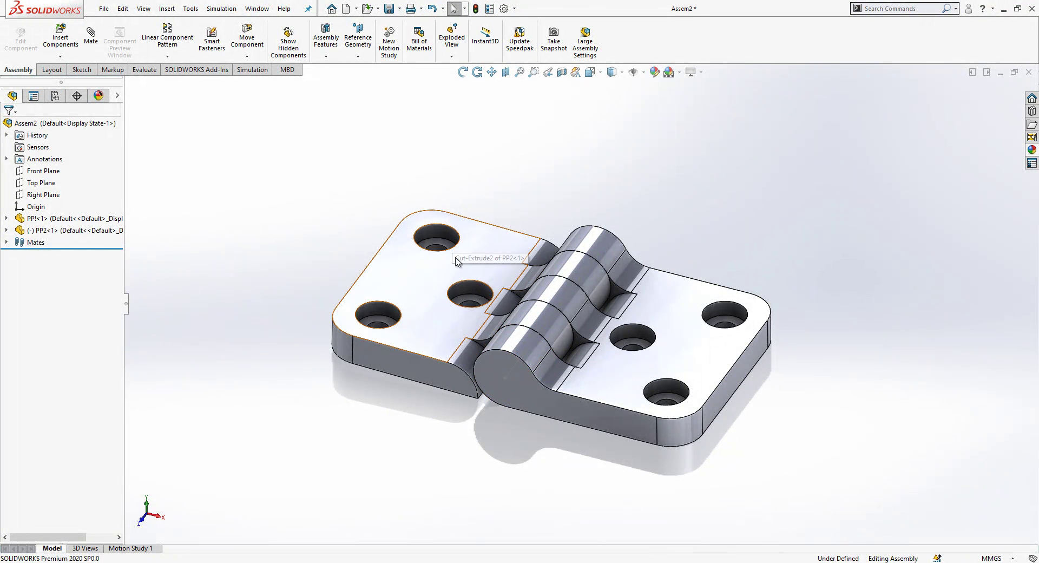
Step: Open the PP! leaf from the assembly in its own part window
middle_click_drag(676, 355, 669, 390)
scroll(738, 251, "up", 2)
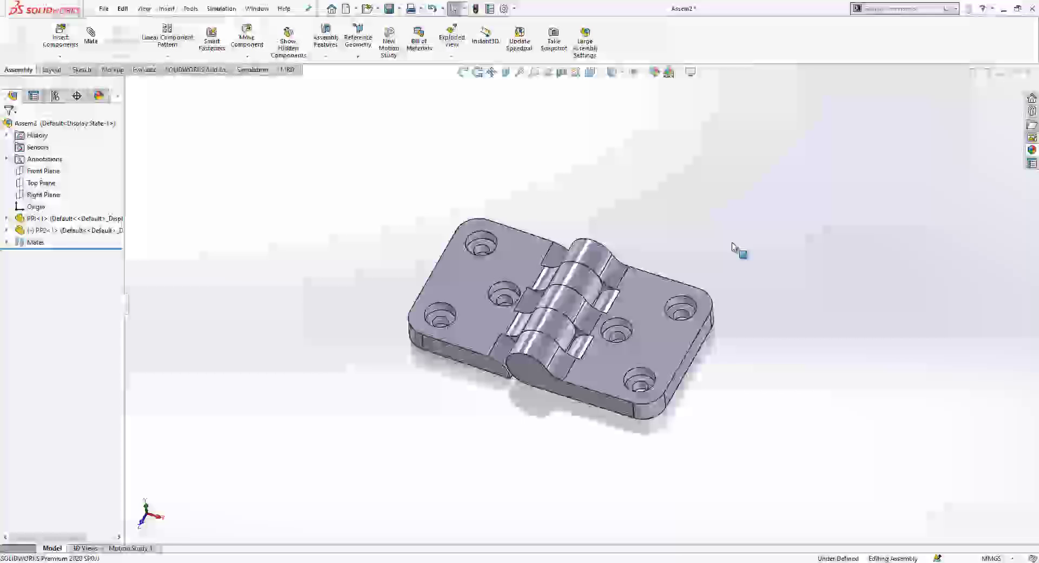
scroll(631, 262, "down", 1)
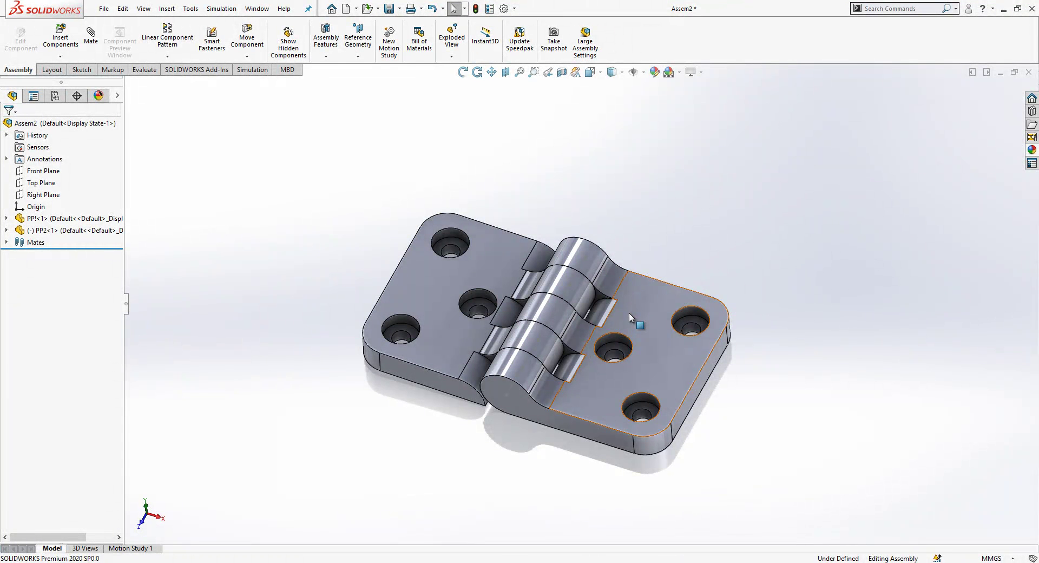
left_click(629, 313)
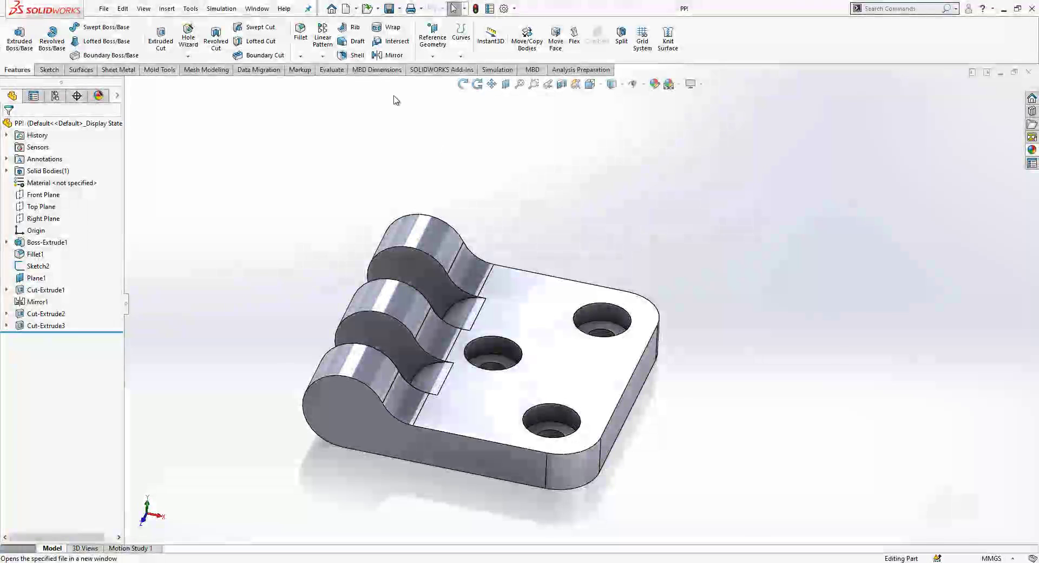
Step: Chamfer the outer edge of the PP! end knuckle, with tangent propagation, by 0.2 mm at 45 degrees
left_click(301, 55)
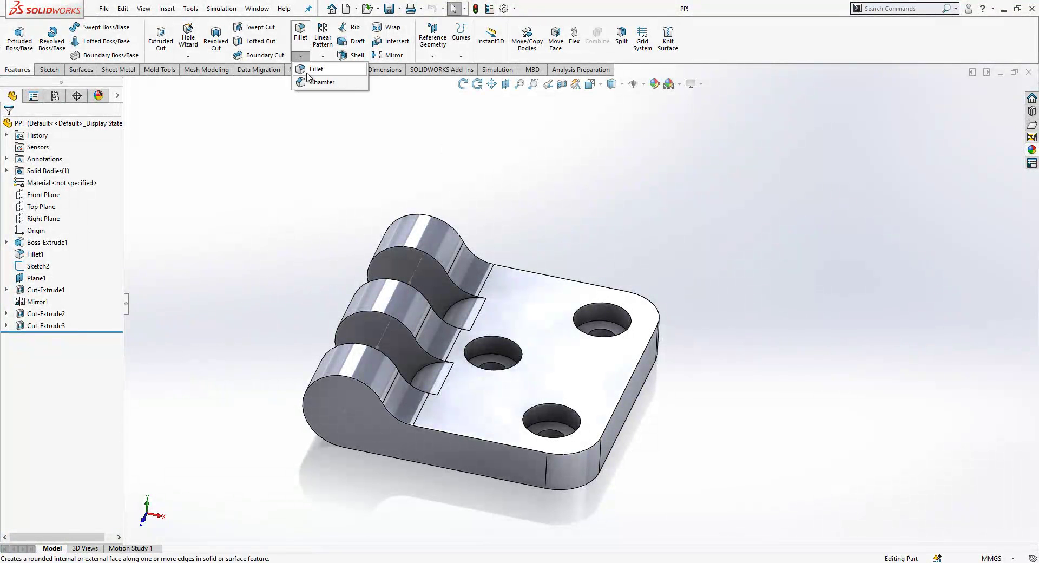
left_click(341, 376)
key("Return")
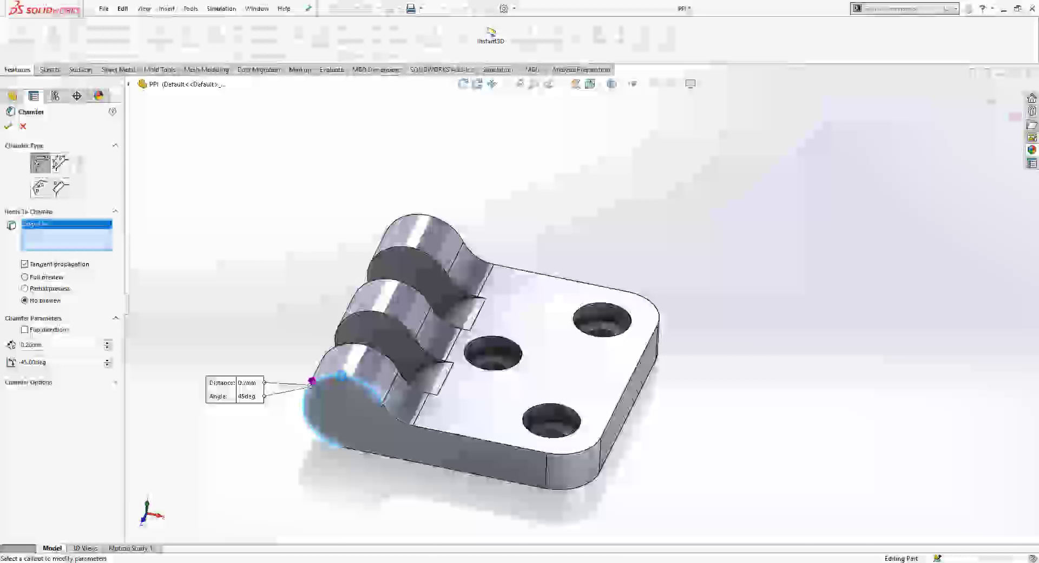
key("Return")
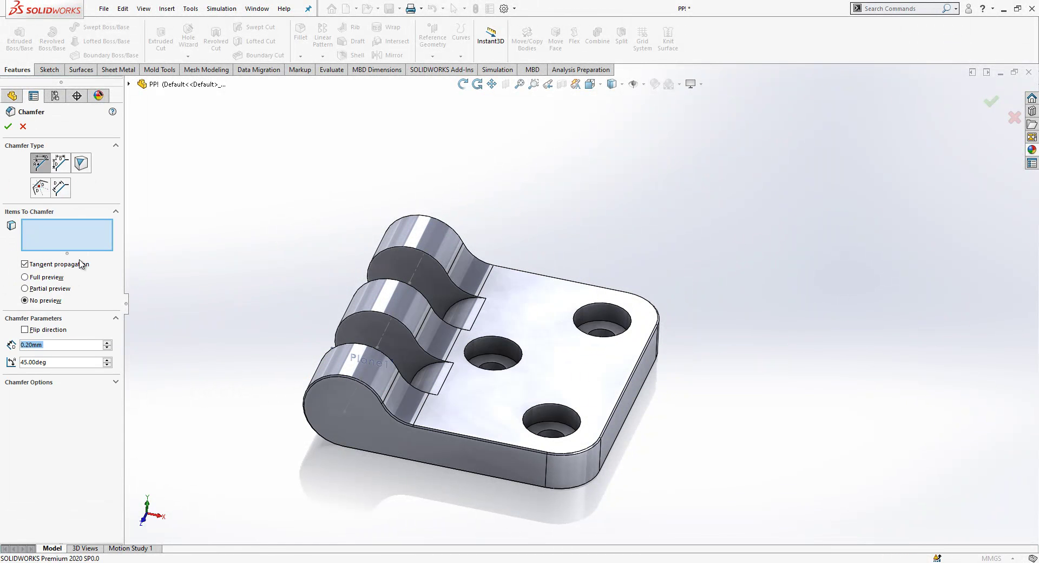
left_click(21, 125)
Step: Set the distance of the outer edge chamfer to 0.7 mm
right_click(32, 339)
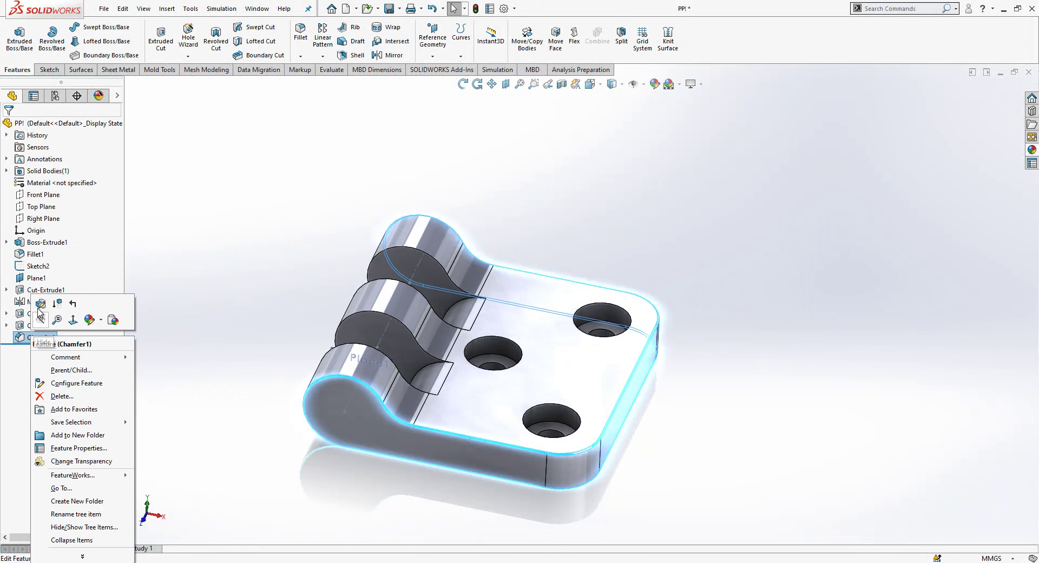
left_click(46, 304)
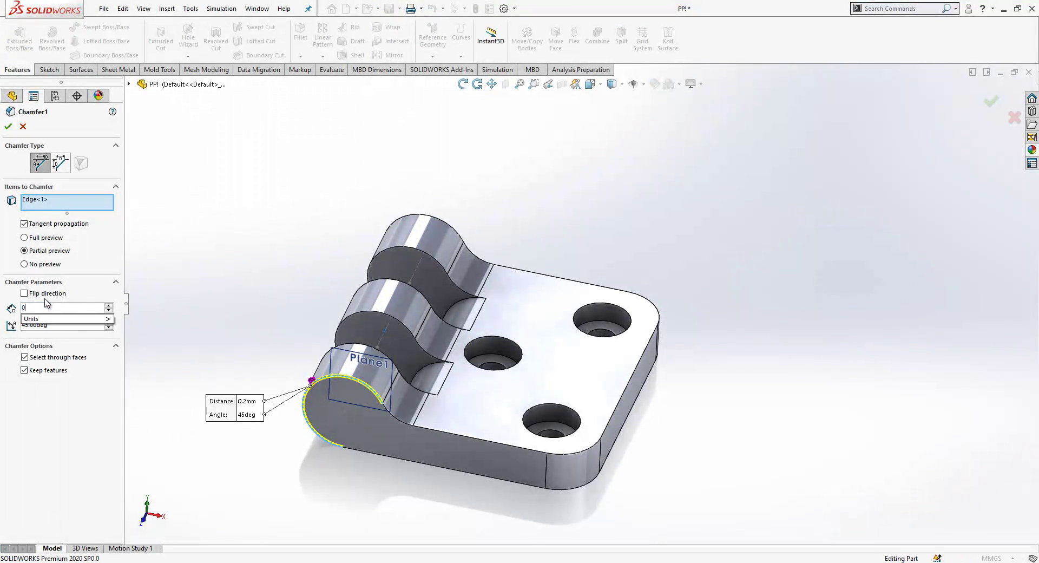
type("0.7")
key("Return")
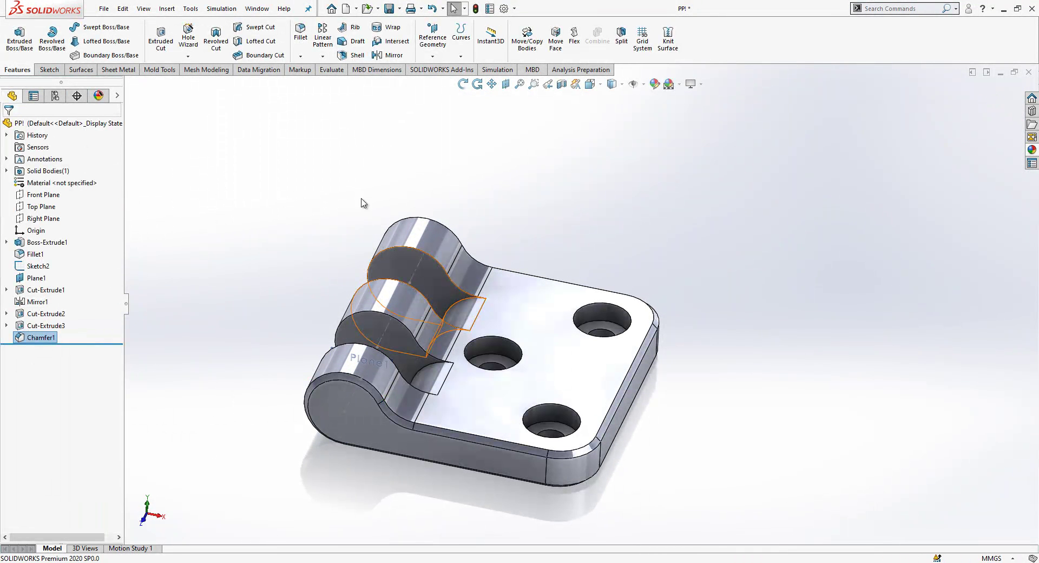
Step: Fillet both borders of the outer edge chamfer with a symmetric 0.25 mm radius
left_click(302, 56)
left_click(317, 67)
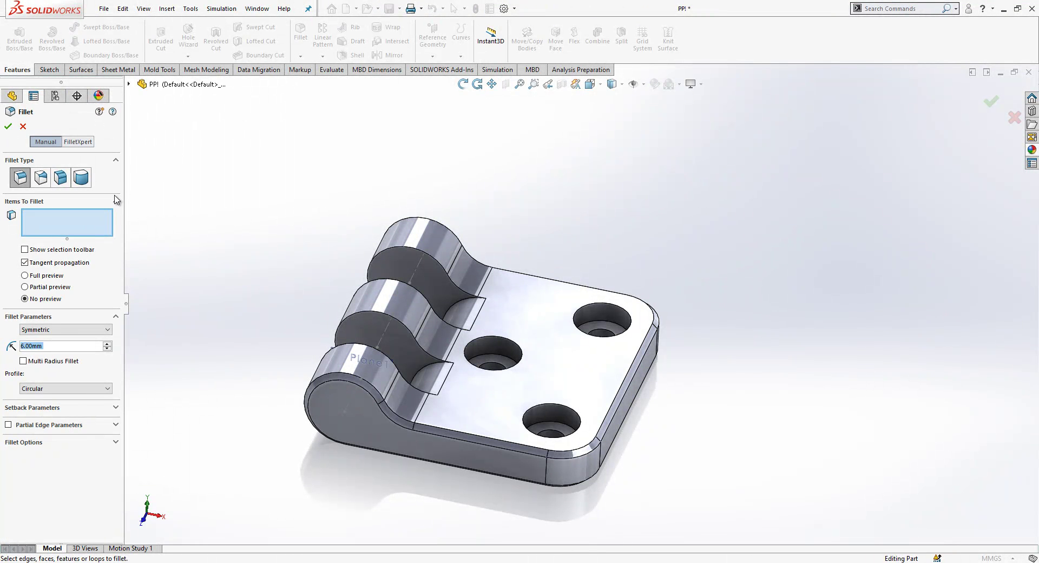
type("0.25")
key("Return")
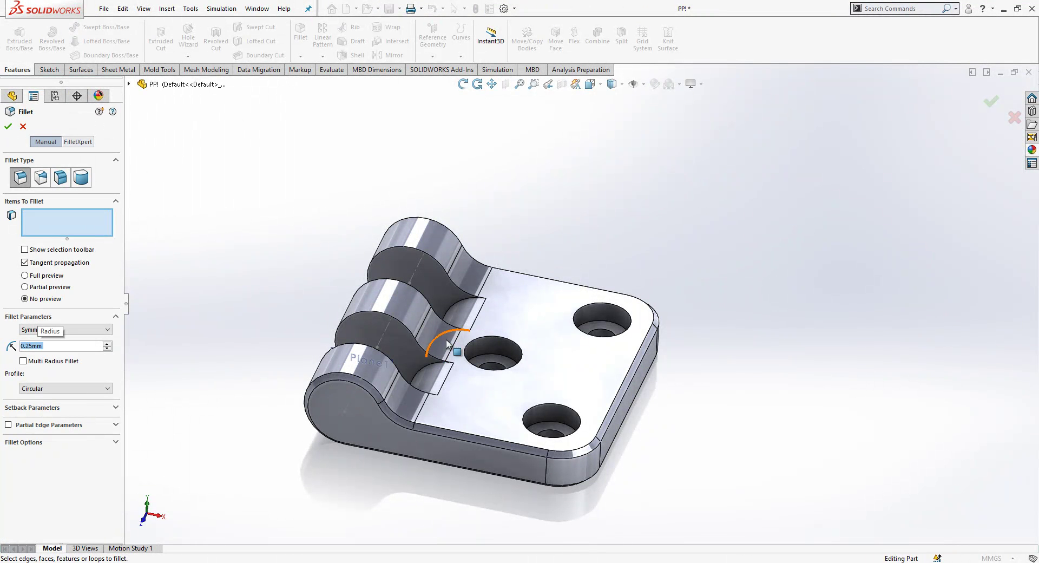
left_click(463, 440)
left_click(464, 443)
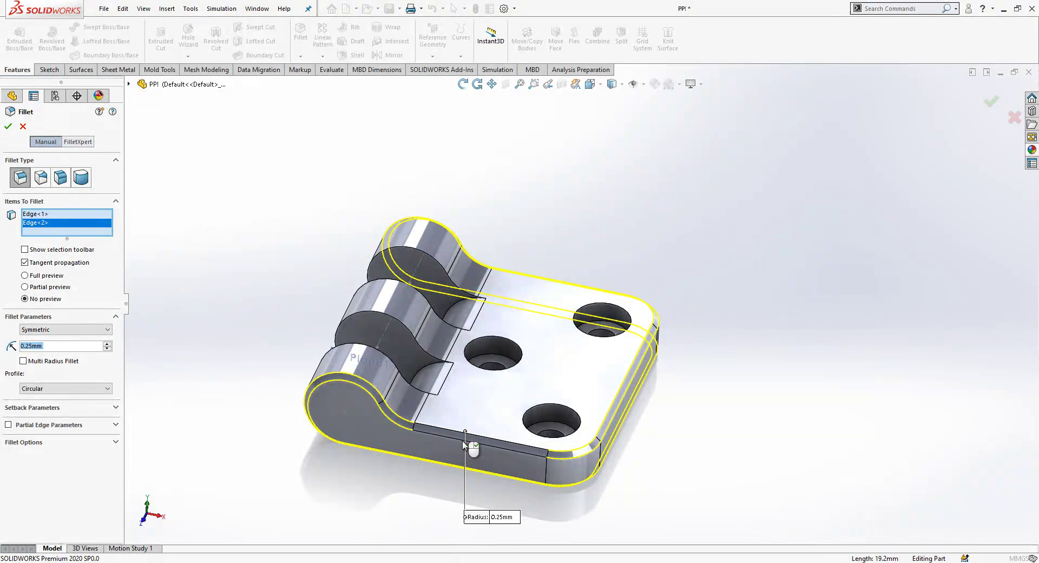
right_click(464, 446)
left_click(378, 480)
scroll(597, 364, "down", 1)
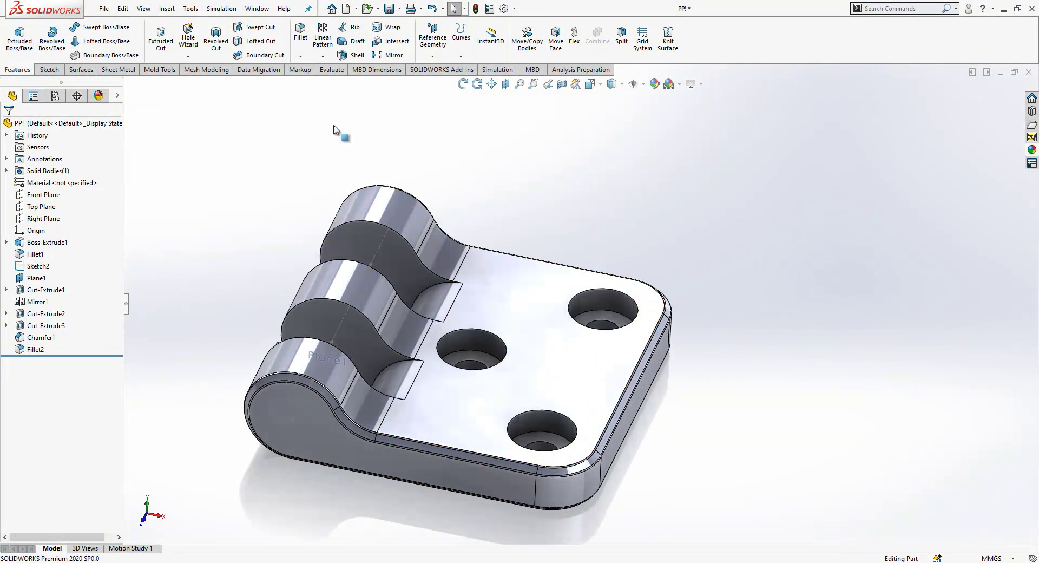
Step: Chamfer the top rims and the counterbore floor edges of the three screw holes by 0.2 mm at 45 degrees
left_click(300, 56)
left_click(319, 82)
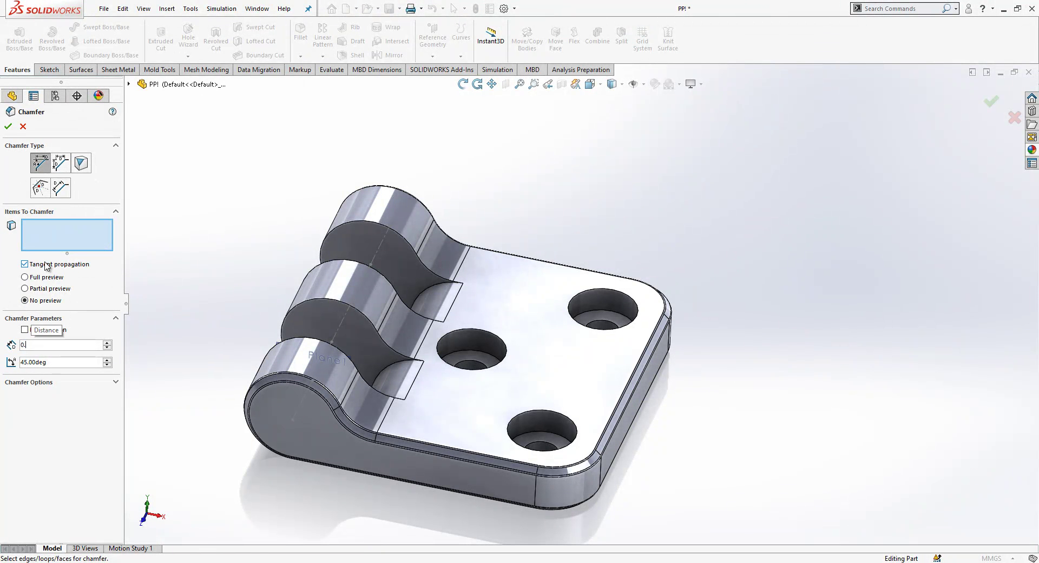
left_click(491, 339)
left_click(477, 366)
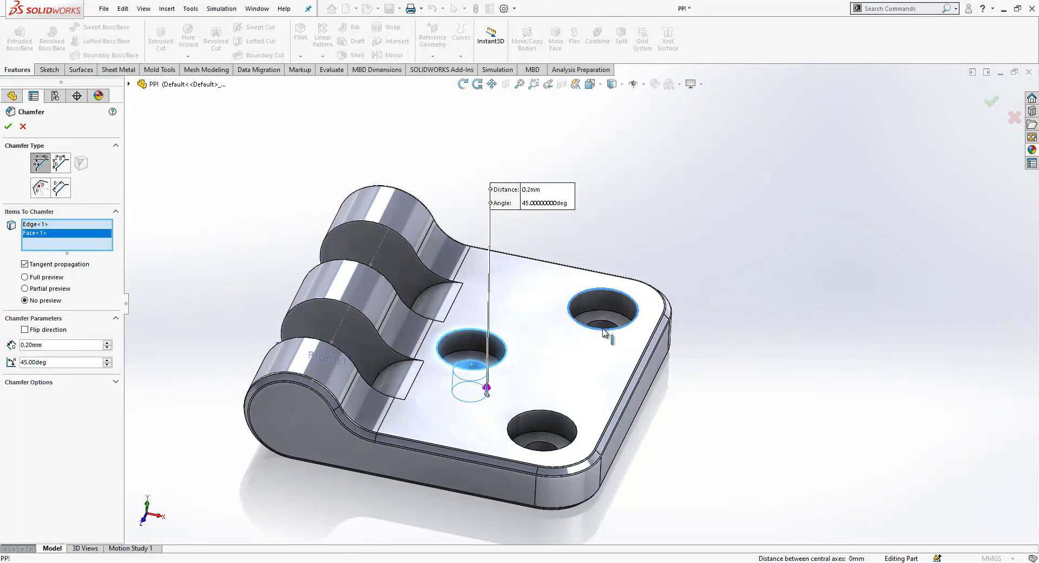
left_click(605, 330)
left_click(609, 346)
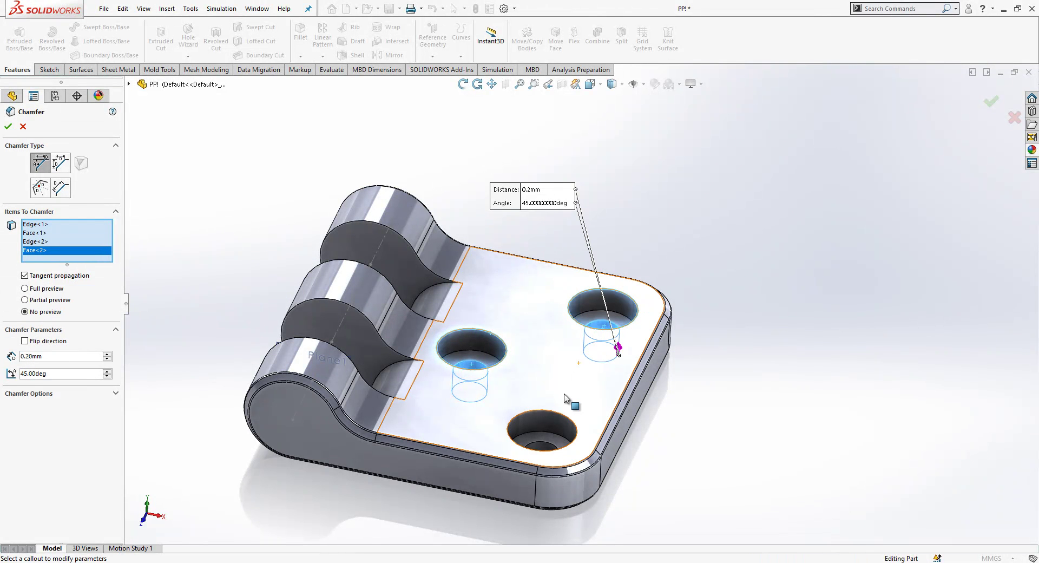
left_click(546, 449)
left_click(560, 415)
middle_click_drag(558, 433, 543, 463)
key("Return")
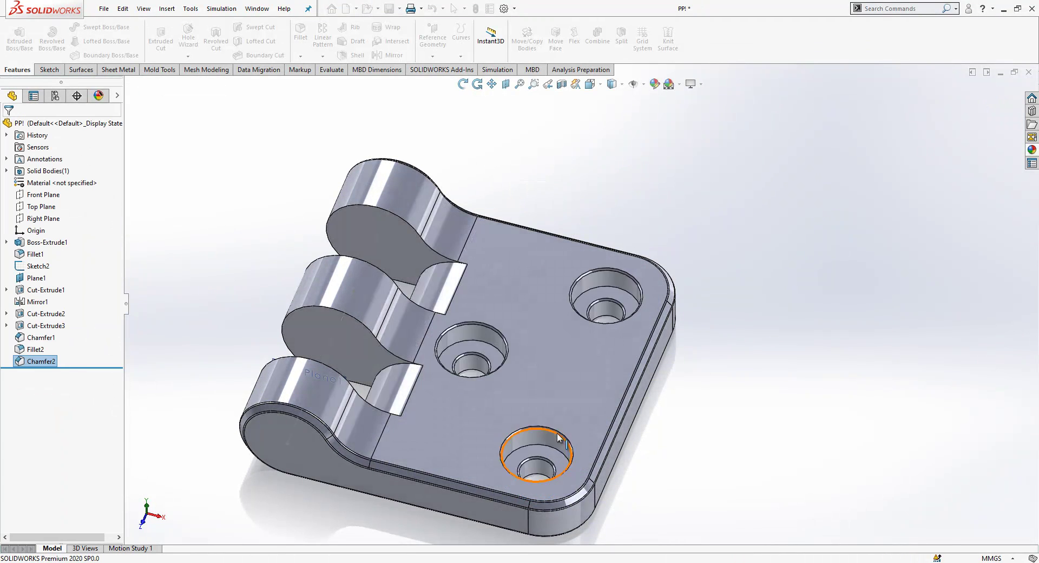
Step: Sketch a circle about 5.4 mm in diameter on the inner face of the end knuckle, centred on the knuckle axis
scroll(551, 422, "down", 4)
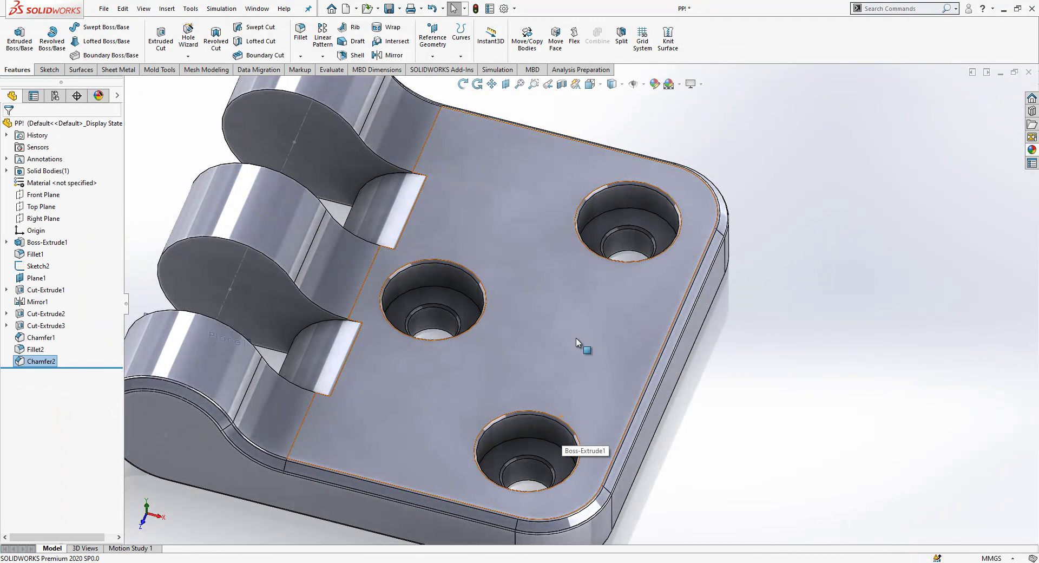
scroll(576, 338, "up", 5)
mouse_move(577, 356)
middle_mouse_down()
mouse_move(559, 318)
mouse_move(541, 330)
mouse_move(573, 358)
middle_mouse_up()
scroll(378, 192, "down", 2)
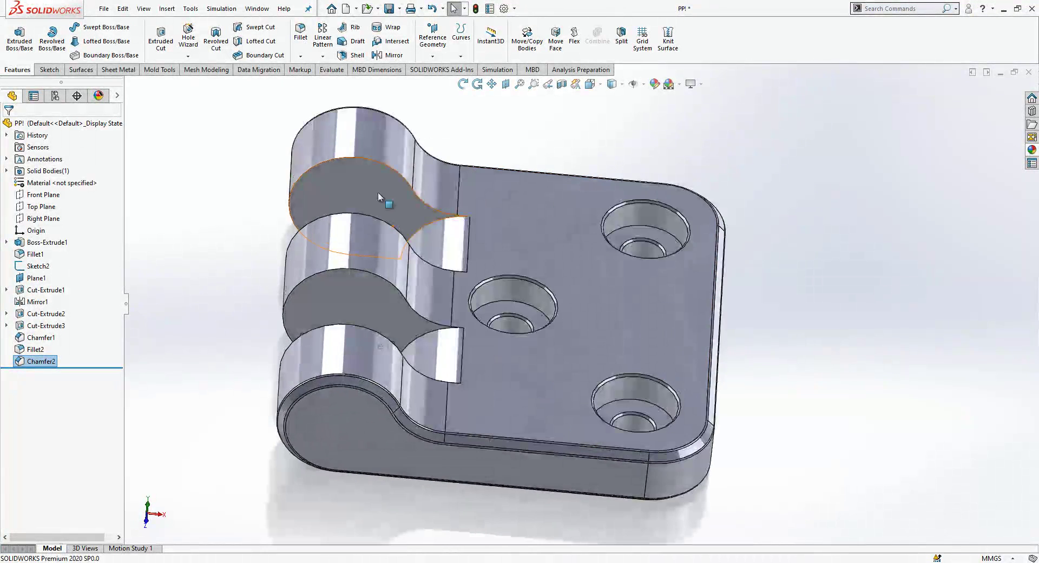
left_click(377, 192)
left_click(431, 169)
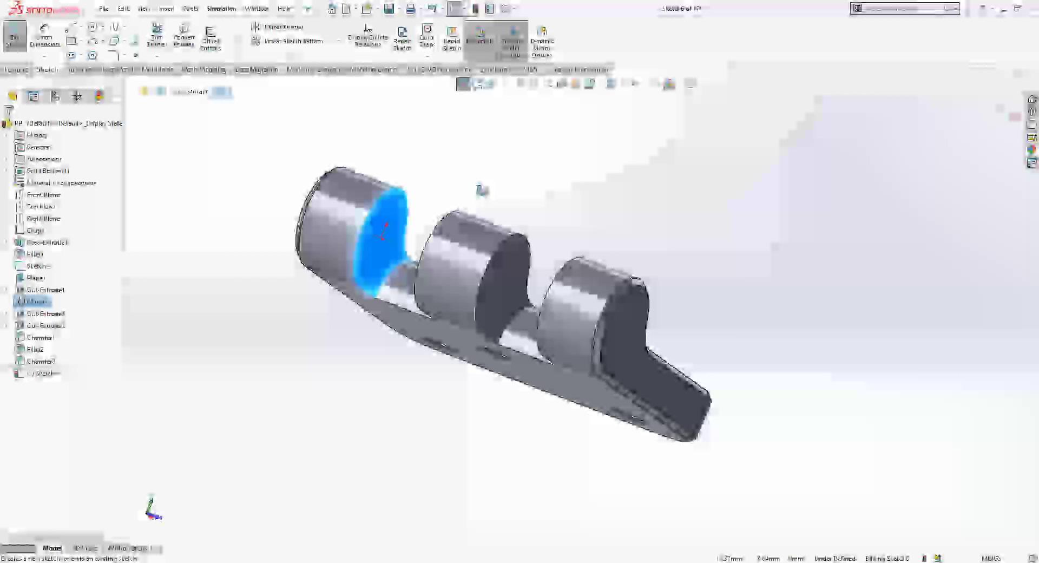
left_click(93, 27)
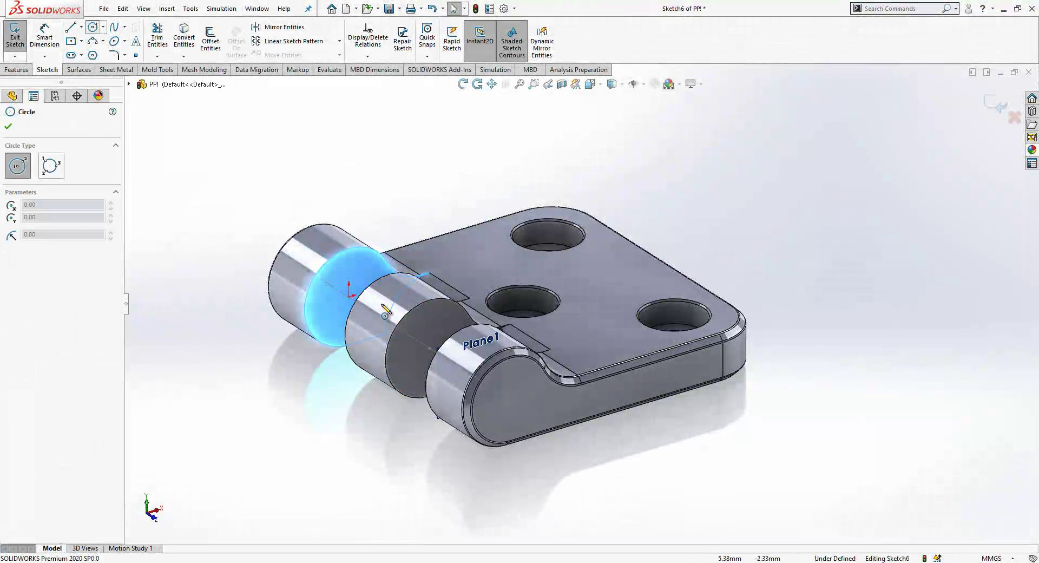
left_click(362, 277)
Step: Dimension the circle on the knuckle face to a diameter of 5 mm
right_click_drag(331, 368, 332, 327)
left_click(340, 319)
left_click(377, 206)
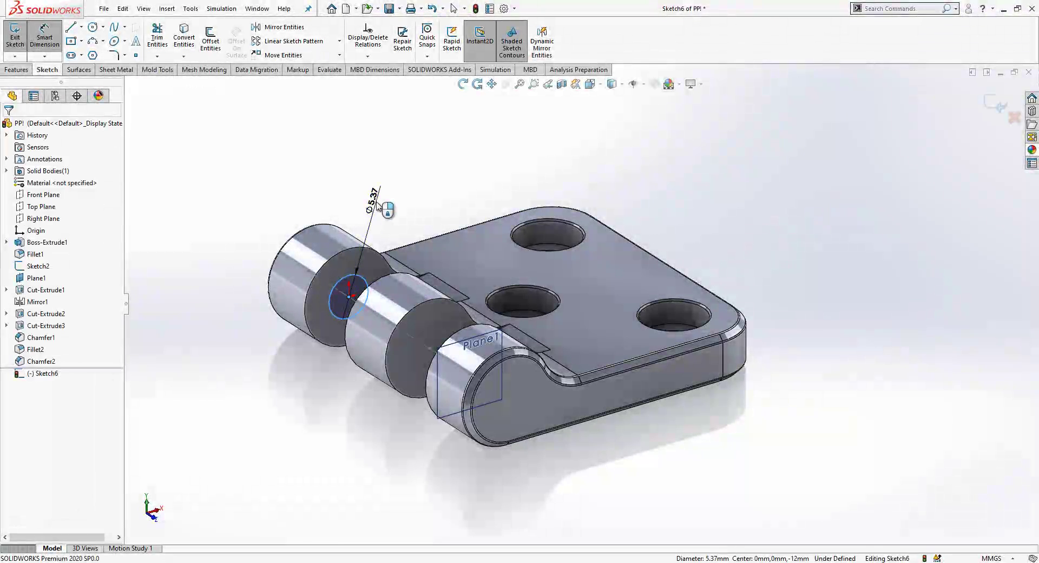
left_click(378, 204)
type("5")
key("Return")
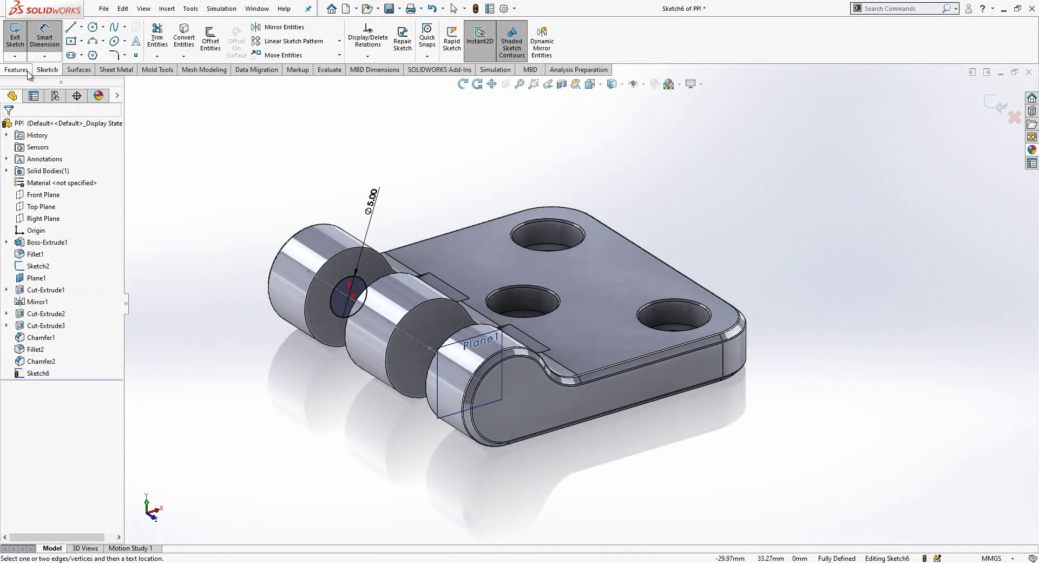
Step: Extrude the 5 mm circle 2 mm from the end knuckle's inner face as a merged pin boss
left_click(16, 69)
left_click(20, 39)
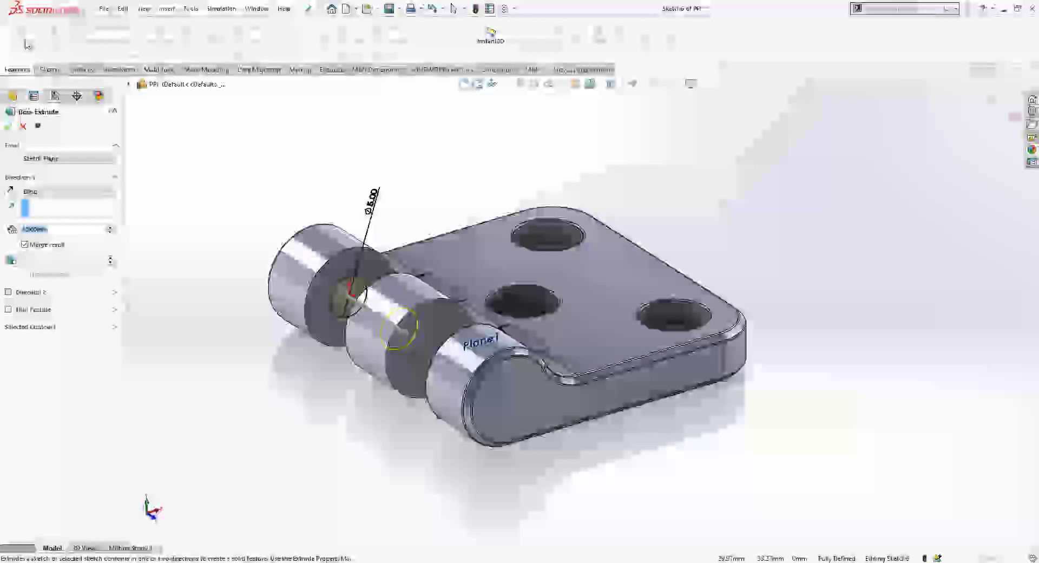
type("2")
key("Return")
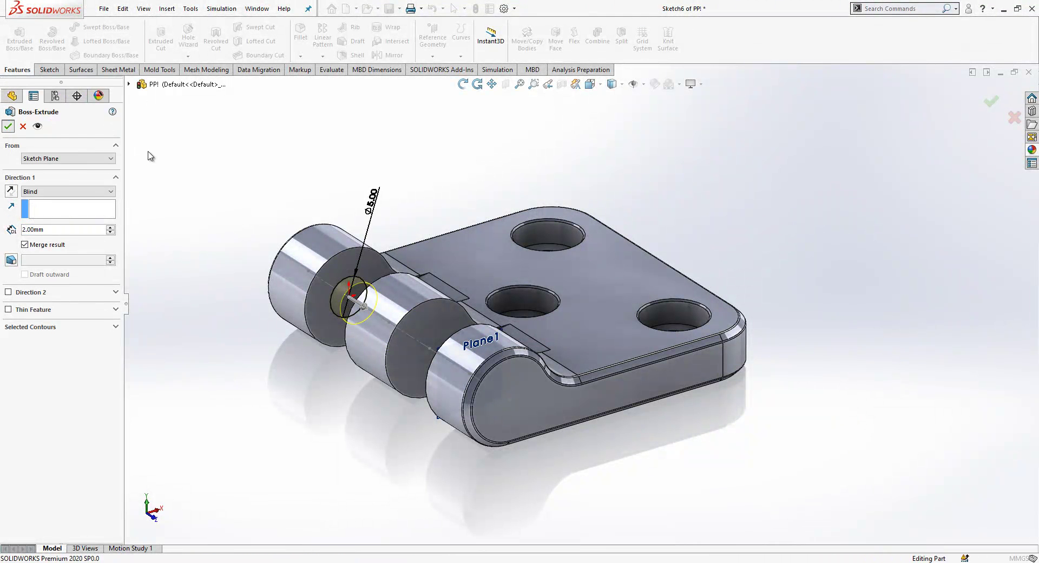
left_click(9, 126)
Step: Mirror the pin boss about the Front Plane onto the opposite end knuckle
left_click(46, 373)
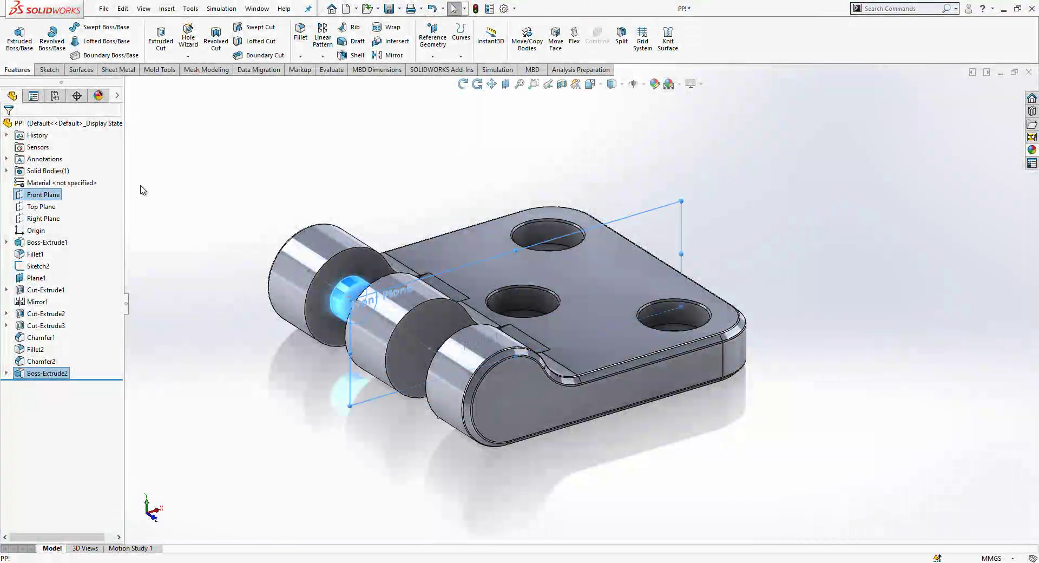
left_click(387, 58)
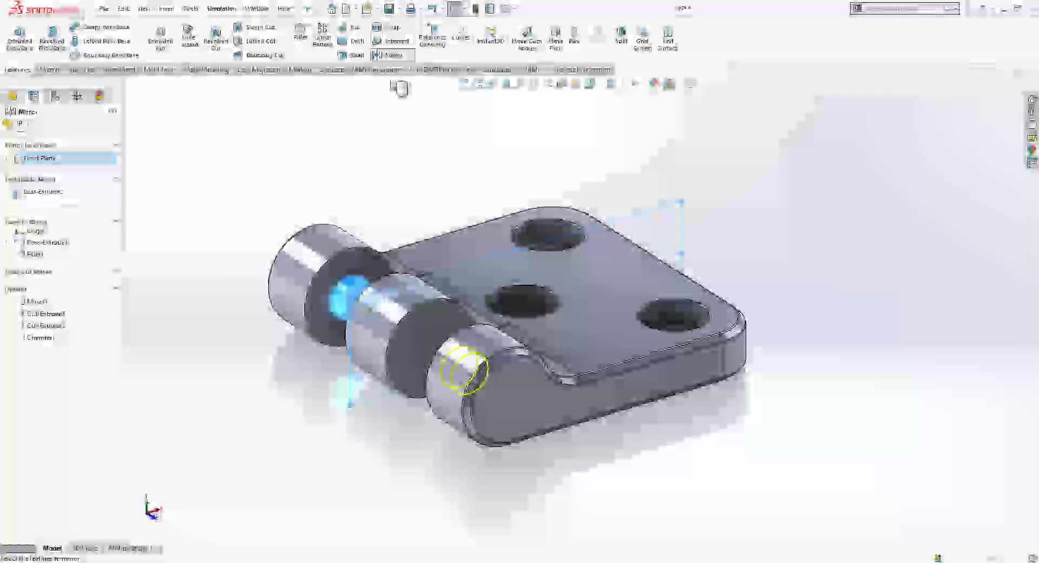
key("Return")
Step: Start a sketch on the Front Plane and convert the circular edge of the end knuckle's pin boss into it
middle_click_drag(471, 463, 519, 437)
left_click(51, 196)
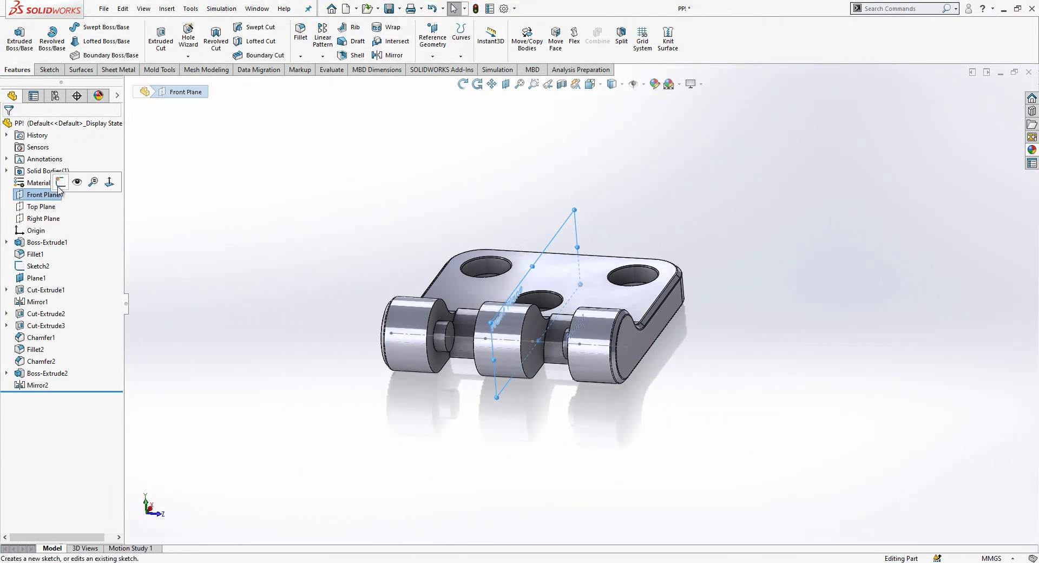
left_click(90, 181)
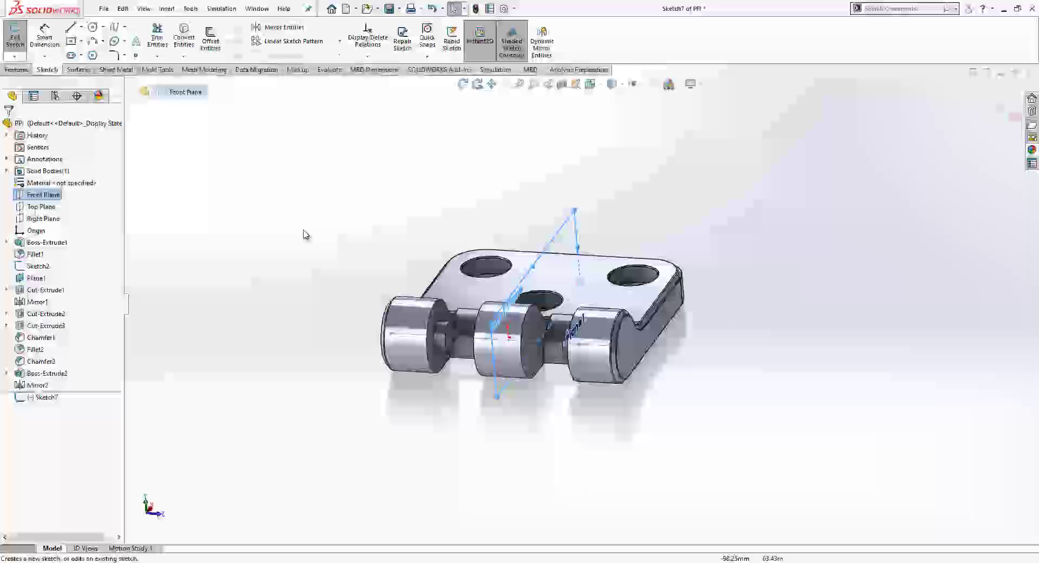
left_click(446, 332)
left_click(189, 41)
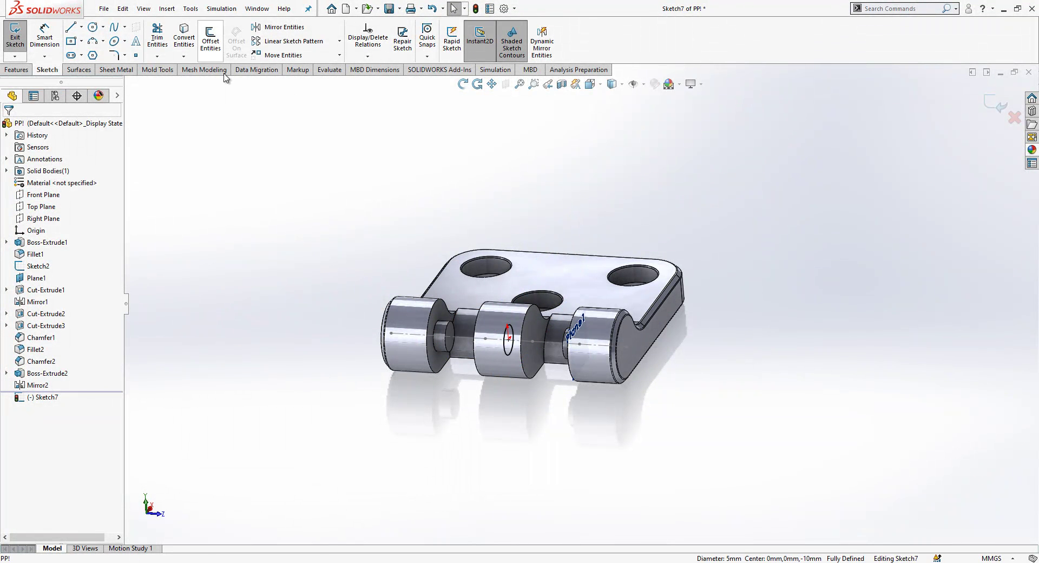
Step: Extrude the converted circle 12 mm with the Mid Plane condition to form pin bosses on both sides of the middle knuckle
left_click(30, 68)
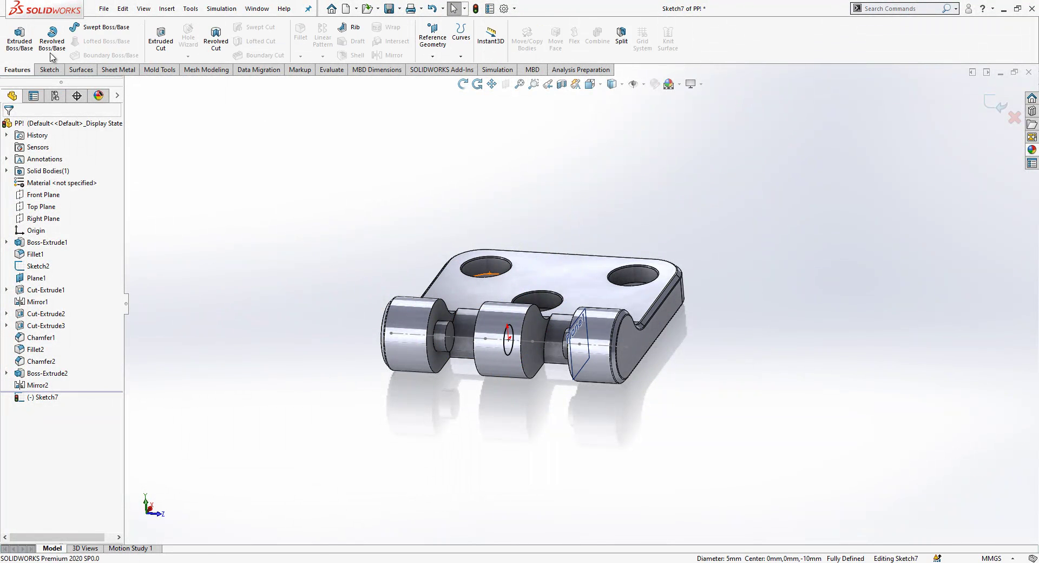
left_click(19, 35)
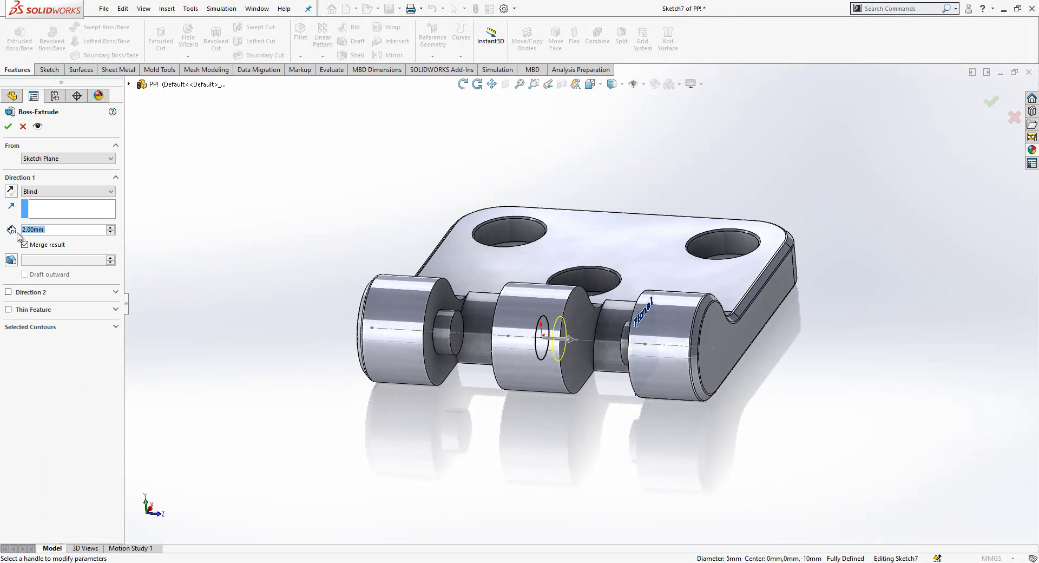
left_click(79, 190)
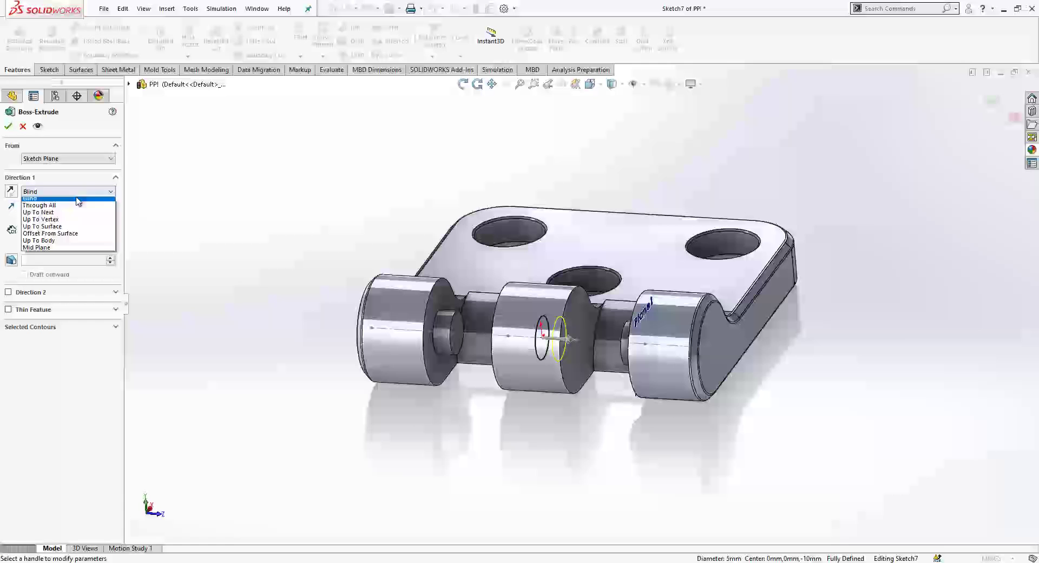
left_click(68, 251)
type("12")
key("Return")
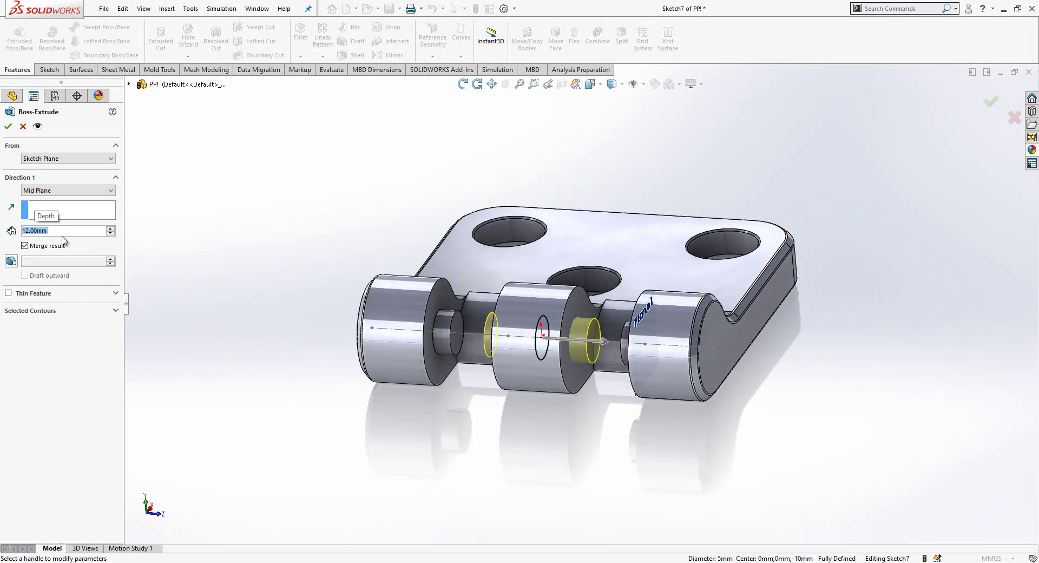
key("Return")
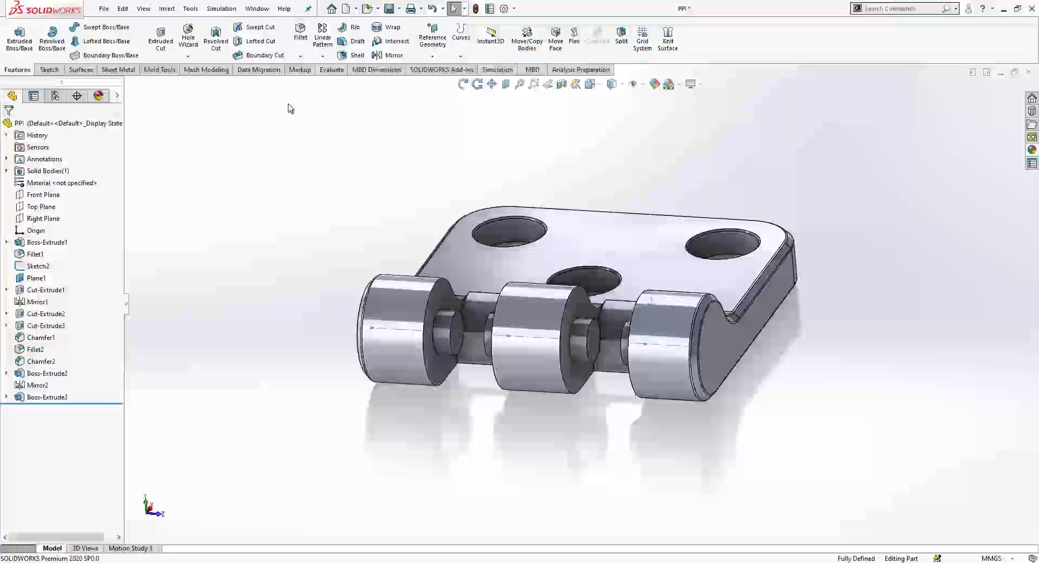
Step: Chamfer the end edges of all four pin bosses between the knuckles by 0.25 mm at 45 degrees
left_click(301, 56)
left_click(306, 84)
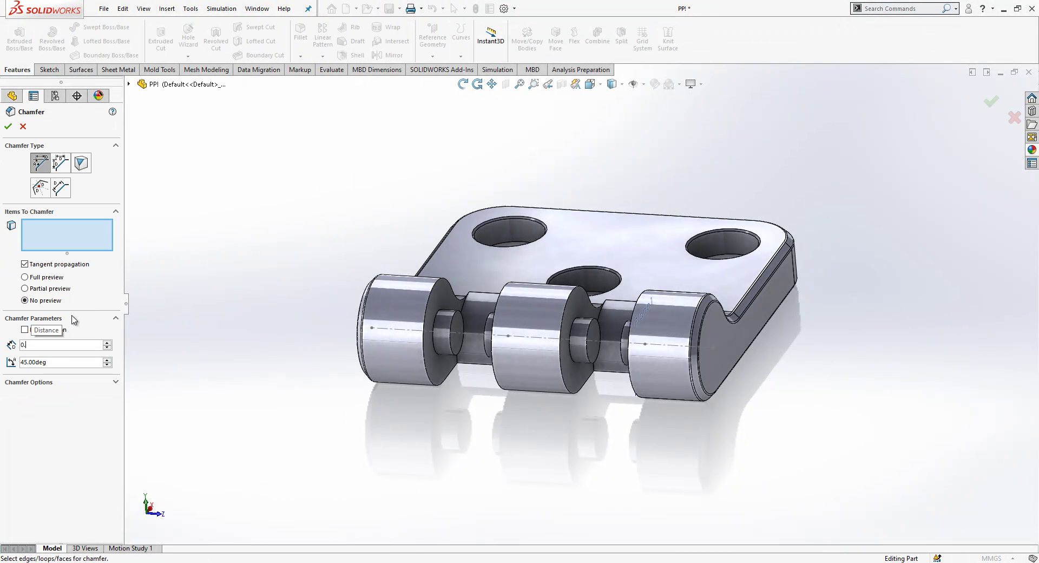
scroll(428, 332, "down", 3)
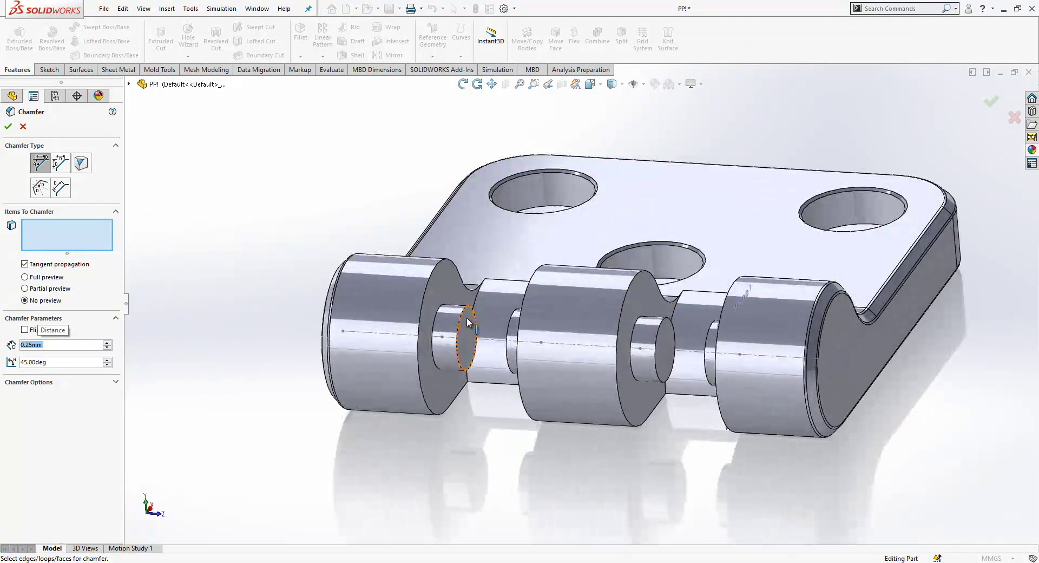
left_click(464, 338)
left_click(672, 342)
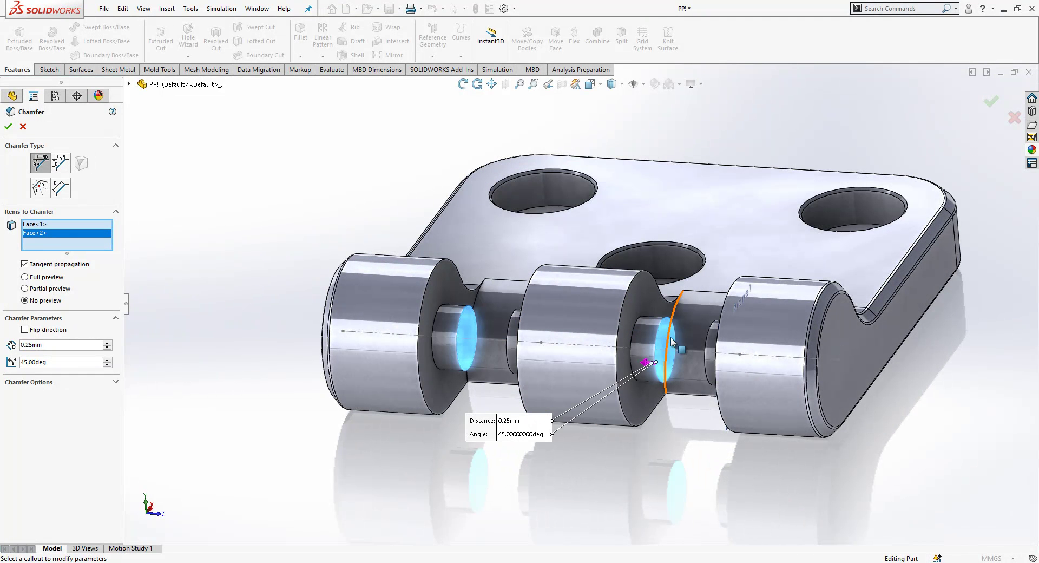
left_click(707, 345)
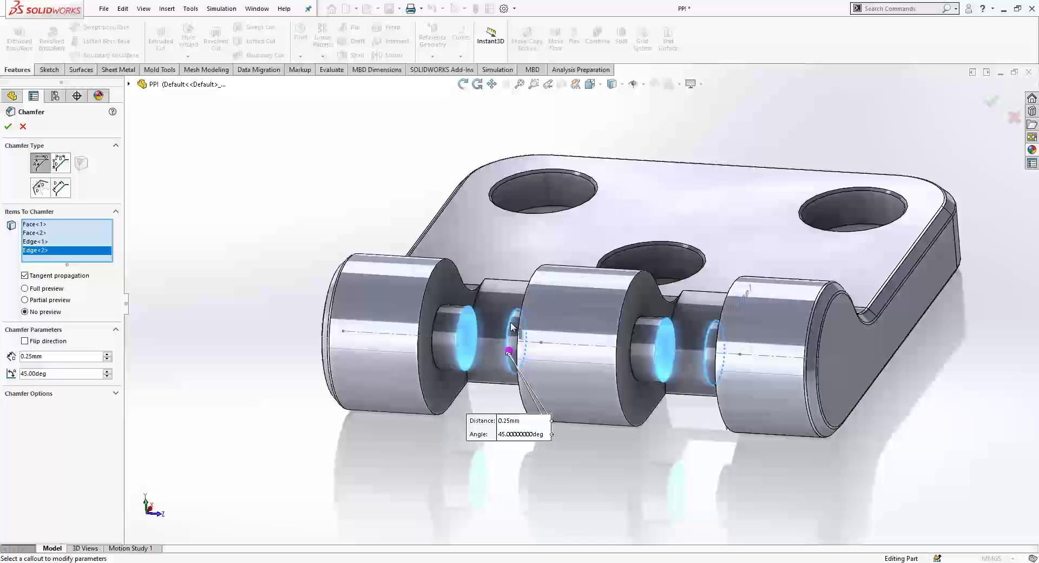
key("Return")
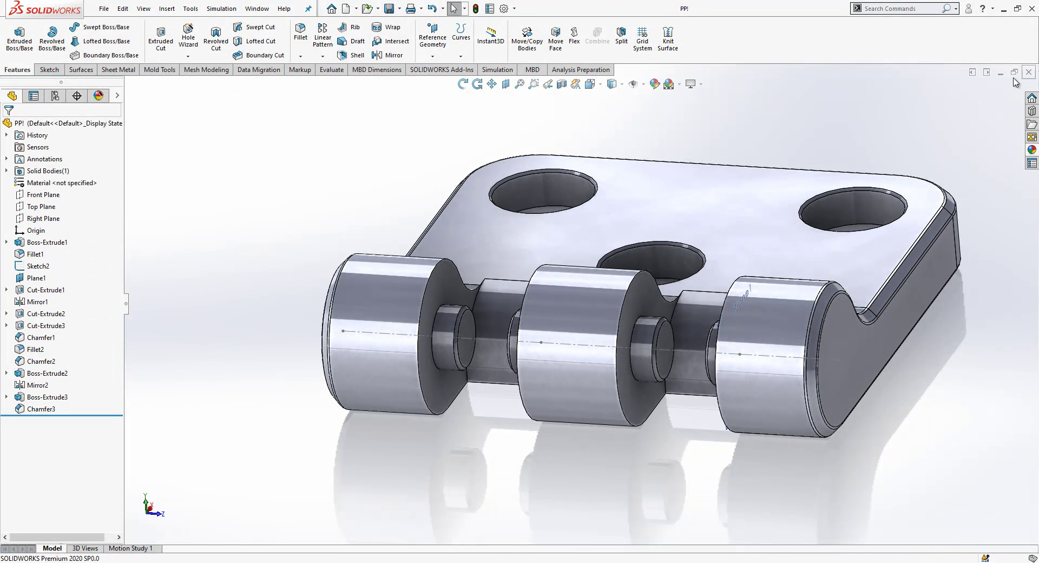
Step: Return to the hinge assembly and open leaf PP2 in its own window
left_click(523, 271)
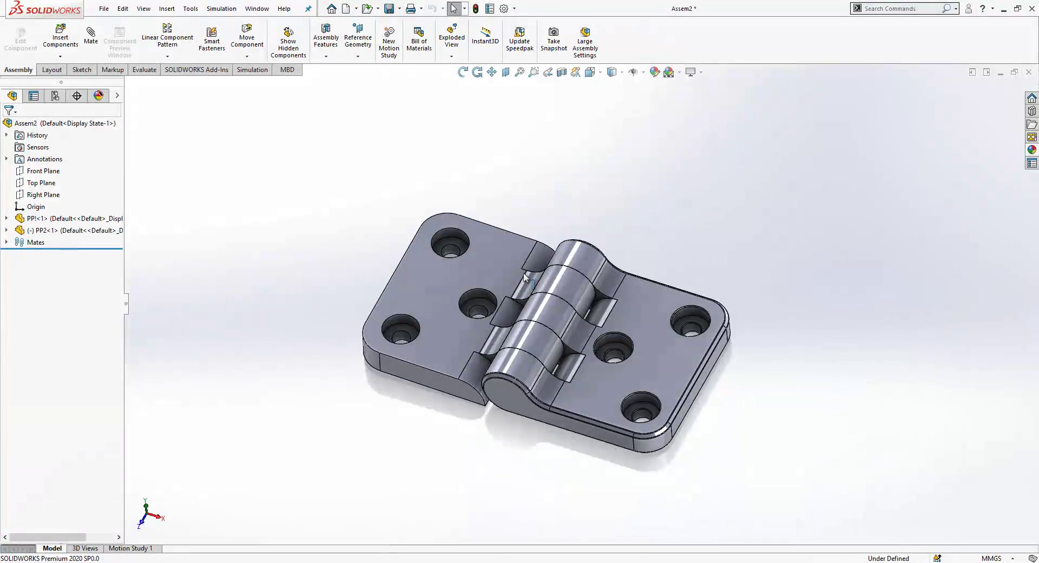
middle_click_drag(524, 277, 630, 327)
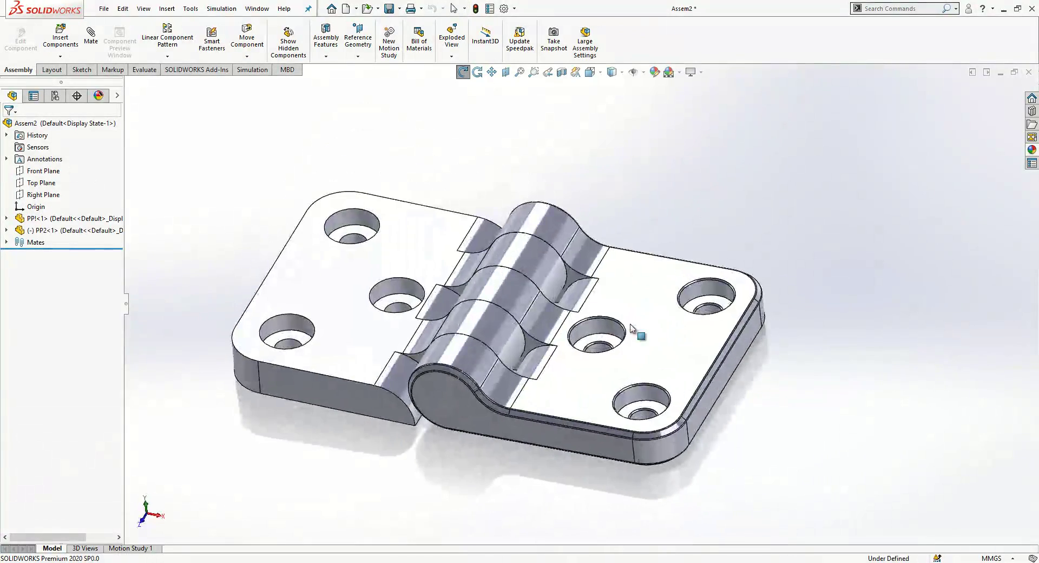
key("Escape")
left_click(425, 248)
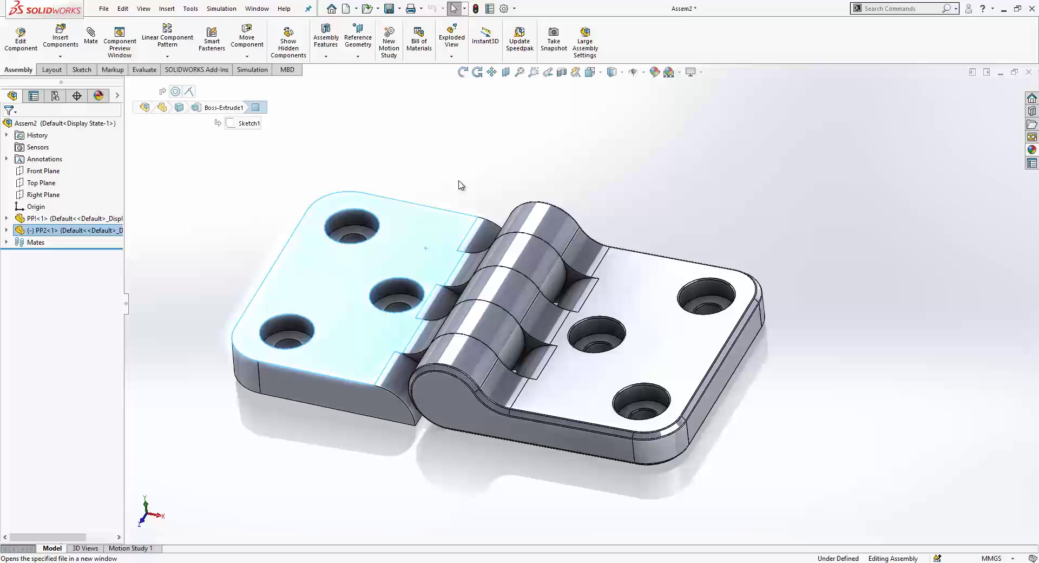
scroll(563, 412, "down", 1)
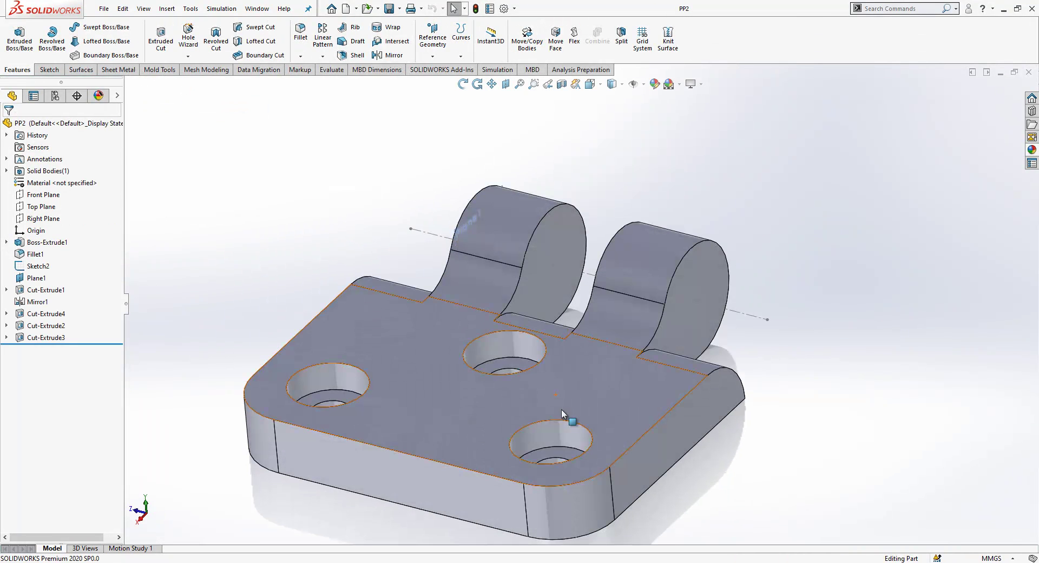
Step: Chamfer the upper rims and inner bores of PP2's three stepped screw holes by 0.25 mm at 45 degrees
left_click(300, 56)
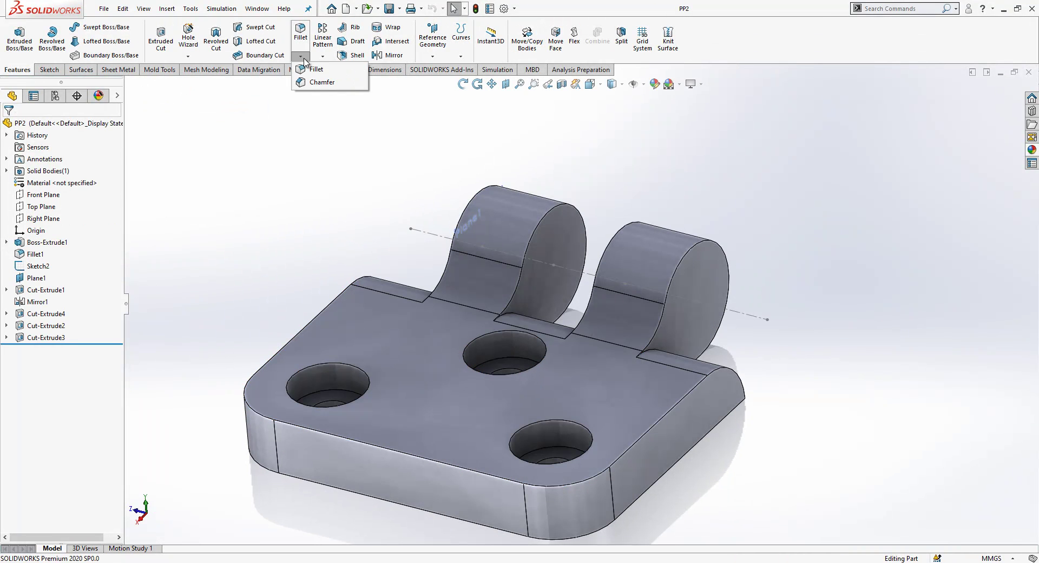
left_click(323, 82)
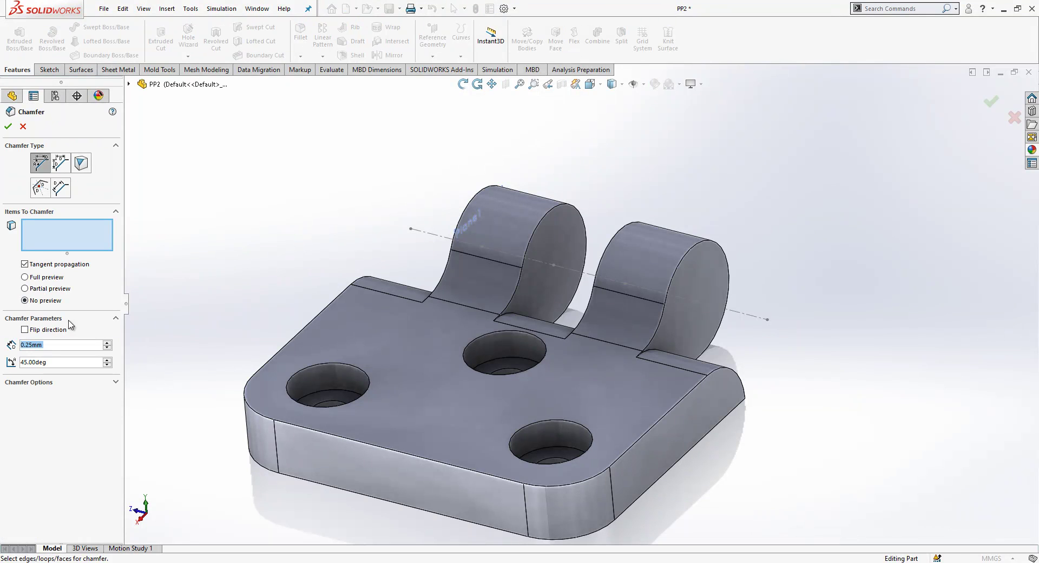
left_click(337, 372)
left_click(500, 334)
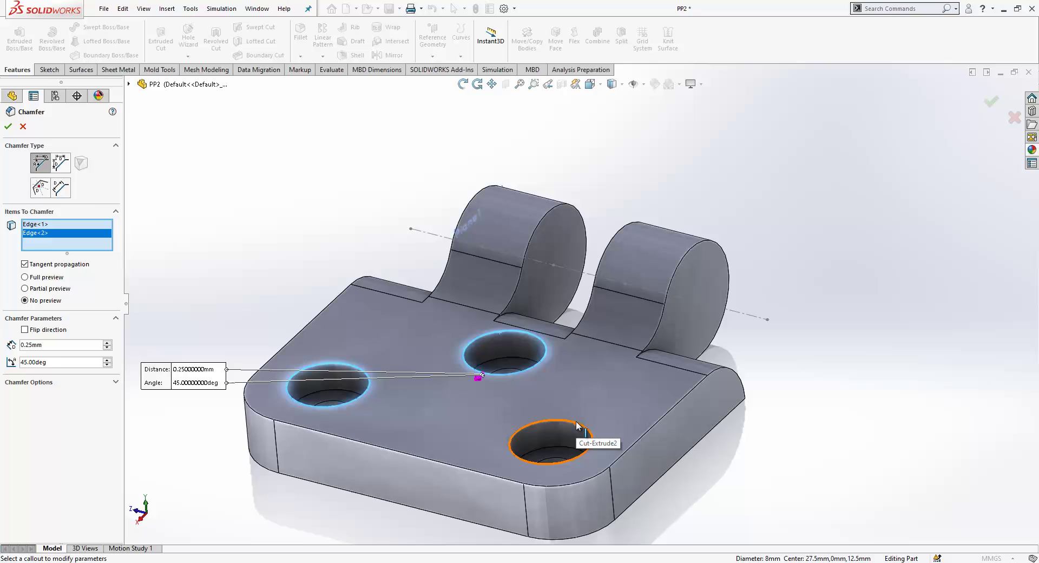
left_click(576, 424)
left_click(556, 466)
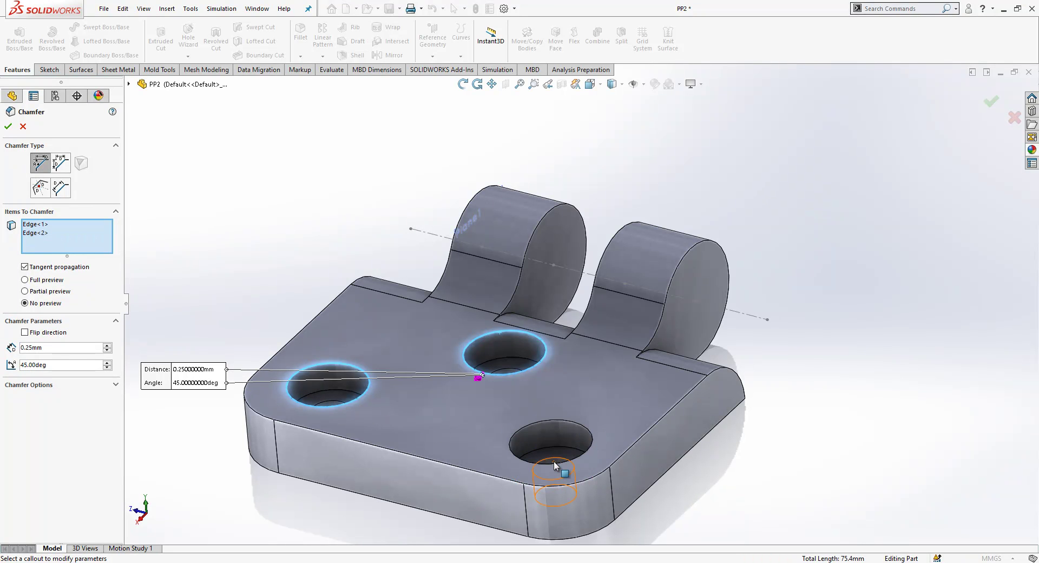
left_click(558, 421)
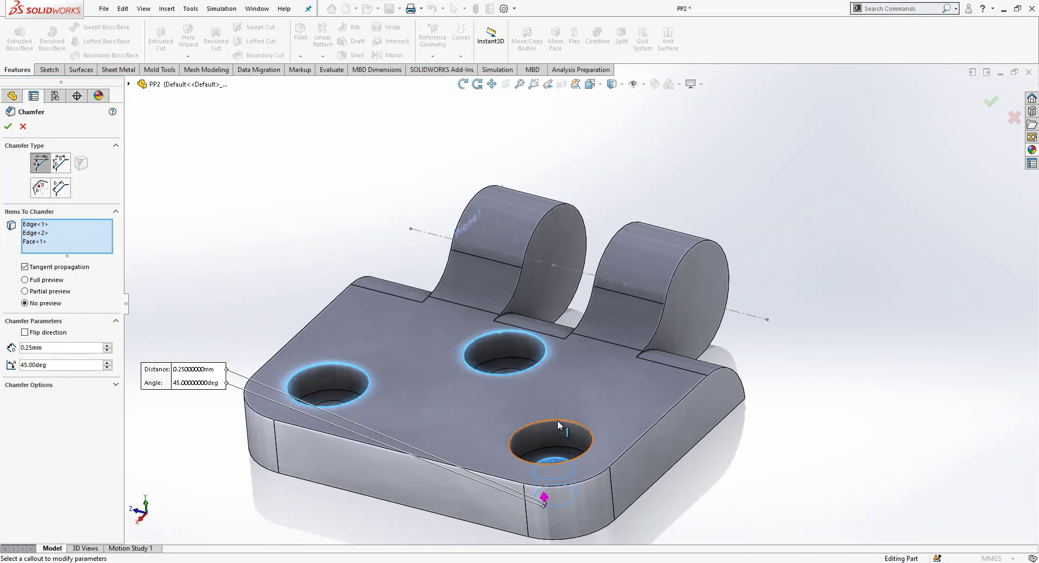
left_click(557, 421)
left_click(513, 370)
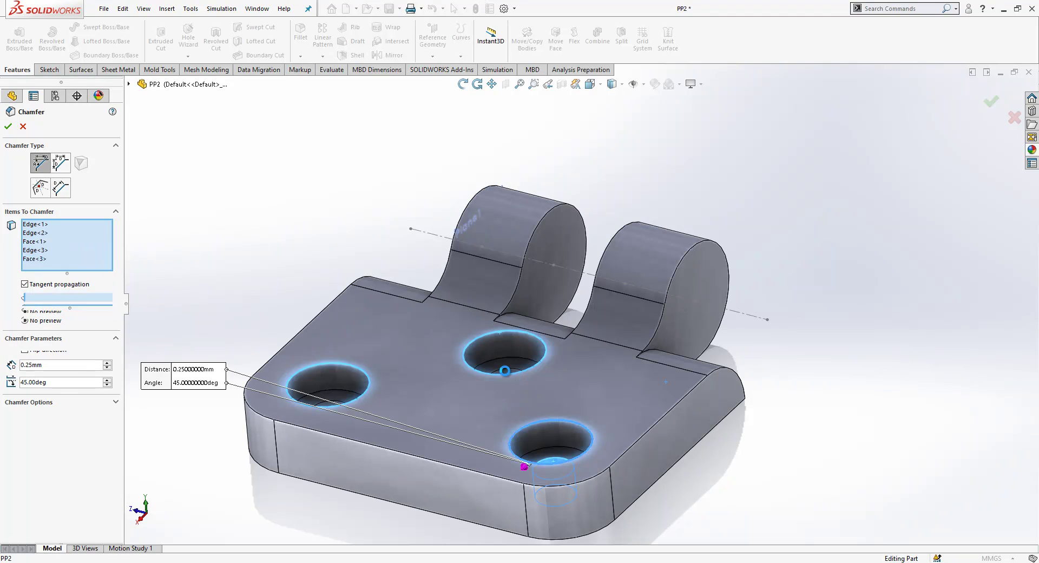
left_click(331, 405)
key("Return")
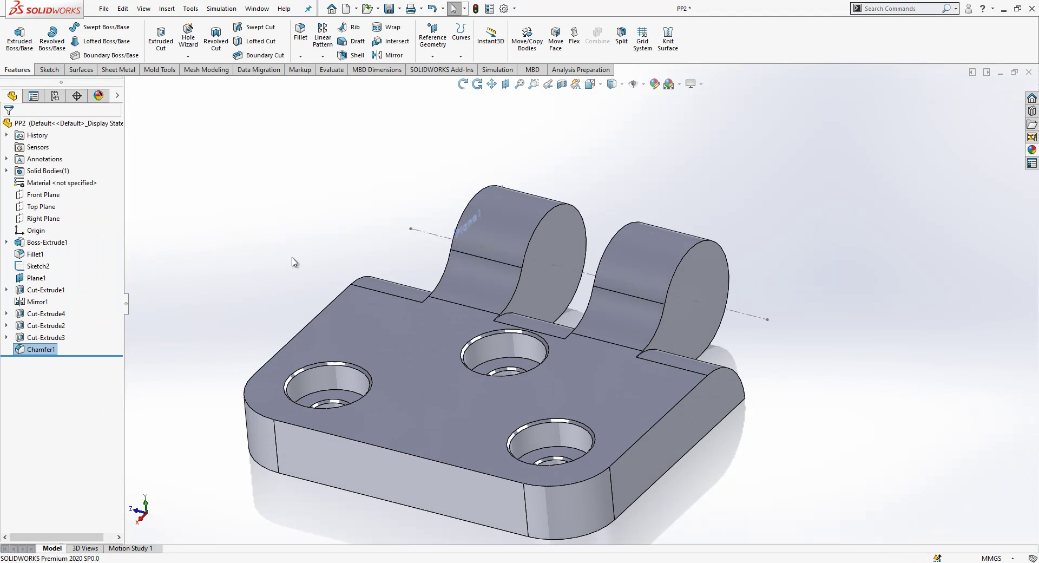
left_click(292, 262)
Step: Chamfer the upper and lower outer edges of the PP2 plate by 0.75 mm at 45 degrees with tangent propagation
scroll(447, 400, "up", 1)
middle_click_drag(447, 400, 434, 394)
scroll(434, 394, "up", 1)
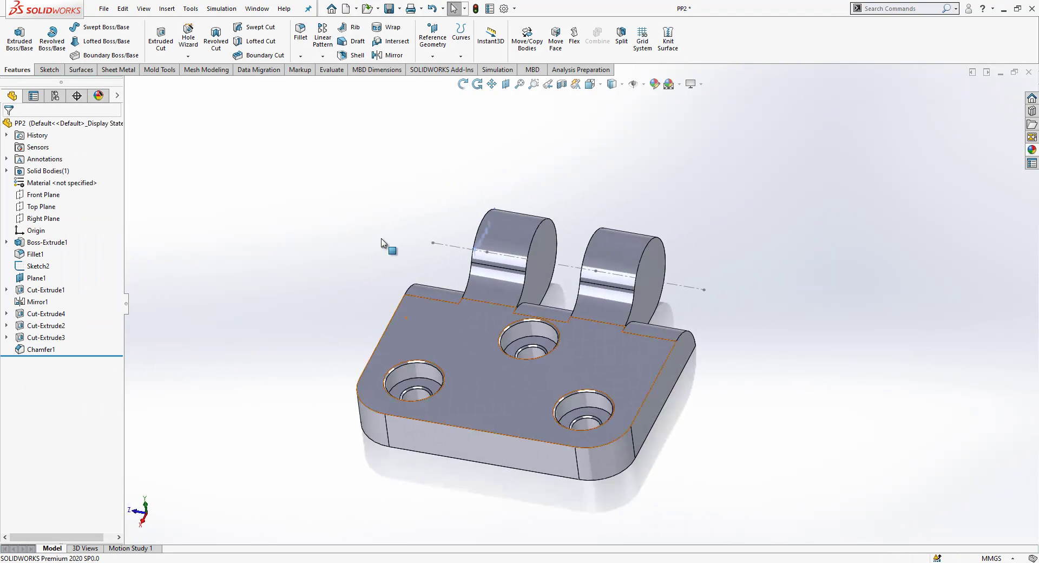
left_click(309, 57)
left_click(320, 81)
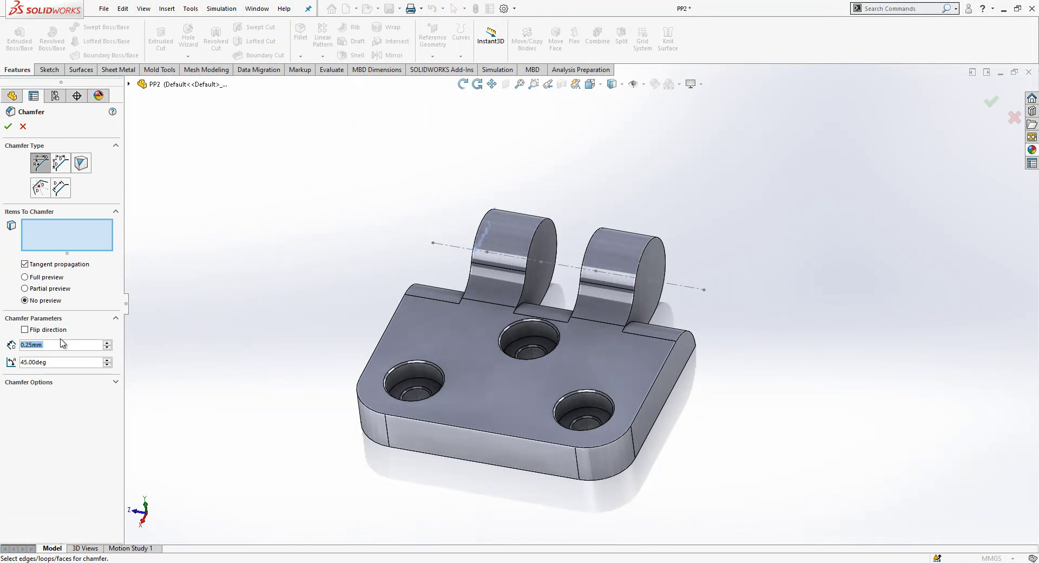
type("0.75")
key("Return")
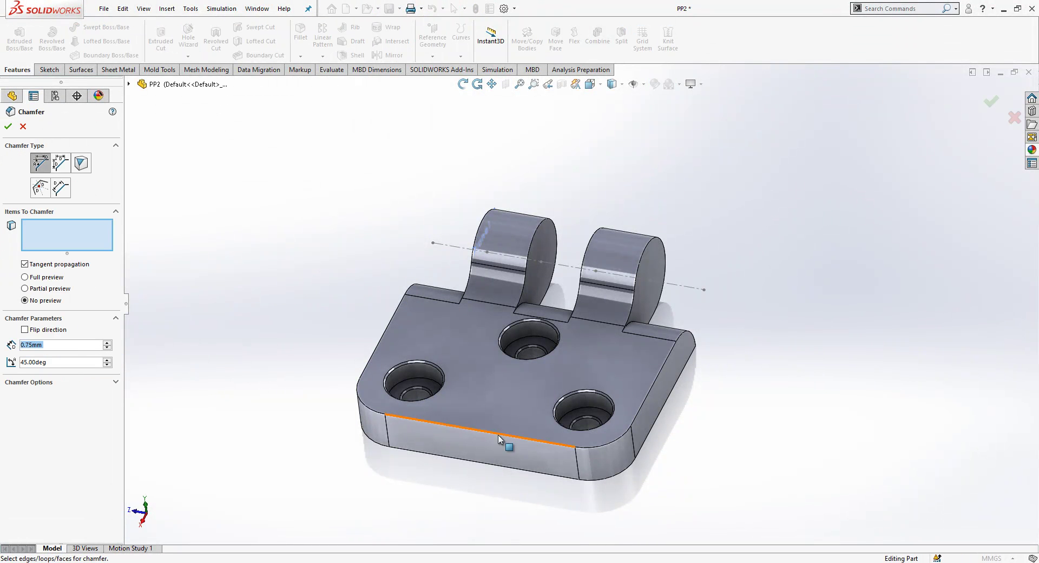
left_click(529, 441)
left_click(542, 474)
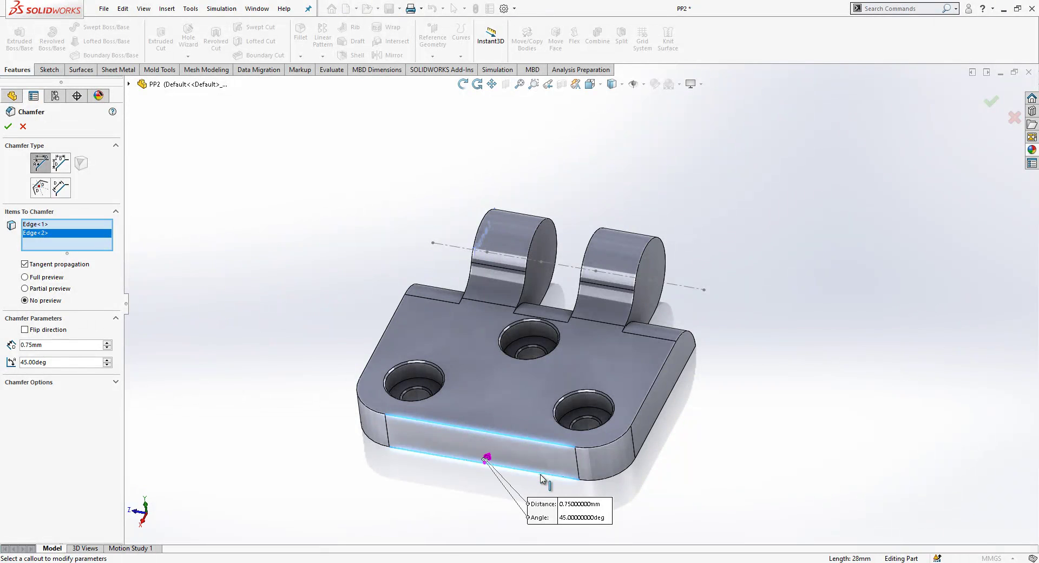
right_click(541, 474)
Step: Fillet the edges of the plate's upper and lower outer chamfers with a 0.25 mm radius
middle_click_drag(738, 371, 692, 419)
left_click(298, 32)
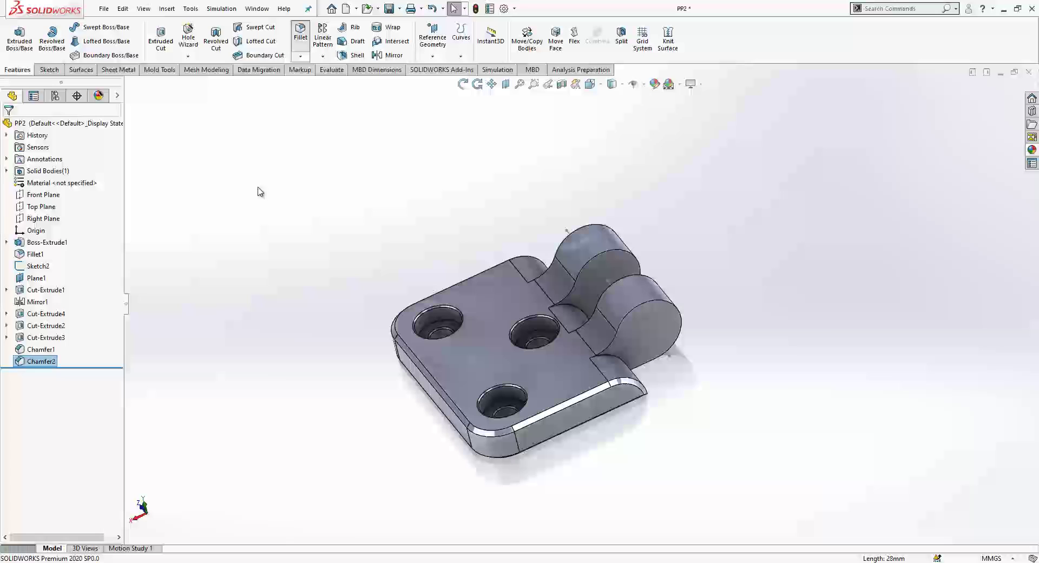
left_click(512, 427)
left_click(531, 419)
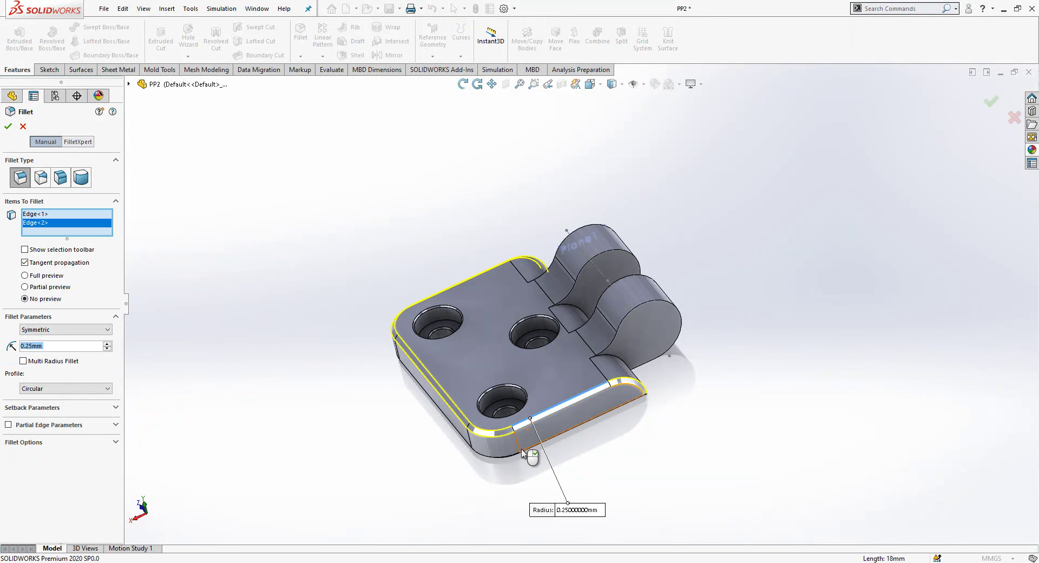
left_click(523, 454)
middle_click_drag(513, 450, 517, 392)
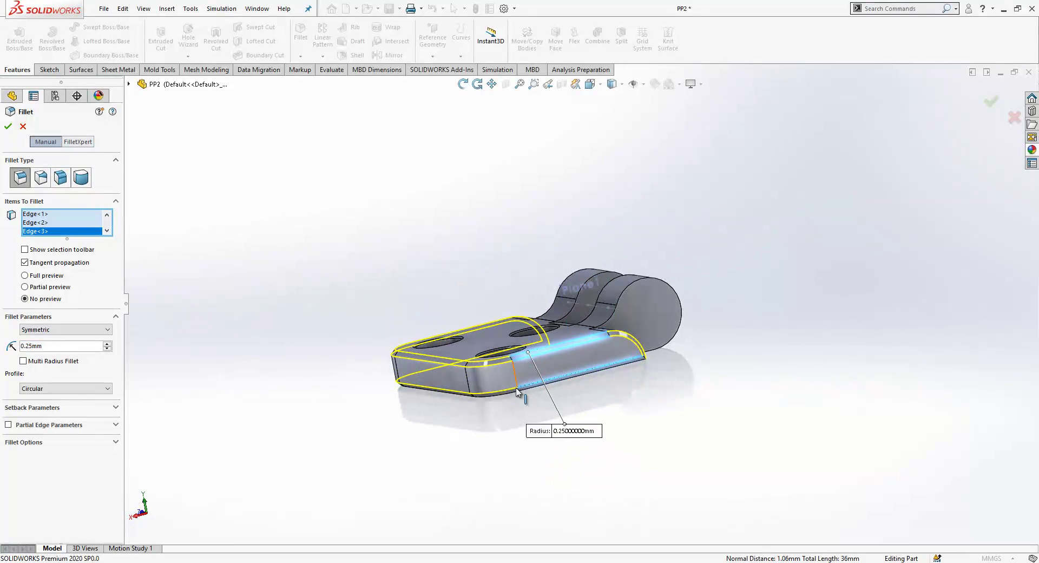
left_click(509, 395)
key("Return")
Step: Sketch a circle about 5.7 mm in diameter, centred on the knuckle axis, on the outer side face of PP2's knuckle
scroll(638, 344, "down", 4)
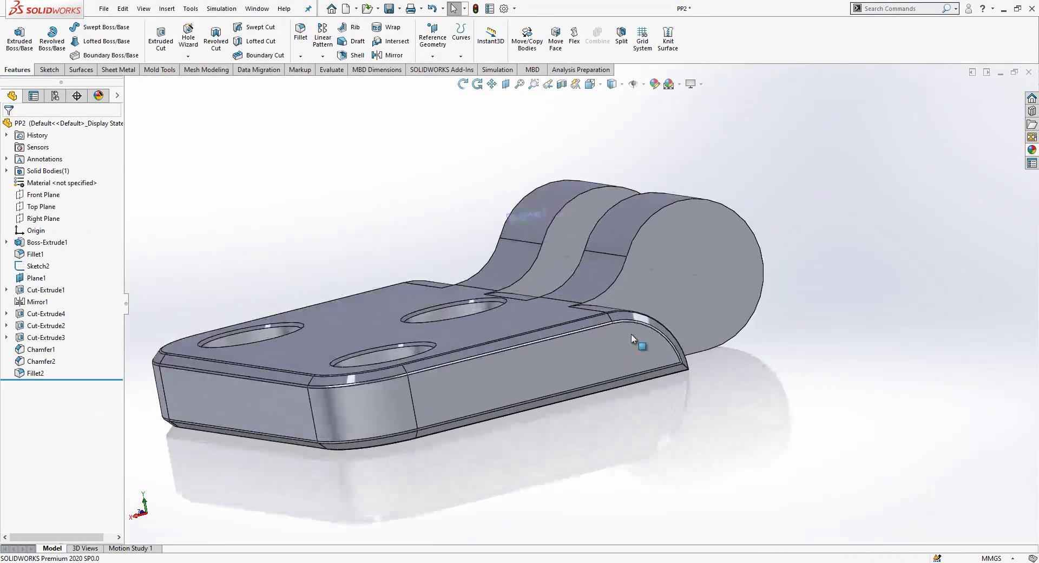
middle_click_drag(639, 343, 434, 297)
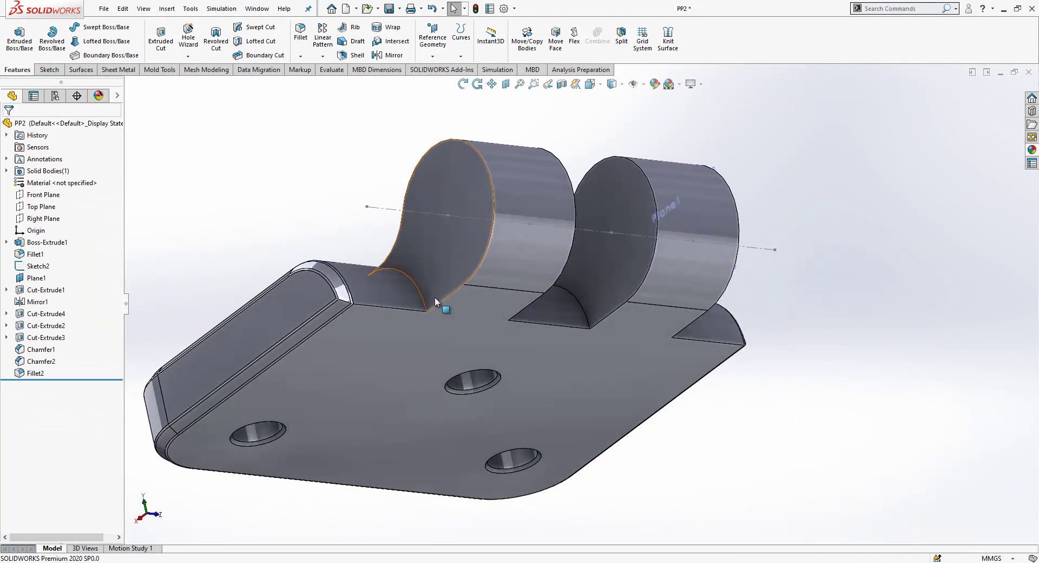
left_click(401, 310)
left_click(274, 196)
middle_click_drag(273, 196, 650, 431)
left_click(664, 379)
left_click(705, 353)
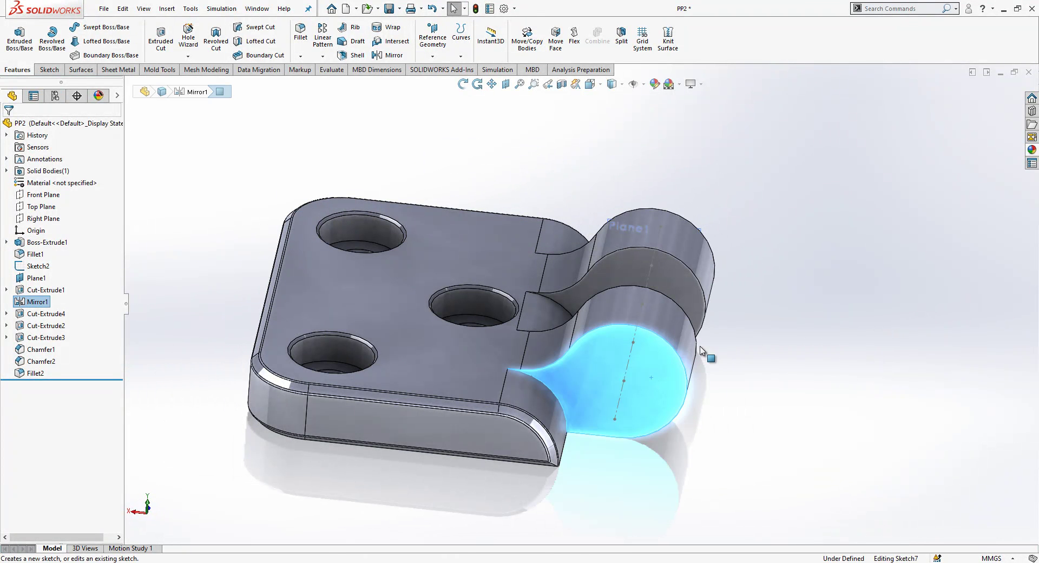
left_click(92, 27)
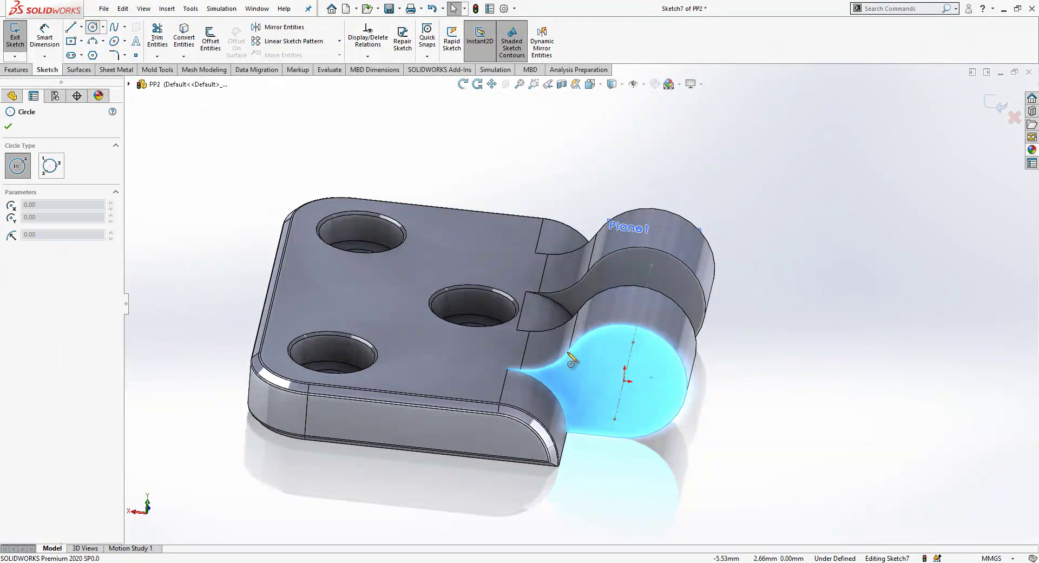
left_click(624, 381)
left_click(654, 376)
Step: Dimension the knuckle circle's diameter as 5 mm and finish the sketch
right_click_drag(654, 376, 655, 352)
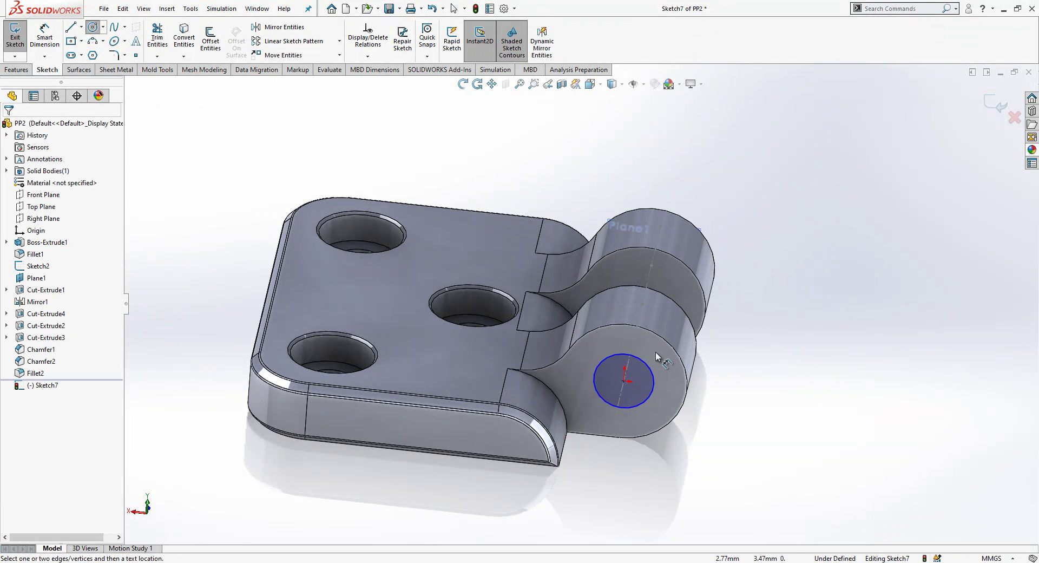
left_click(651, 370)
left_click(734, 382)
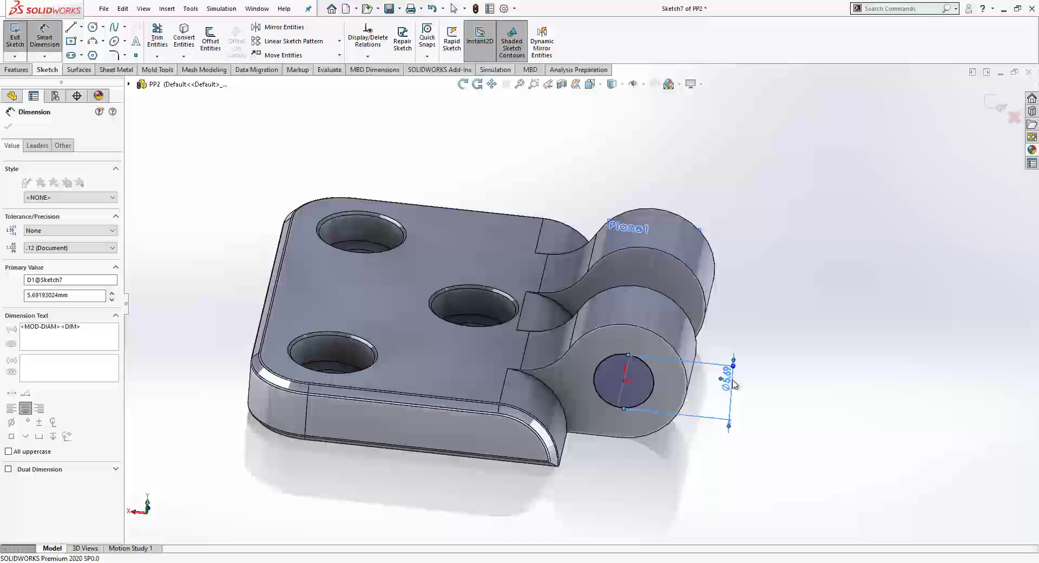
left_click(934, 299)
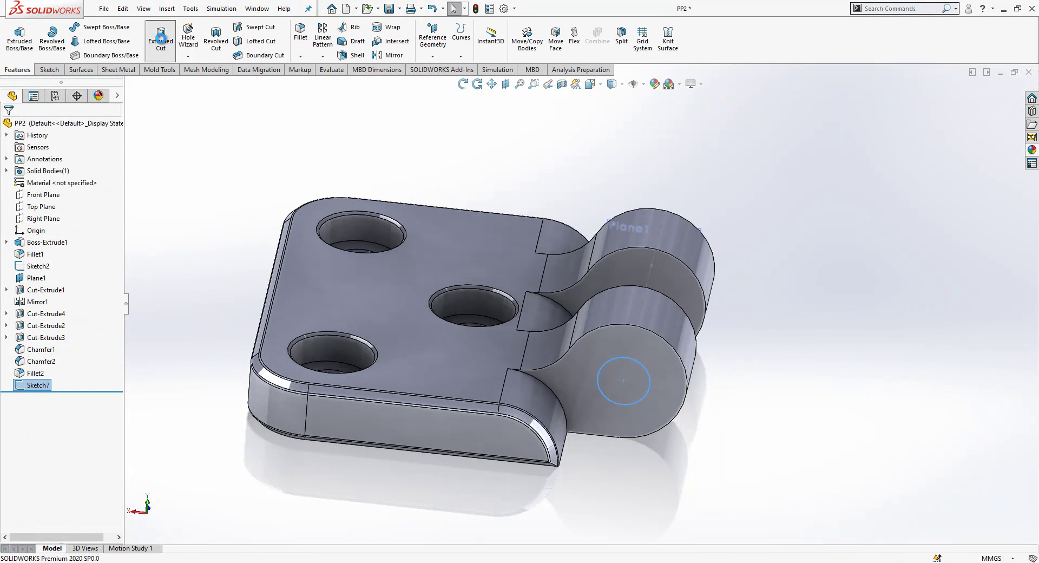
Step: Cut the circle through both PP2 knuckles with the Through All end condition
left_click(73, 192)
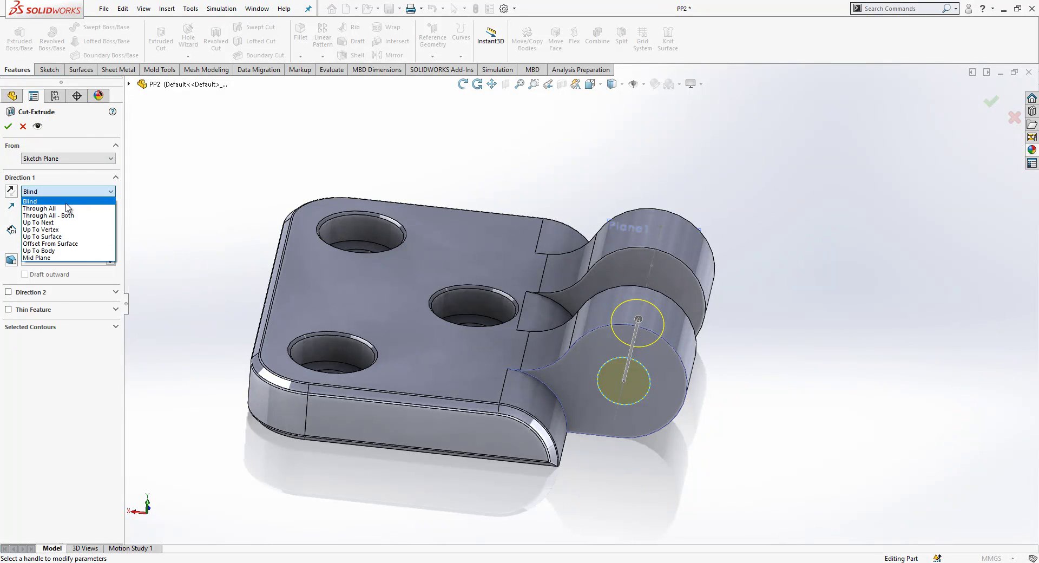
left_click(66, 209)
left_click(7, 126)
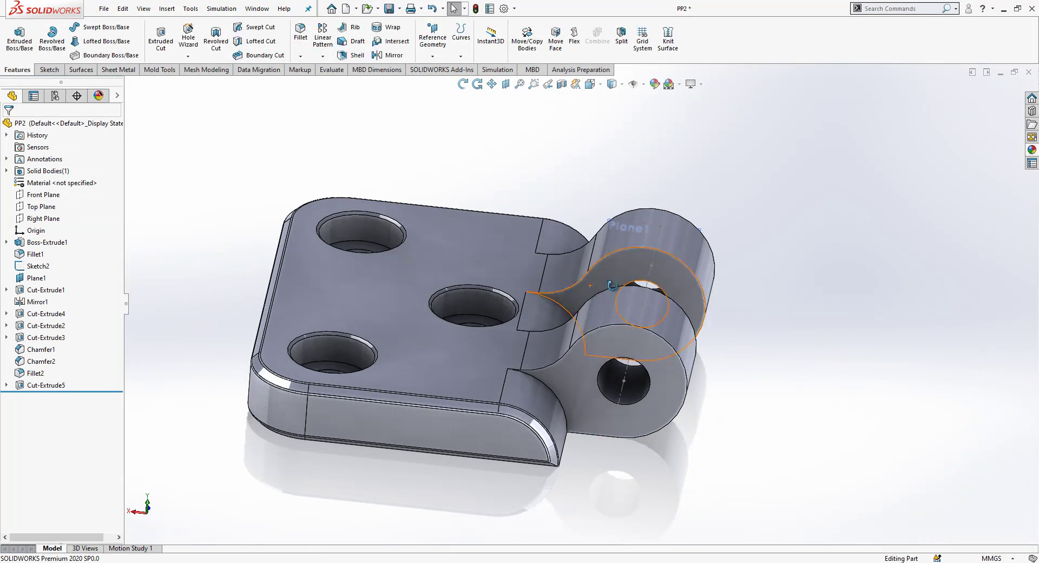
Step: Change the sketch plane of PP2's knuckle-hole cut sketch to the Front Plane
middle_click_drag(477, 303, 528, 399)
left_click(500, 413)
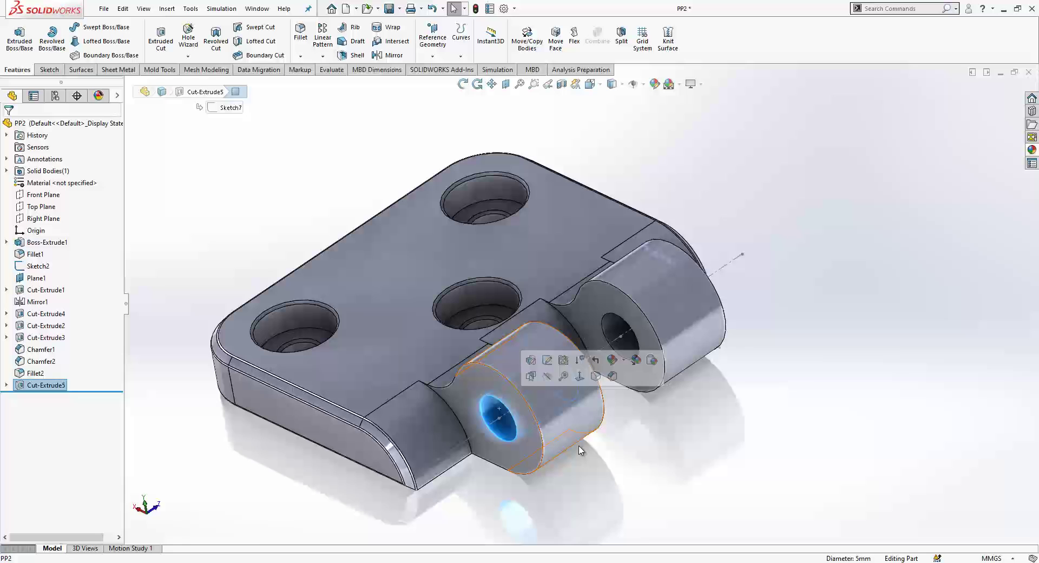
left_click(614, 483)
left_click(6, 385)
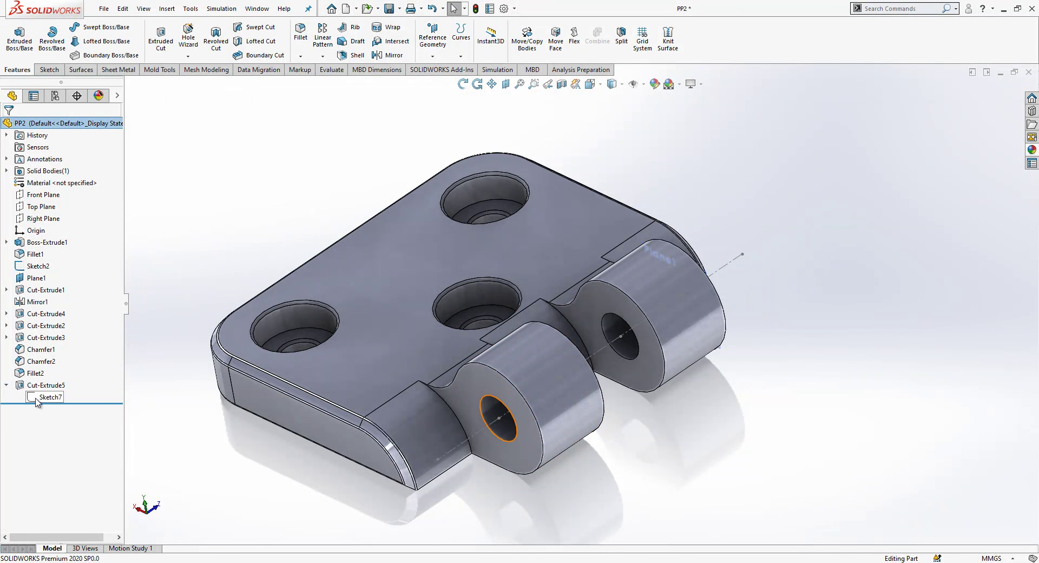
left_click(49, 398)
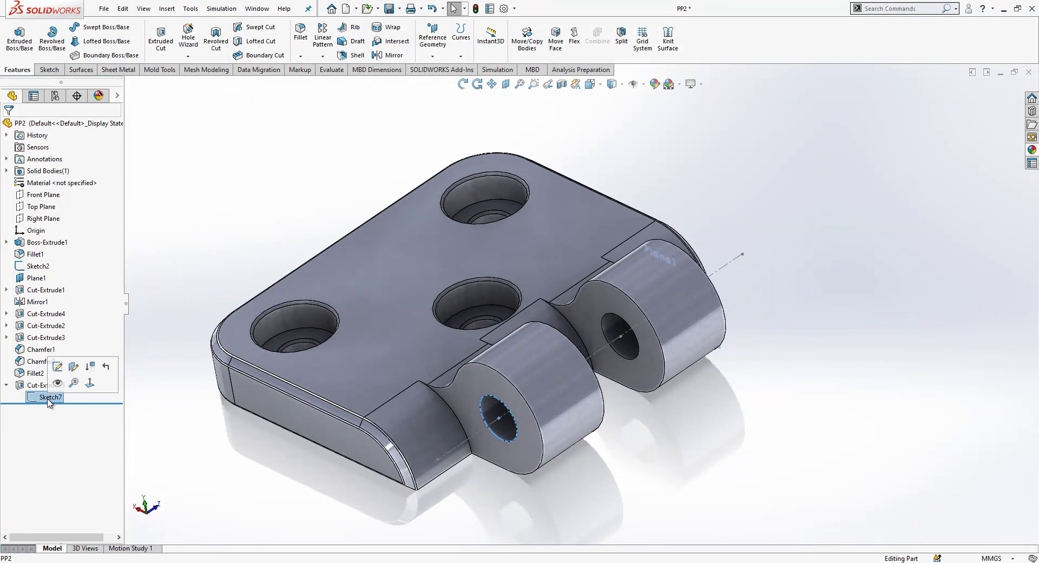
left_click(74, 369)
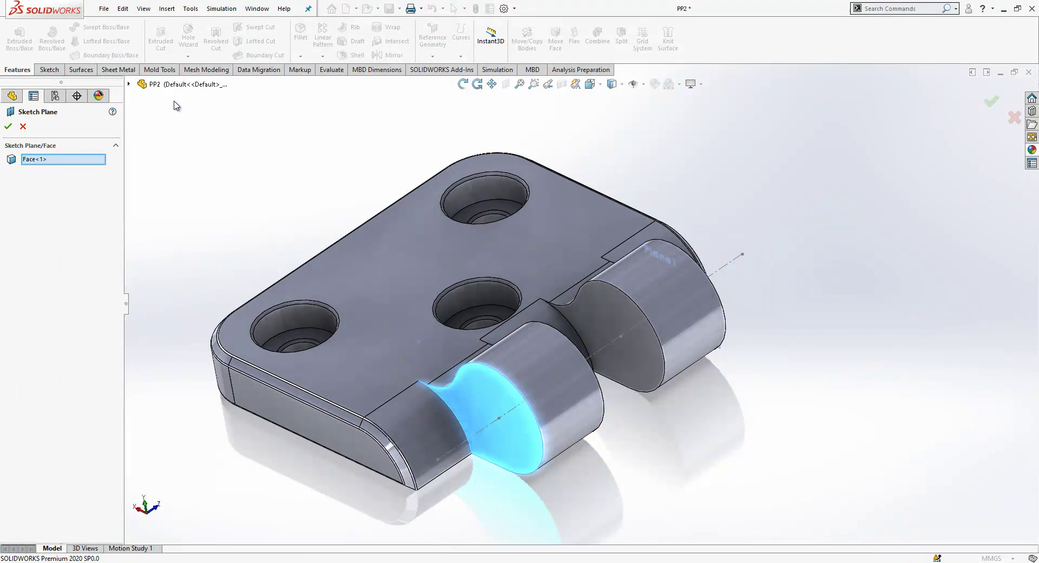
left_click(129, 84)
left_click(166, 156)
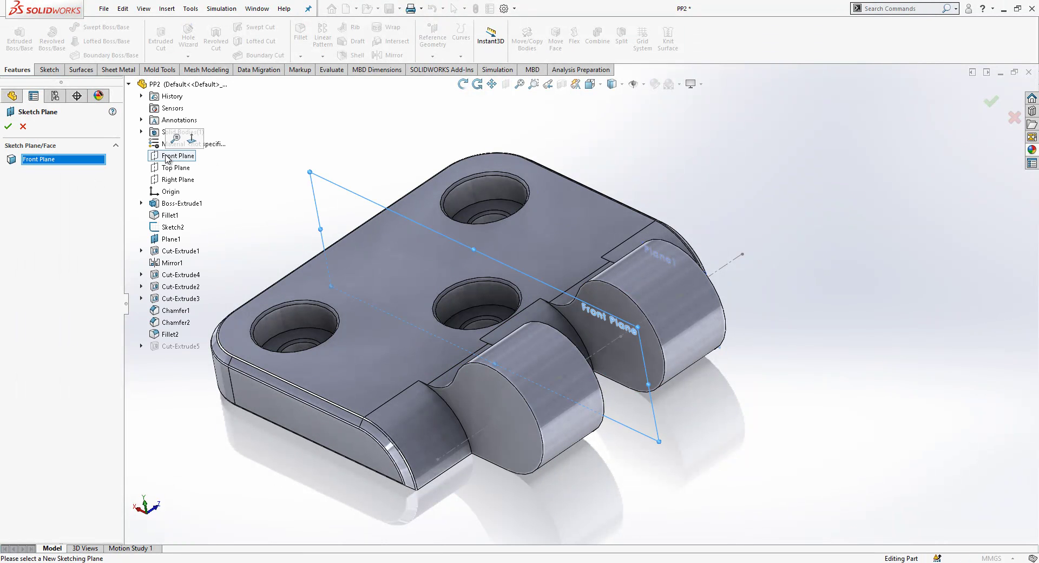
left_click(8, 129)
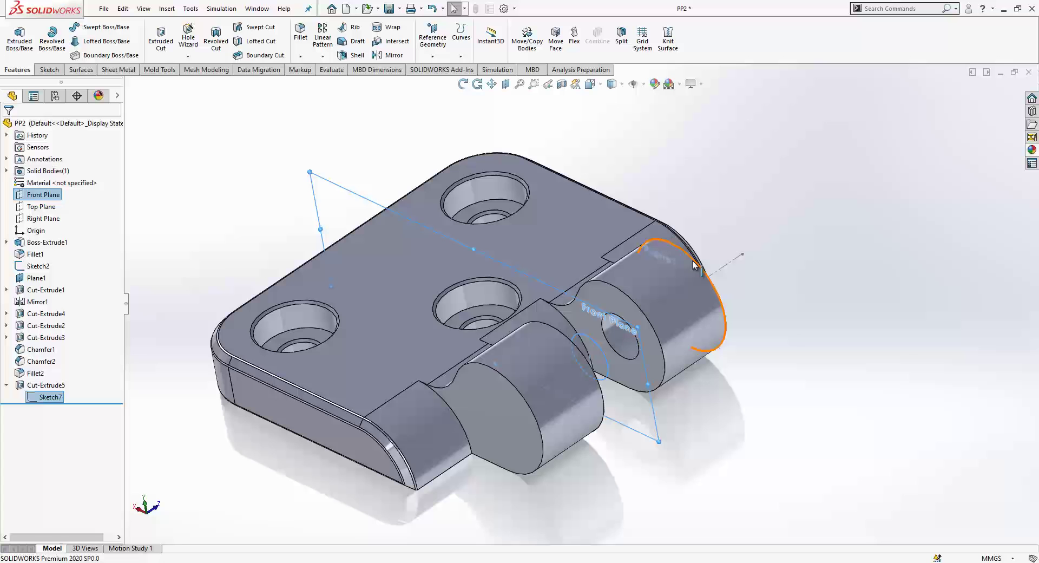
Step: Set the knuckle-hole cut's end condition to Through All - Both so it runs through both knuckles
left_click(51, 386)
left_click(56, 356)
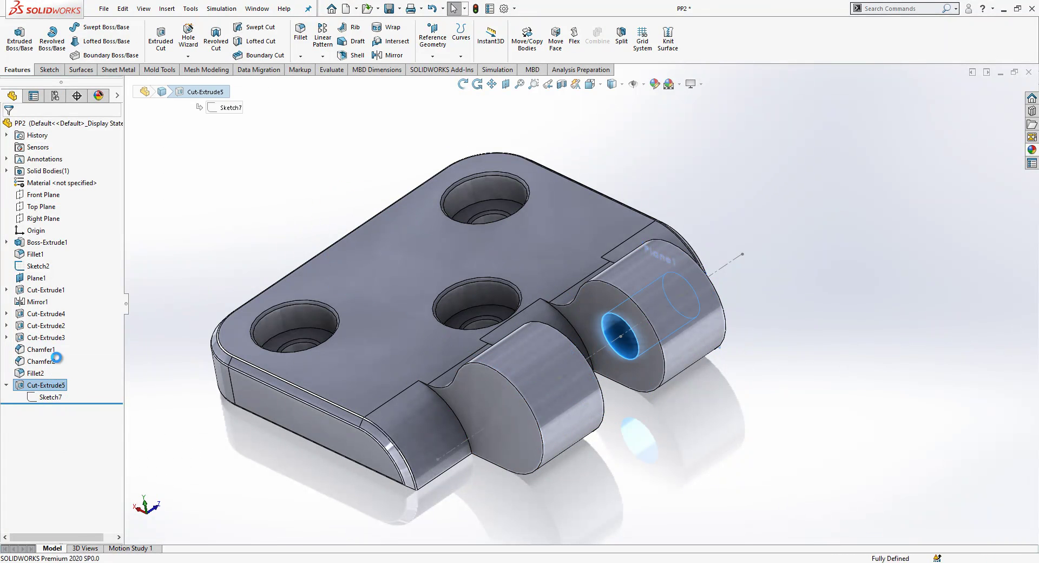
left_click(62, 191)
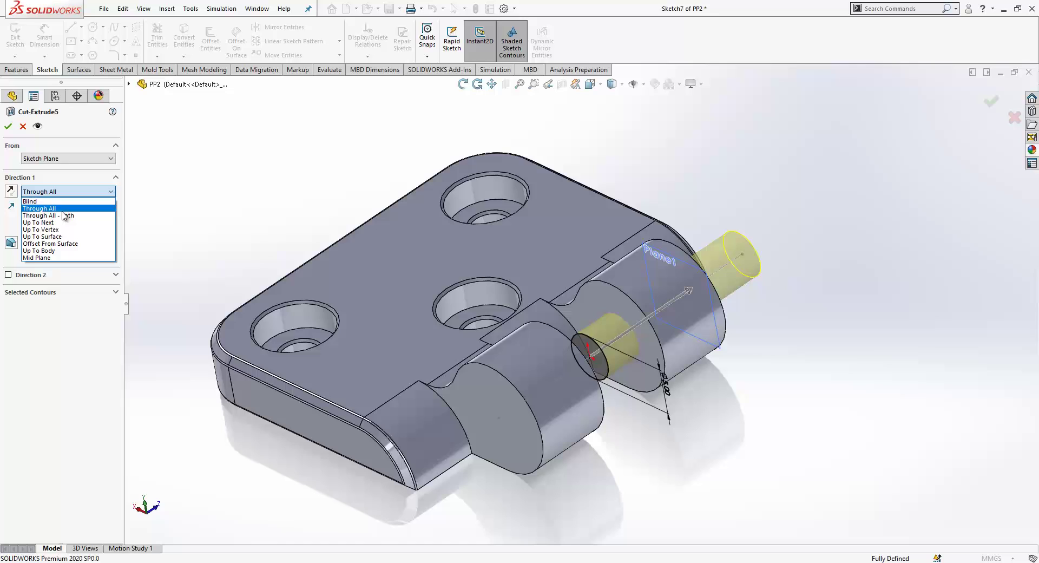
left_click(49, 214)
left_click(9, 126)
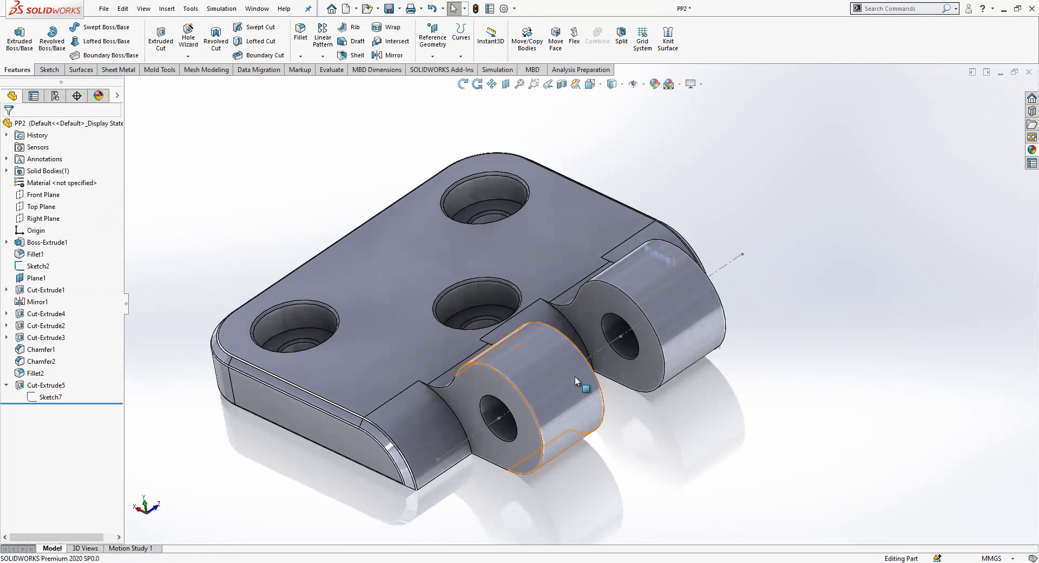
mouse_move(576, 379)
middle_mouse_down()
mouse_move(623, 520)
mouse_move(597, 381)
middle_mouse_up()
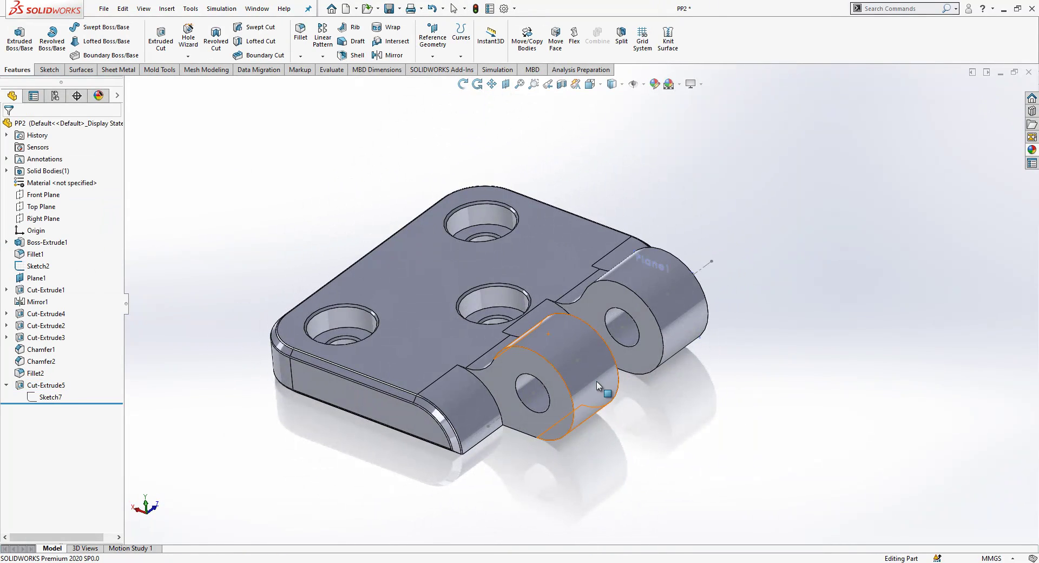
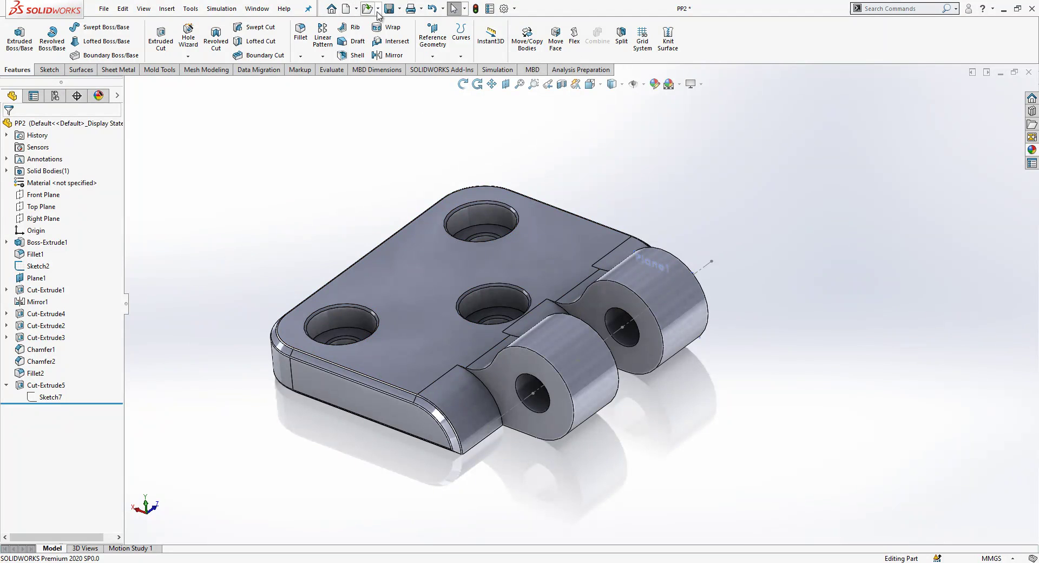
Step: Return from PP2 to the hinge assembly, rebuild it with the changed models, and swing the PP2 leaf slightly
left_click(1028, 74)
left_click(91, 60)
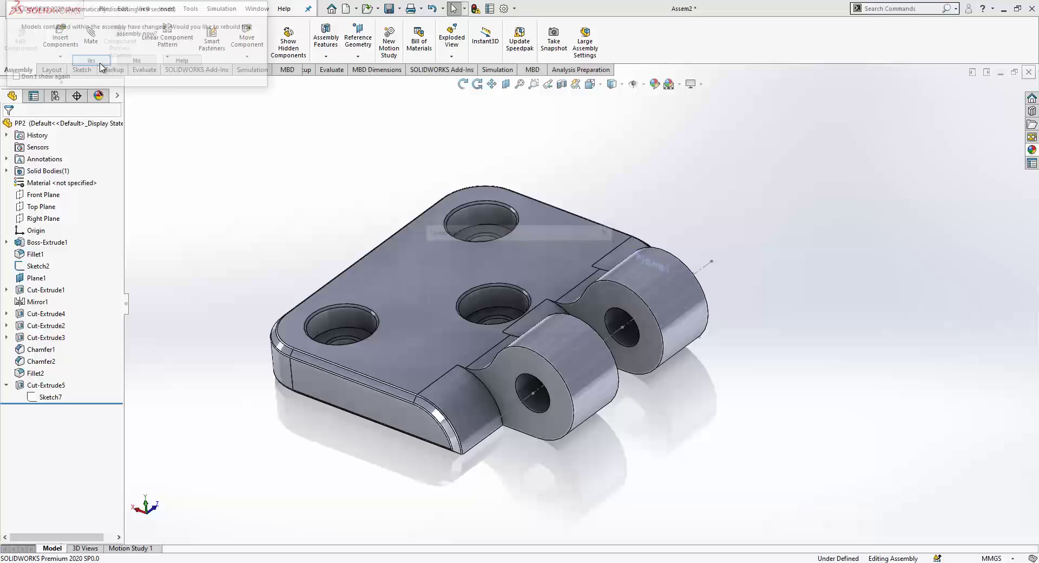
scroll(505, 268, "up", 1)
mouse_move(506, 271)
middle_mouse_down()
mouse_move(538, 364)
mouse_move(517, 260)
middle_mouse_up()
mouse_move(432, 270)
left_mouse_down()
mouse_move(444, 216)
mouse_move(407, 290)
mouse_move(438, 217)
mouse_move(423, 271)
left_mouse_up()
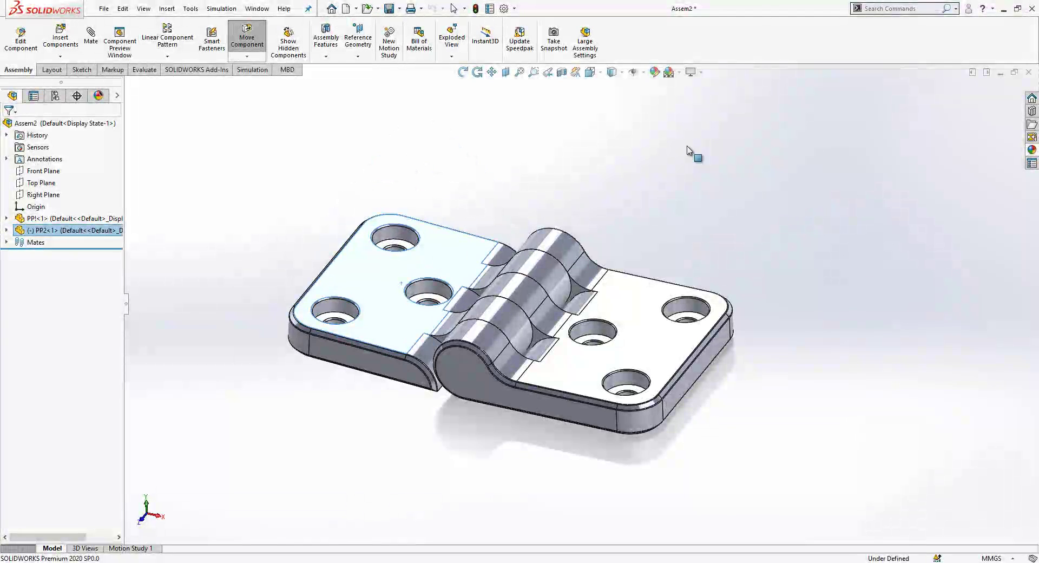
Step: Apply the Plain White scene to the assembly and examine the fit between the interleaved knuckles
left_click(679, 72)
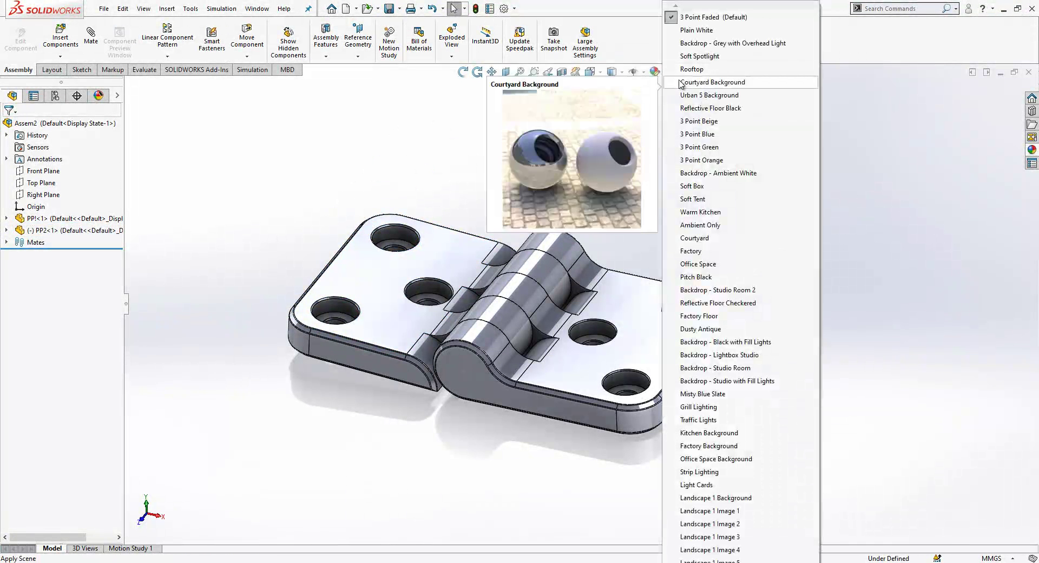
left_click(694, 30)
scroll(542, 260, "down", 2)
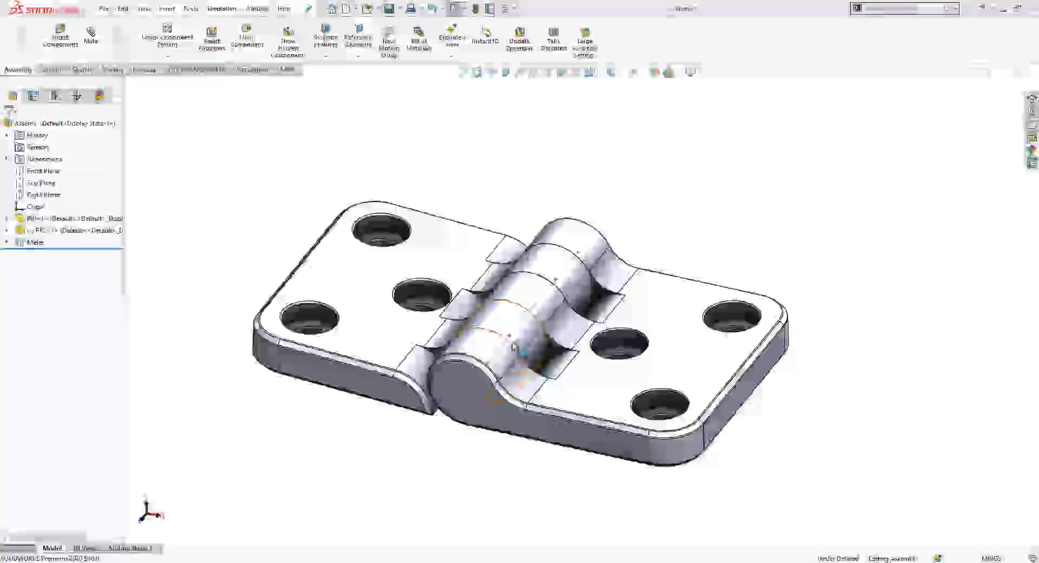
scroll(509, 316, "down", 3)
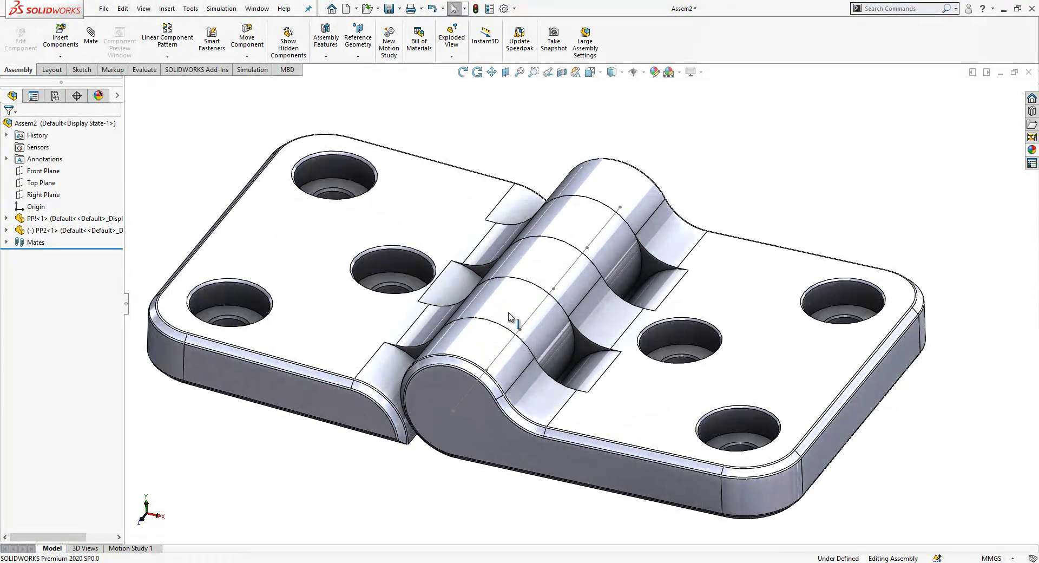
scroll(582, 336, "up", 3)
middle_click_drag(683, 395, 673, 372)
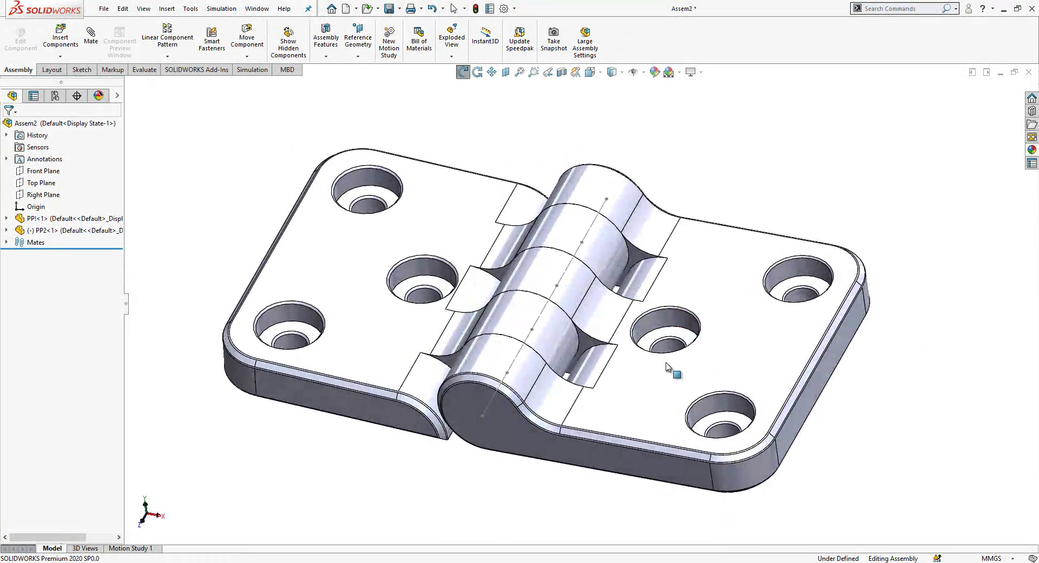
scroll(673, 372, "down", 3)
scroll(608, 355, "up", 2)
middle_click_drag(607, 355, 563, 314)
scroll(563, 314, "down", 4)
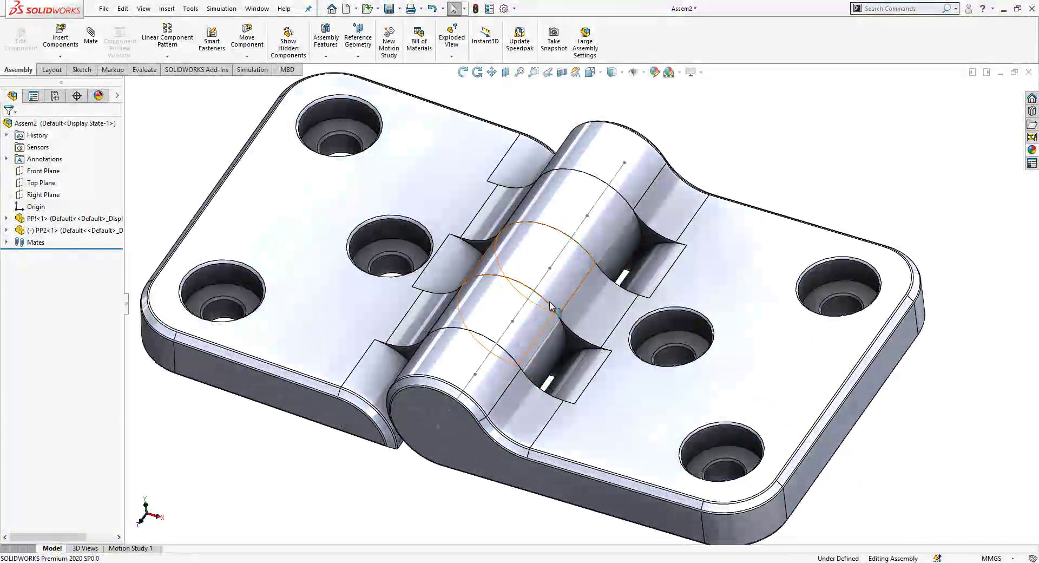
Step: Open the PP2 part from the assembly for editing
left_click(547, 309)
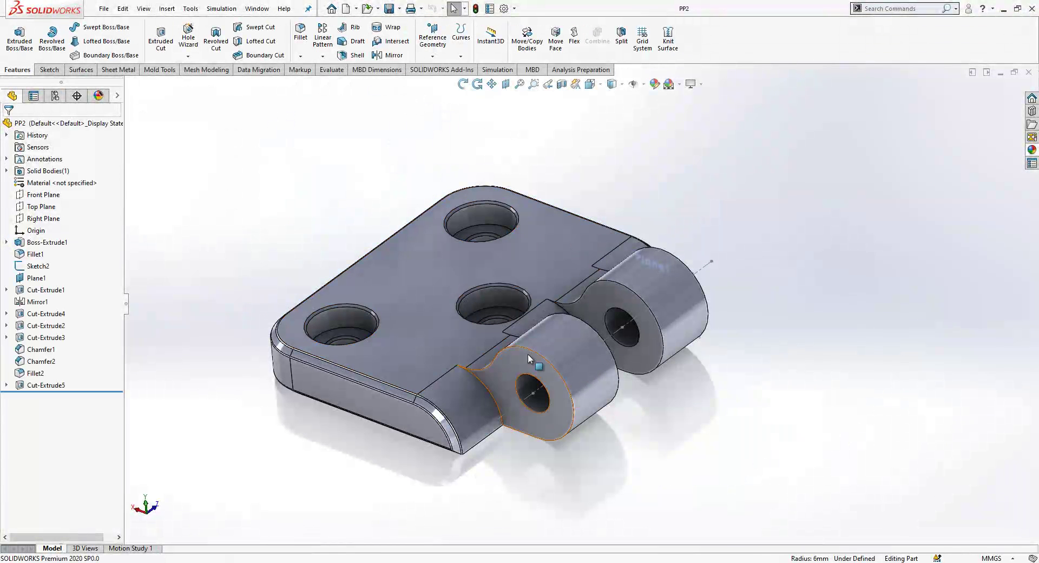
left_click(528, 353)
left_click(393, 132)
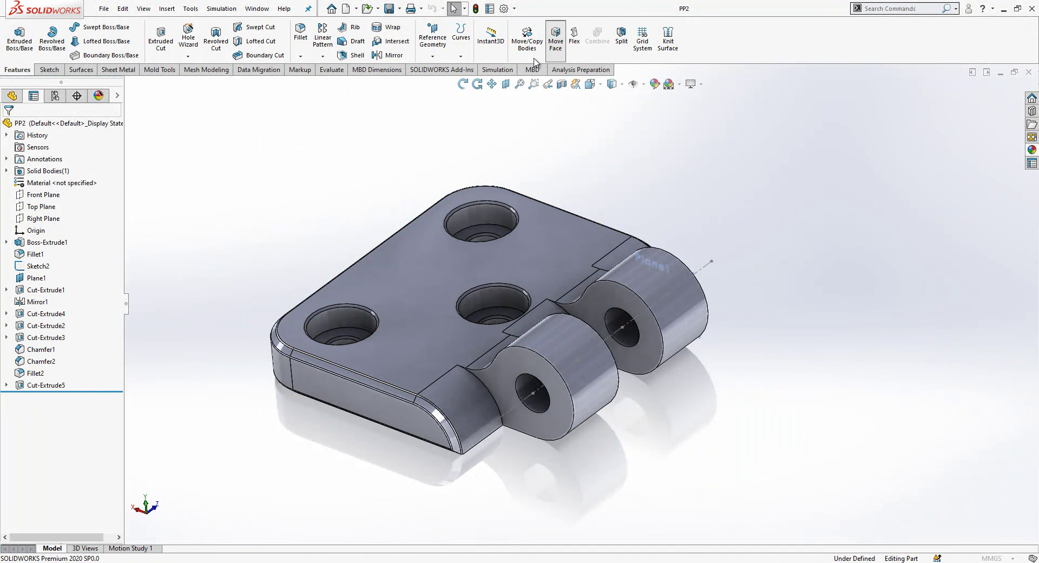
Step: Offset the four side faces of PP2's two knuckles inward by 0.2 mm with Move Face, using the flipped direction
left_click(555, 37)
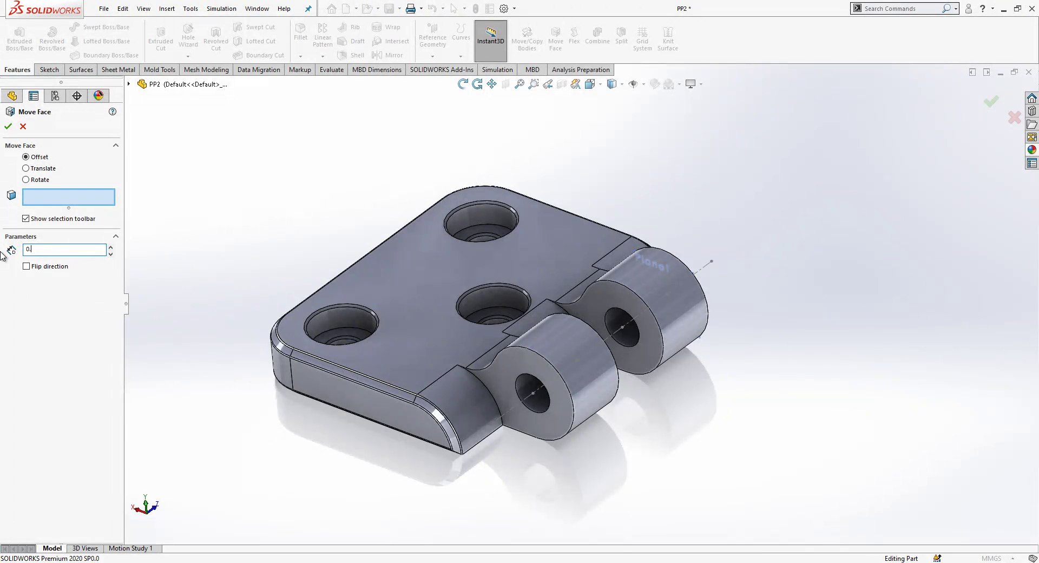
left_click(515, 369)
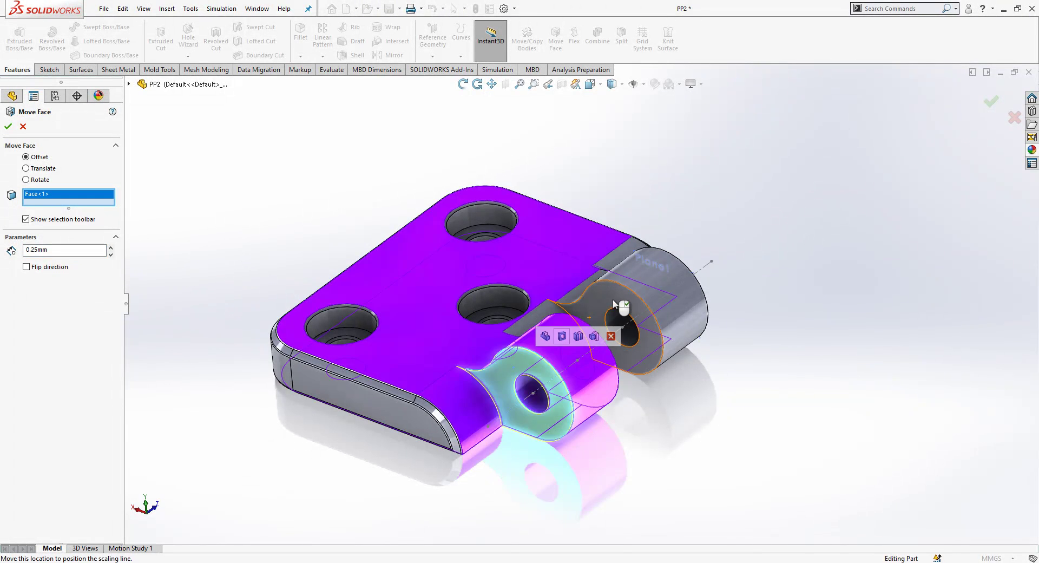
left_click(623, 310)
middle_click_drag(611, 302, 561, 332)
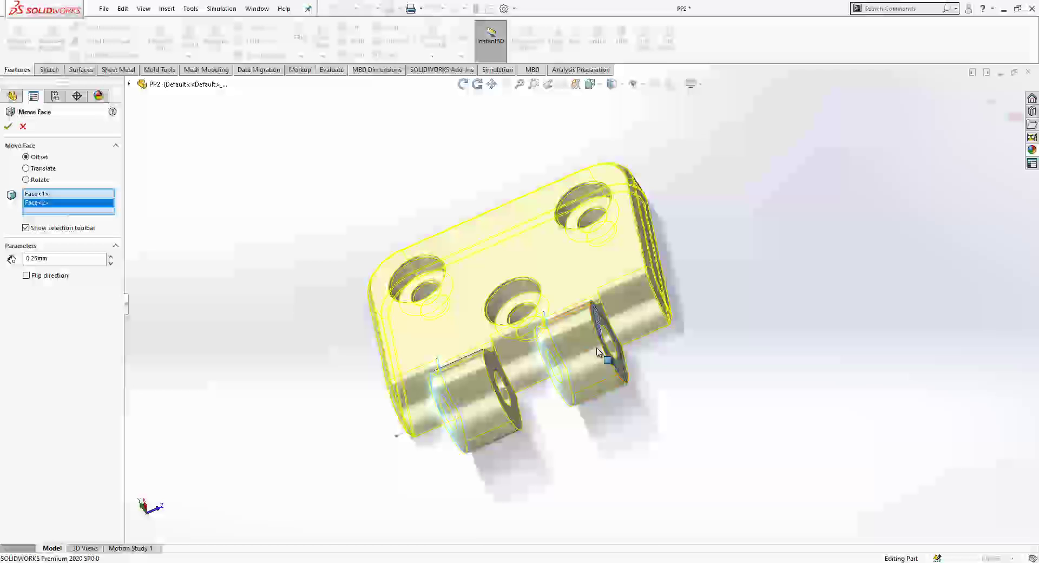
left_click(561, 331)
left_click(500, 368)
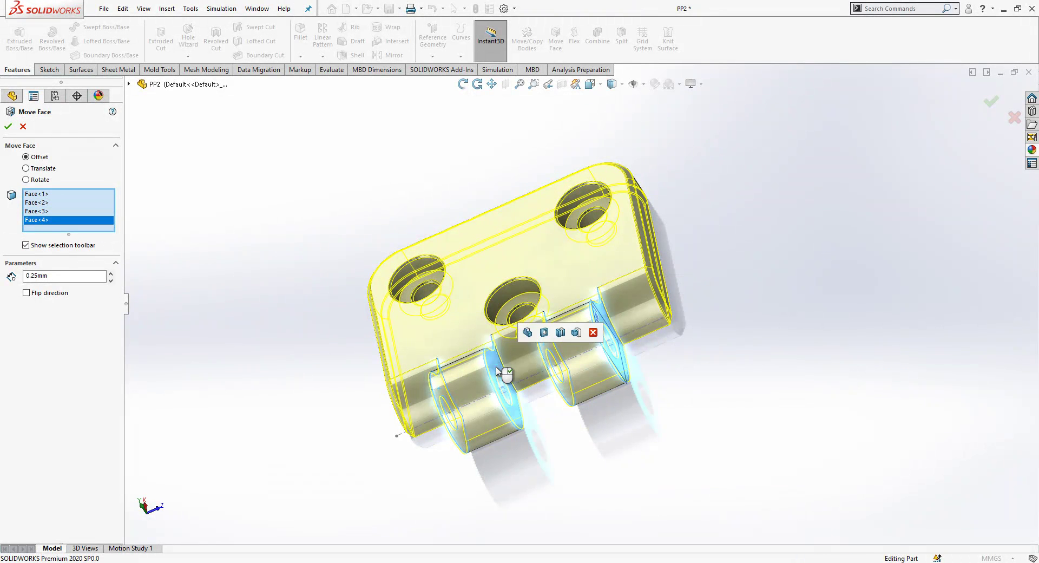
scroll(498, 366, "down", 5)
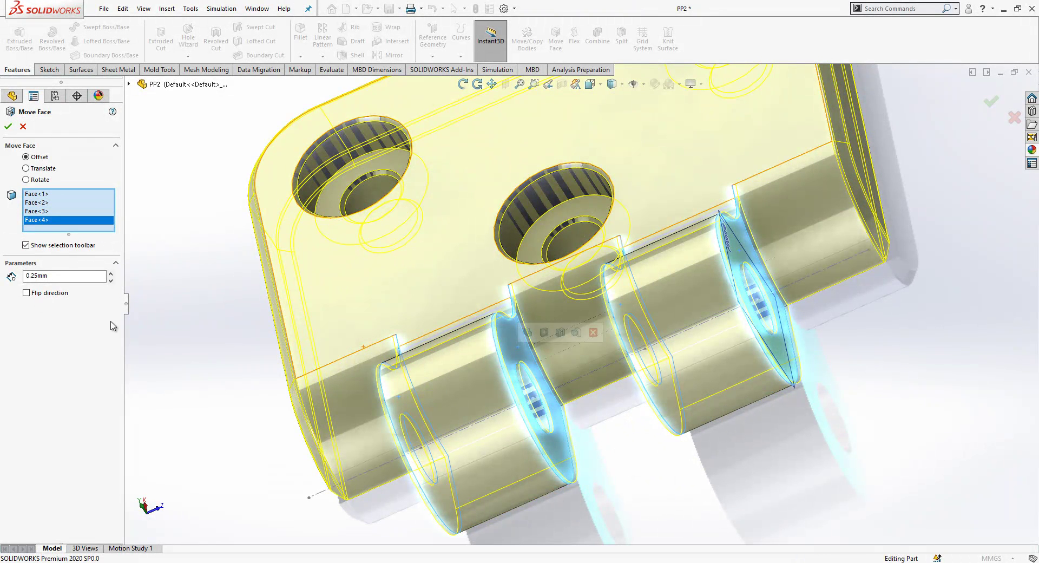
left_click(59, 295)
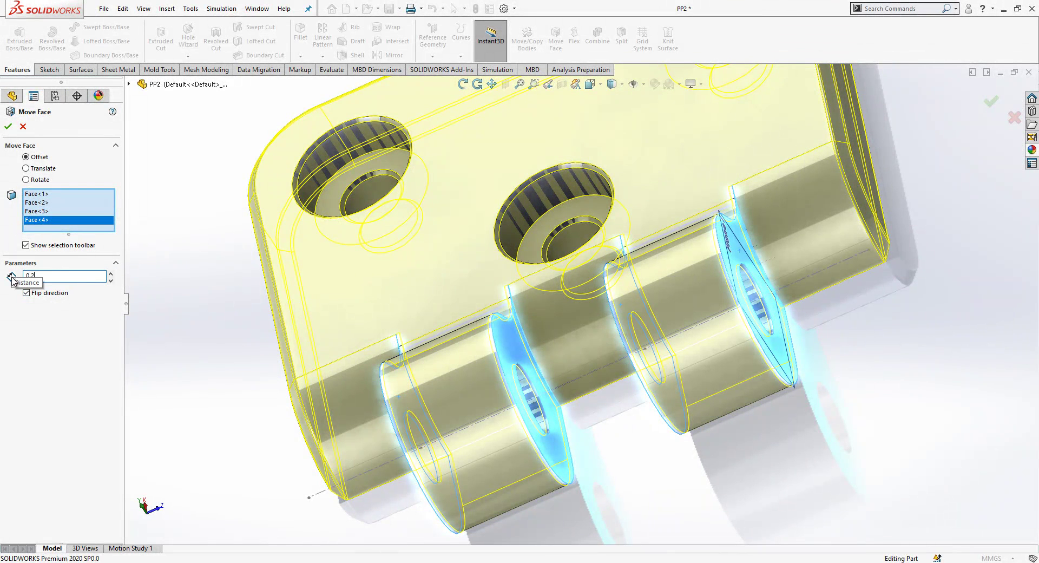
key("Return")
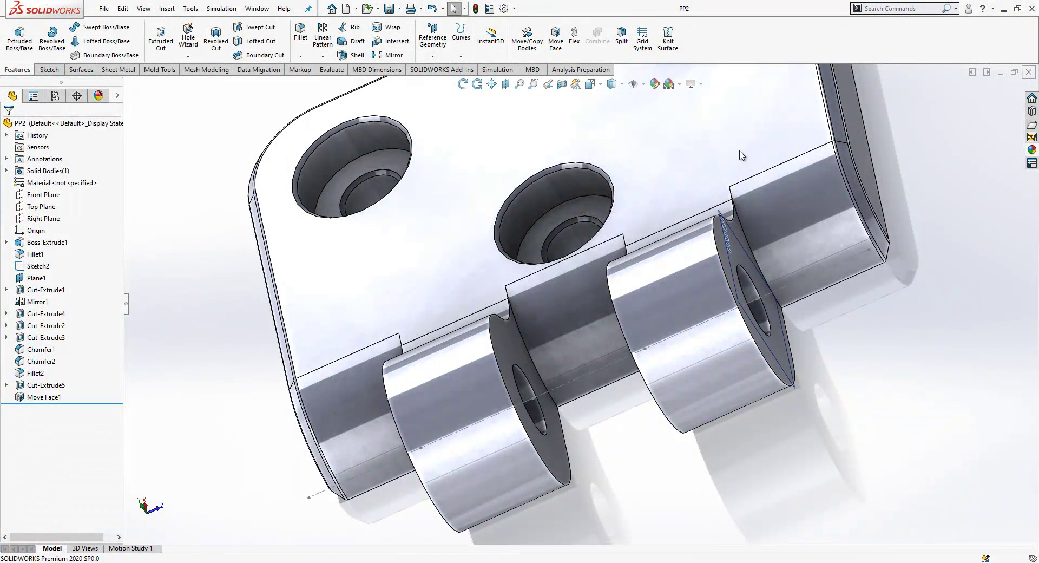
Step: Switch back to the hinge assembly and rebuild it with the modified PP2 knuckles
key("ctrl+Tab")
left_click(90, 60)
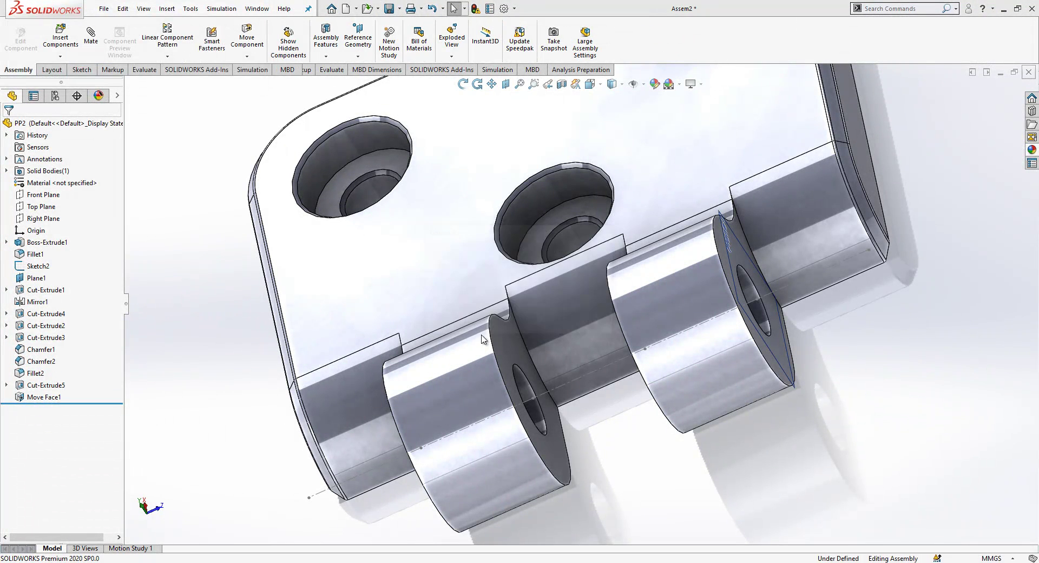
scroll(499, 352, "up", 1)
mouse_move(548, 356)
middle_mouse_down()
mouse_move(541, 401)
mouse_move(549, 374)
middle_mouse_up()
middle_click_drag(767, 327, 752, 272)
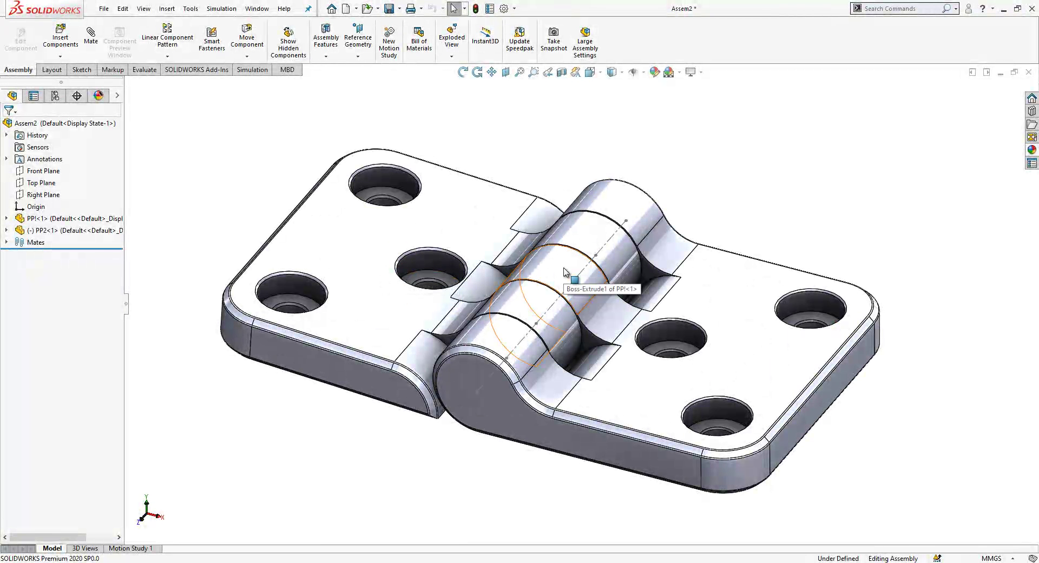
Step: Swing the PP2 leaf about the knuckle axis and examine the hinge's motion and the clearance between its knuckles
scroll(564, 272, "up", 2)
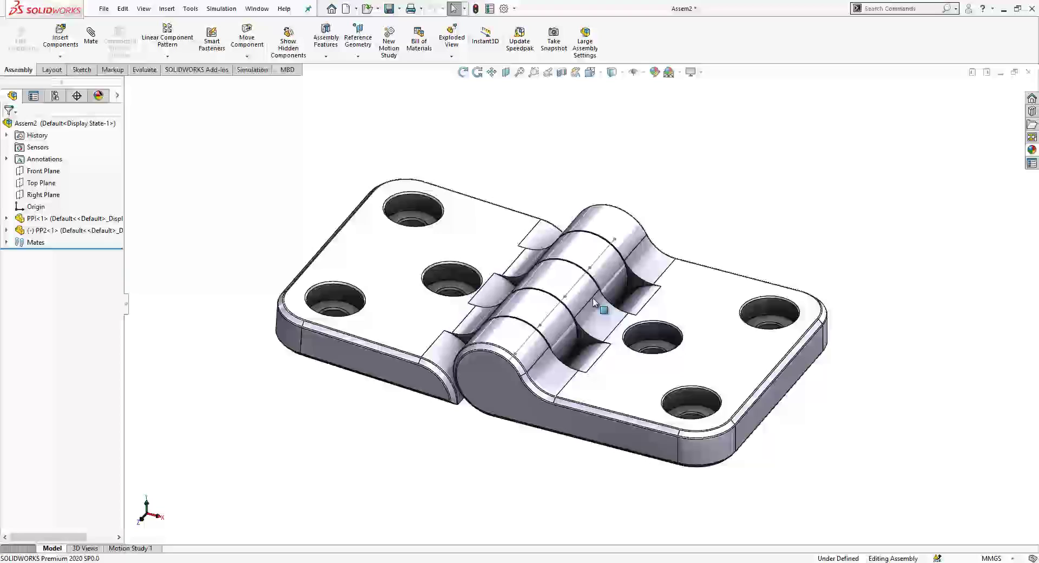
scroll(592, 297, "down", 2)
middle_click_drag(594, 299, 750, 329)
scroll(626, 363, "up", 5)
scroll(580, 287, "up", 1)
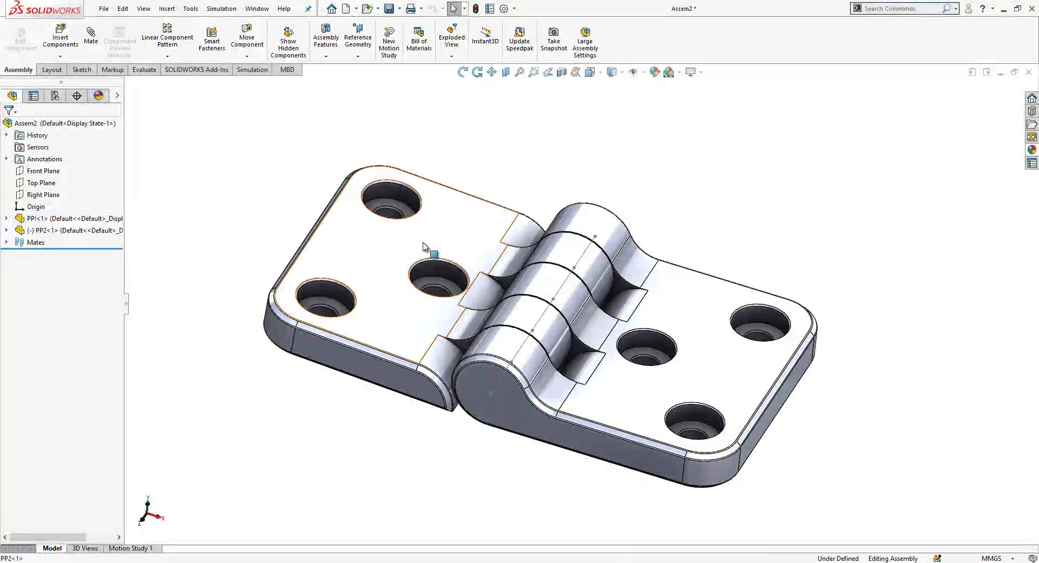
left_click_drag(423, 245, 594, 223)
mouse_move(684, 307)
middle_mouse_down()
mouse_move(675, 311)
mouse_move(668, 288)
mouse_move(668, 302)
middle_mouse_up()
scroll(567, 323, "down", 1)
middle_click_drag(567, 326, 571, 327)
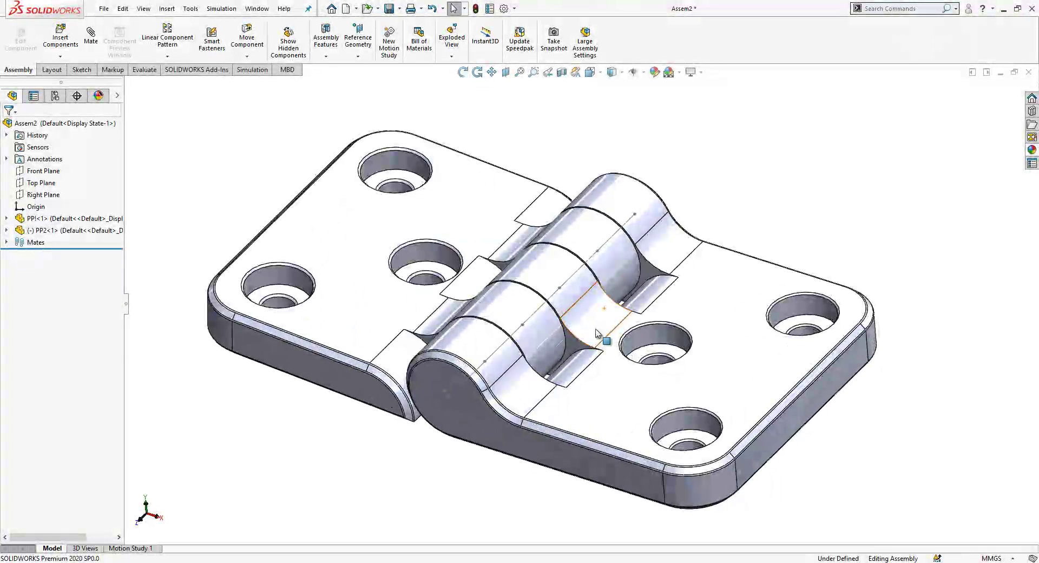
scroll(615, 348, "up", 3)
scroll(621, 350, "down", 3)
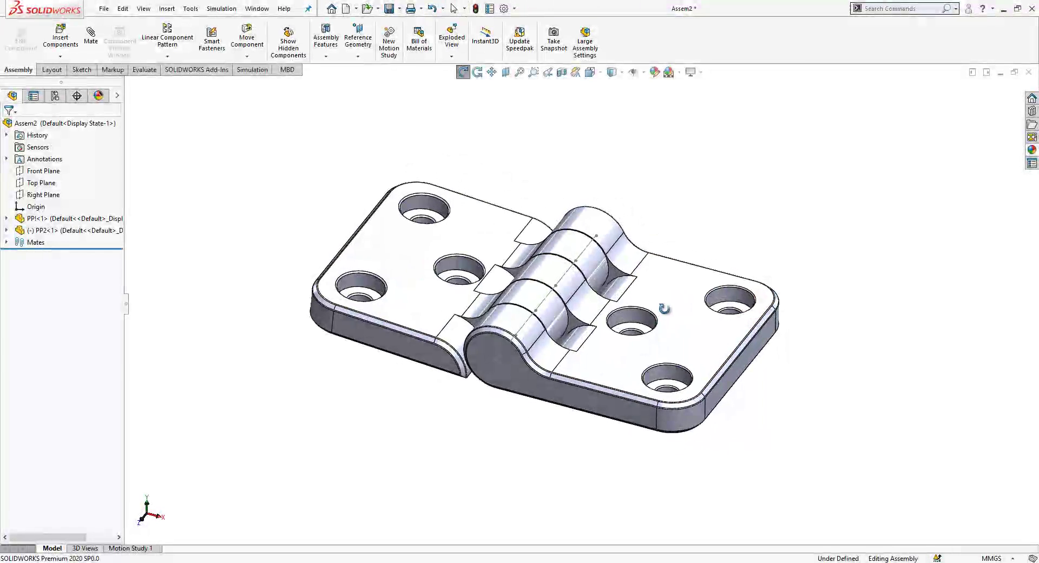
scroll(676, 311, "down", 2)
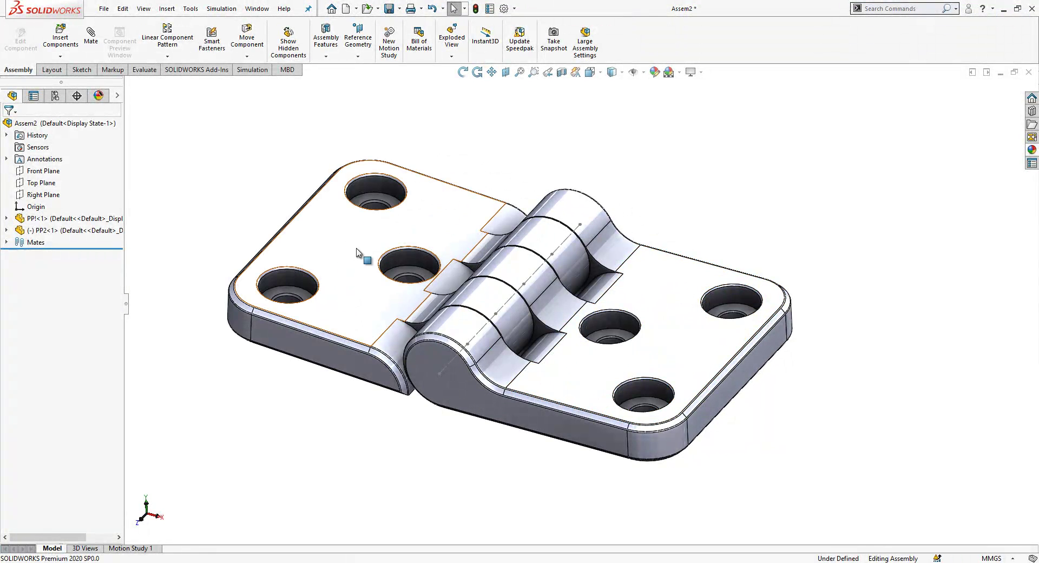
left_click_drag(356, 252, 334, 275)
left_click(223, 210)
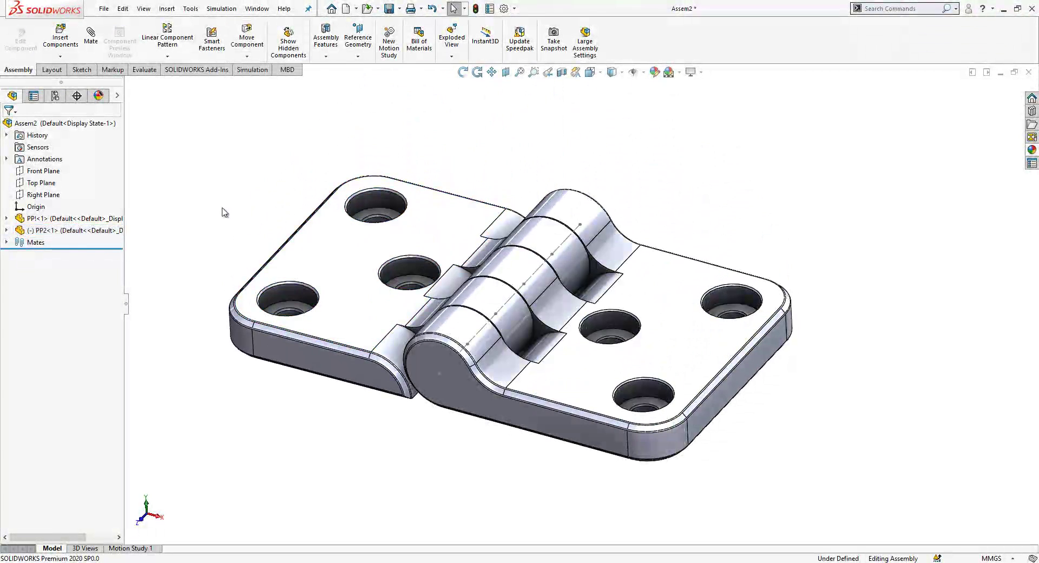
Step: Start a limit angle mate in the hinge assembly with a maximum angle of 180 degrees
left_click_drag(406, 225, 388, 200)
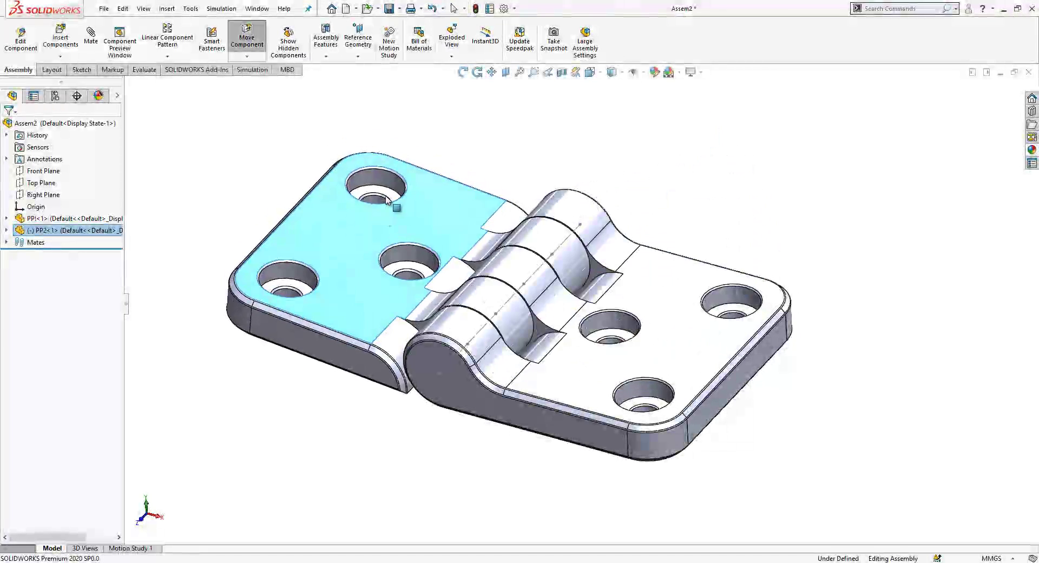
key("Escape")
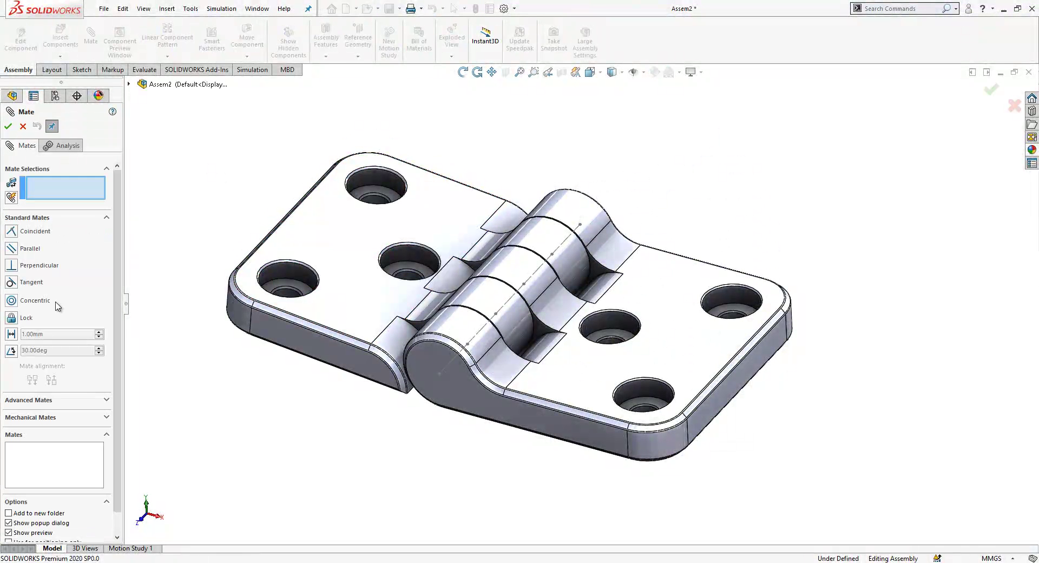
left_click(11, 351)
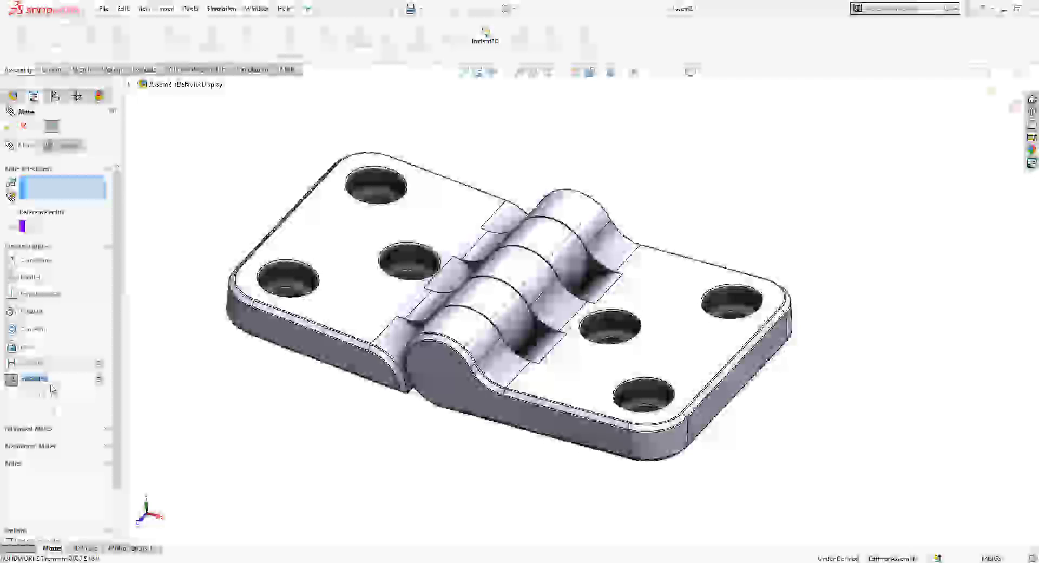
left_click(65, 431)
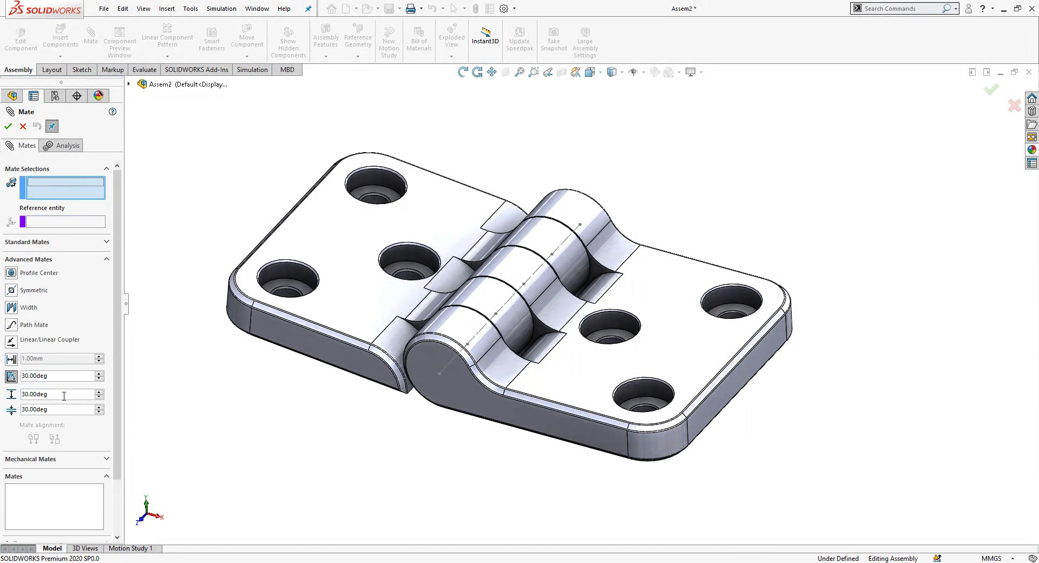
double_click(61, 409)
type("180")
key("Return")
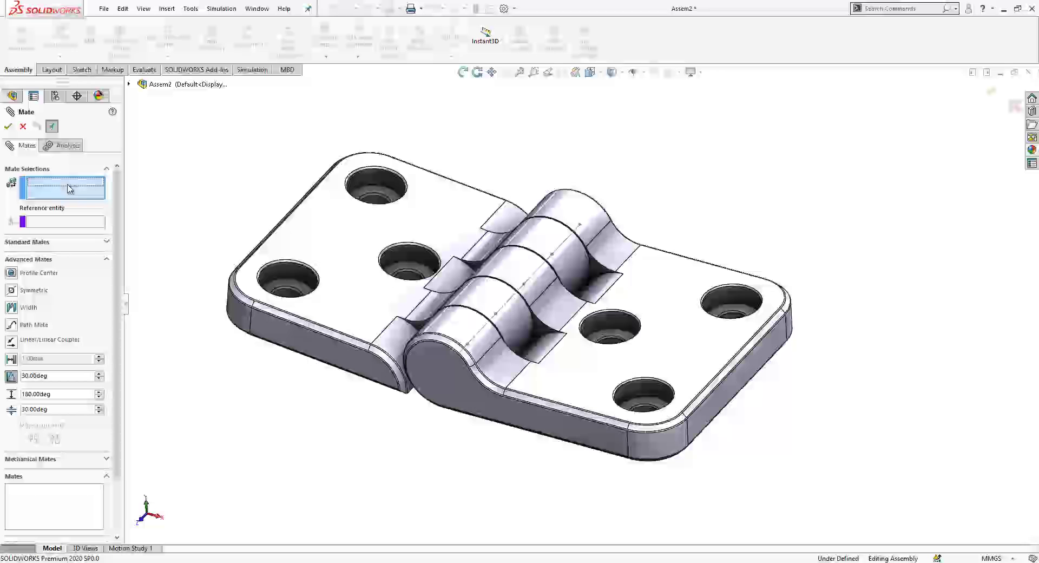
Step: Apply the limit angle mate between the top faces of the PP2 and PP! leaves with a minimum of 0 degrees
left_click(318, 225)
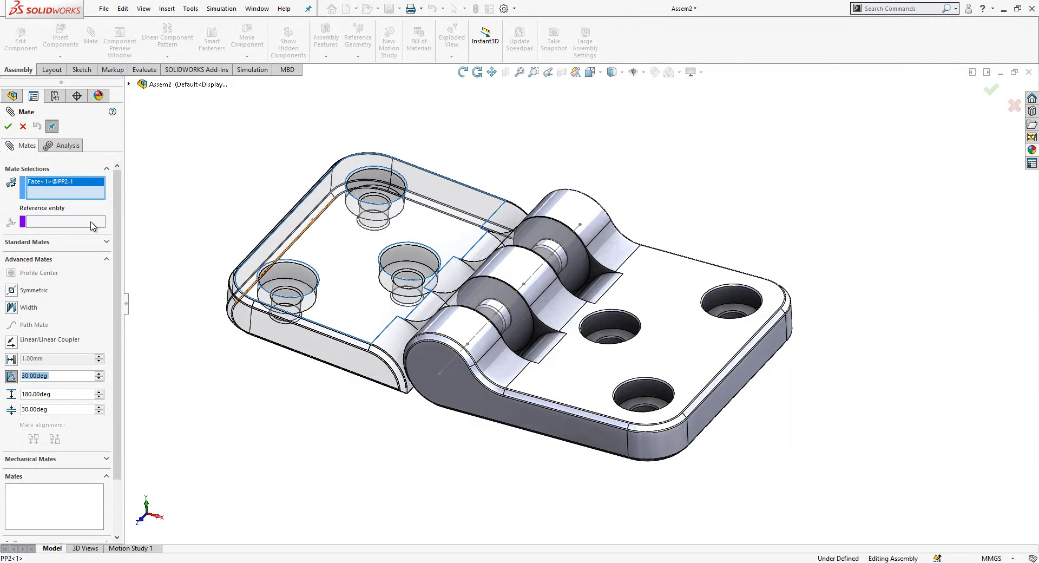
left_click(681, 312)
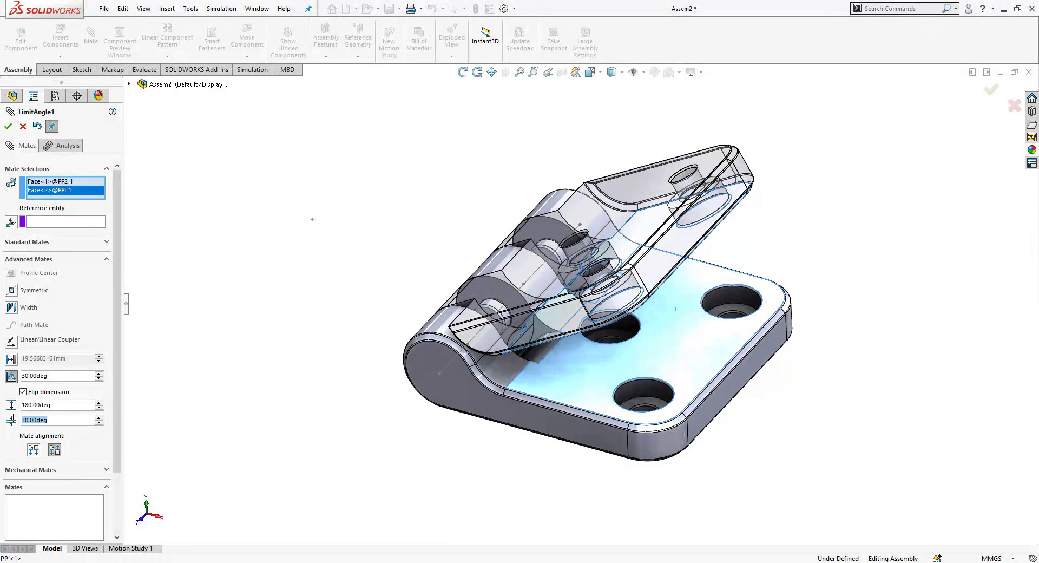
type("0")
key("Return")
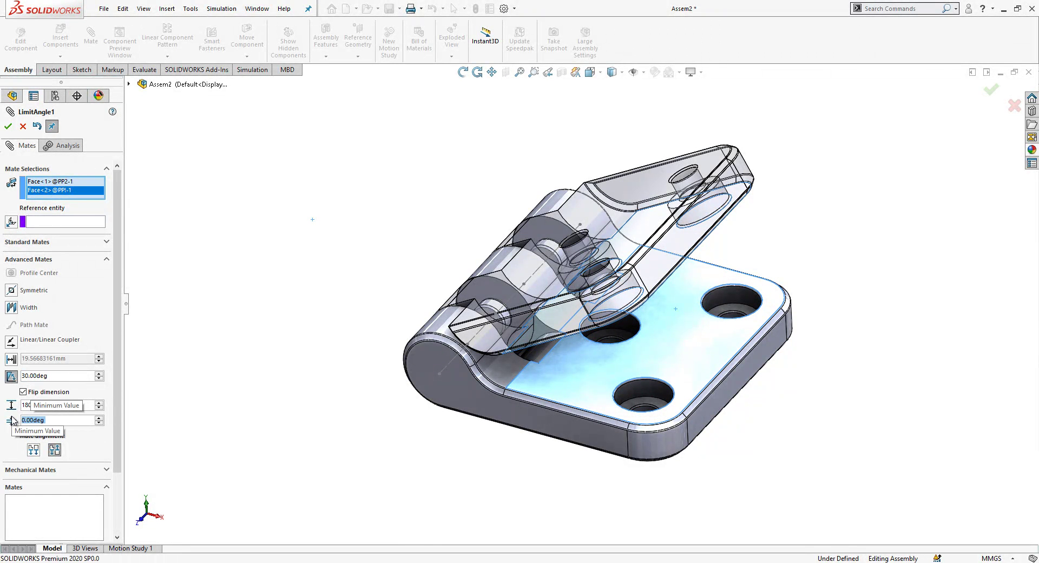
left_click(8, 127)
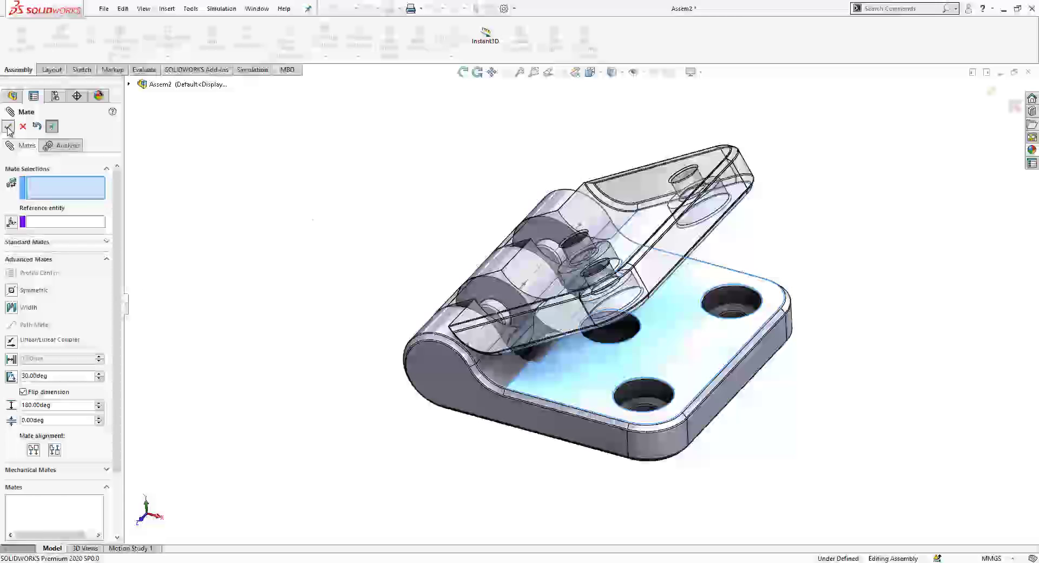
left_click(8, 126)
Step: Swing the PP2 leaf open until it lies flat opposite the PP! leaf
left_click_drag(587, 234, 200, 297)
left_click(185, 390)
scroll(508, 392, "up", 3)
scroll(553, 373, "down", 3)
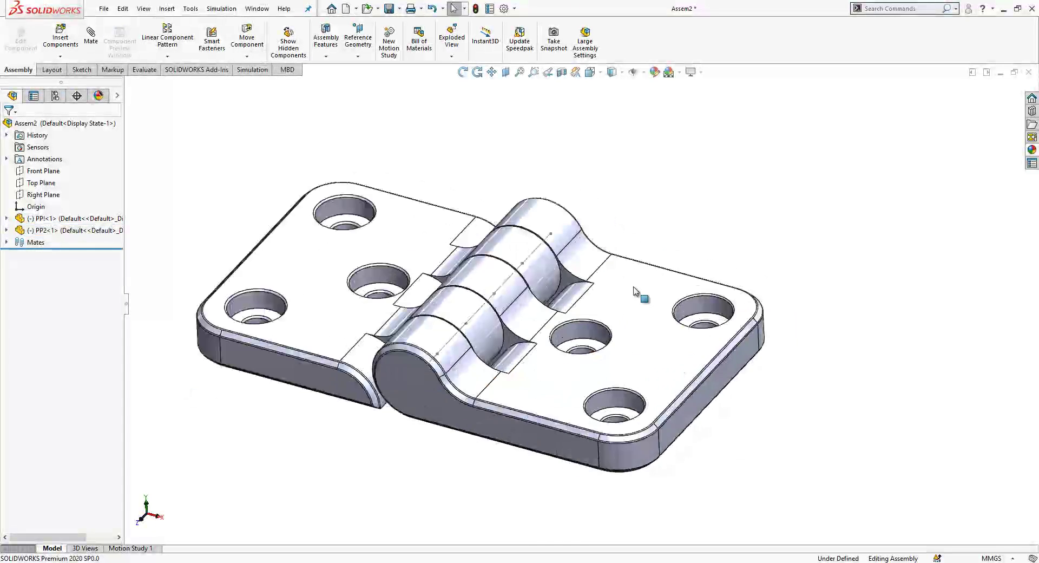
Step: Hide the sketch lines and points shown along the hinge's knuckle axis
middle_click_drag(635, 289, 542, 296)
scroll(523, 294, "up", 2)
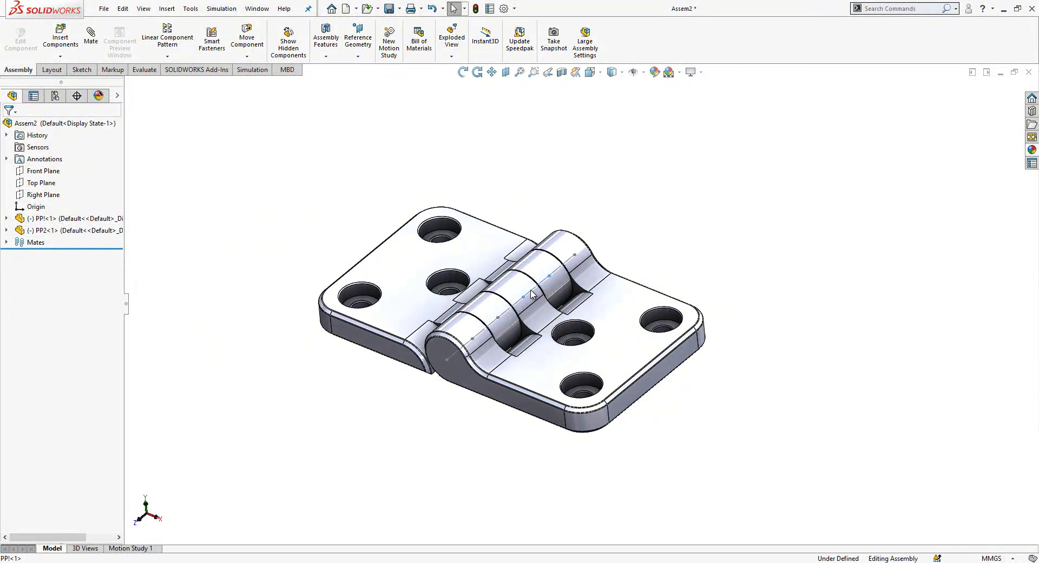
left_click(523, 294)
left_click(782, 262)
left_click(518, 325)
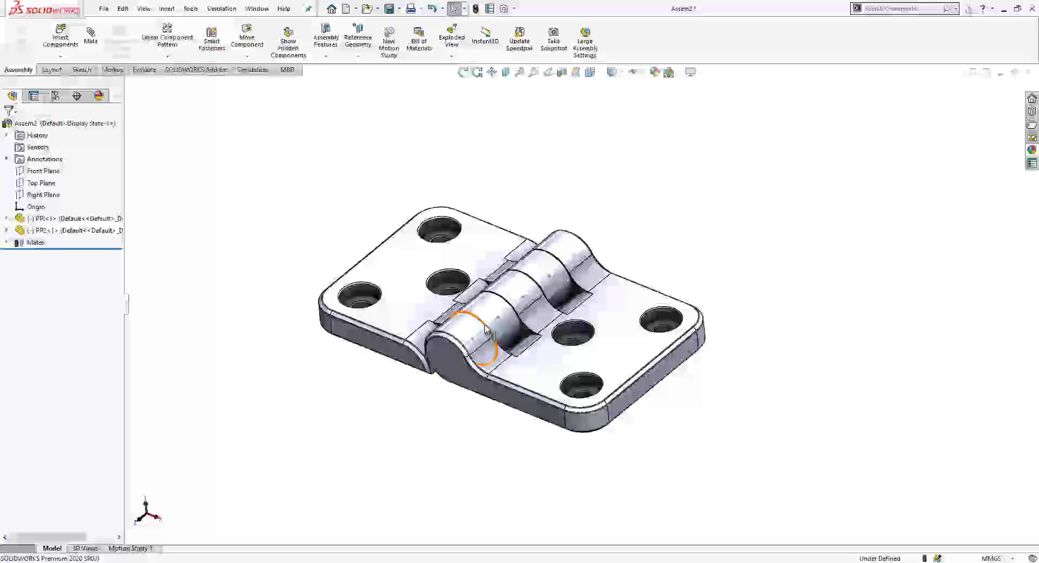
left_click(816, 283)
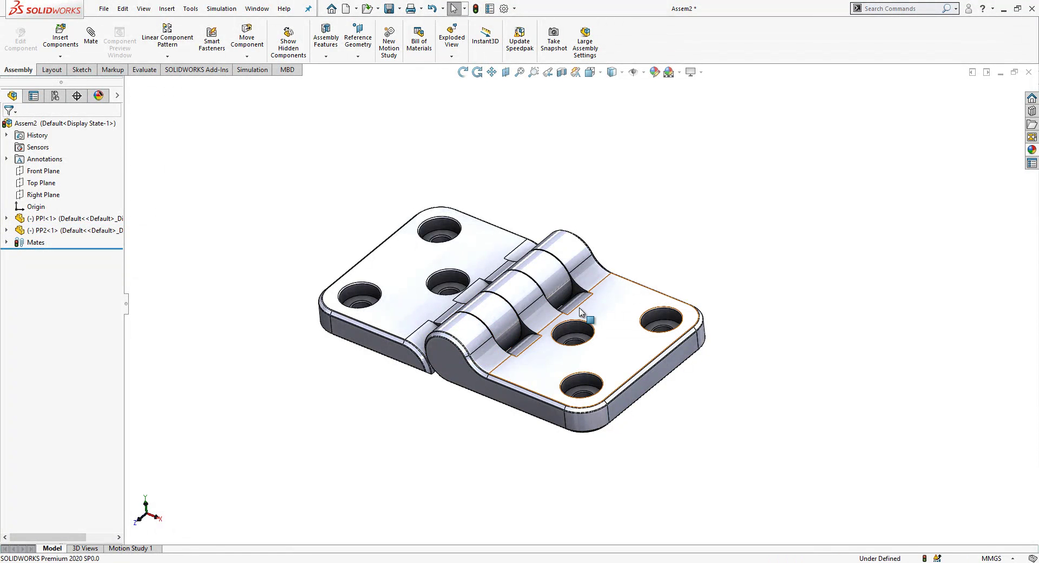
middle_click_drag(583, 315, 595, 295)
scroll(595, 295, "down", 2)
scroll(576, 301, "up", 1)
scroll(569, 320, "up", 2)
scroll(384, 286, "down", 3)
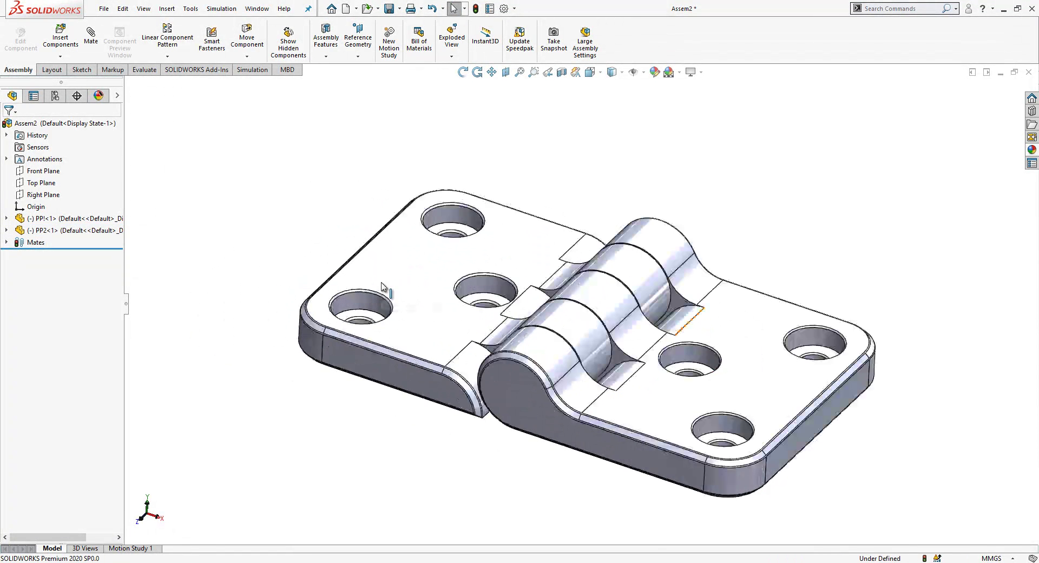